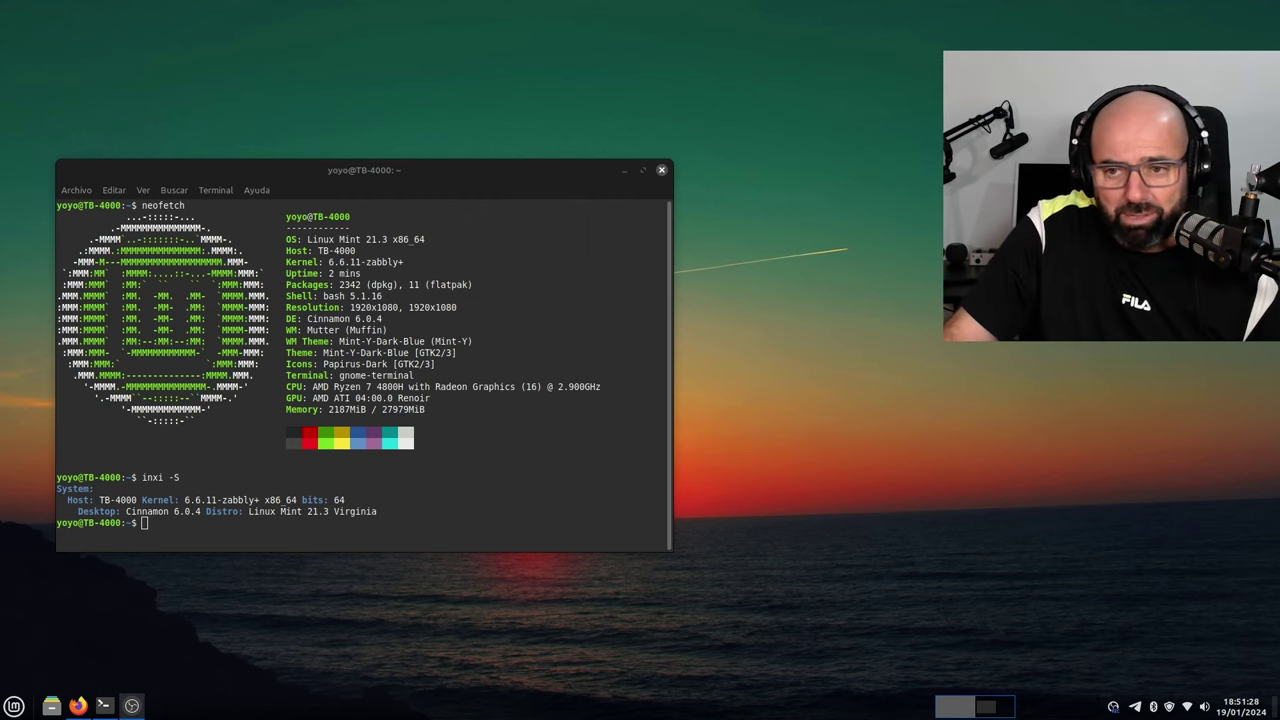
{"action": "left_click", "coordinate": [624, 171]}
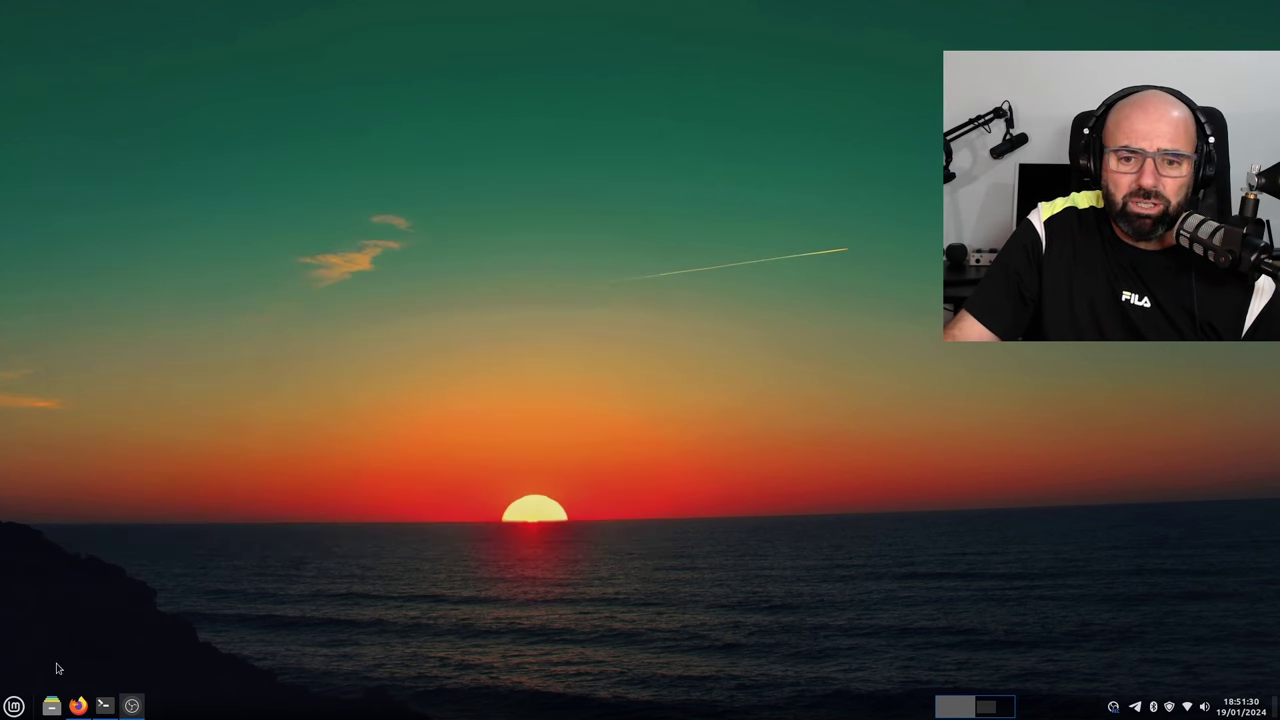
{"action": "left_click", "coordinate": [14, 706]}
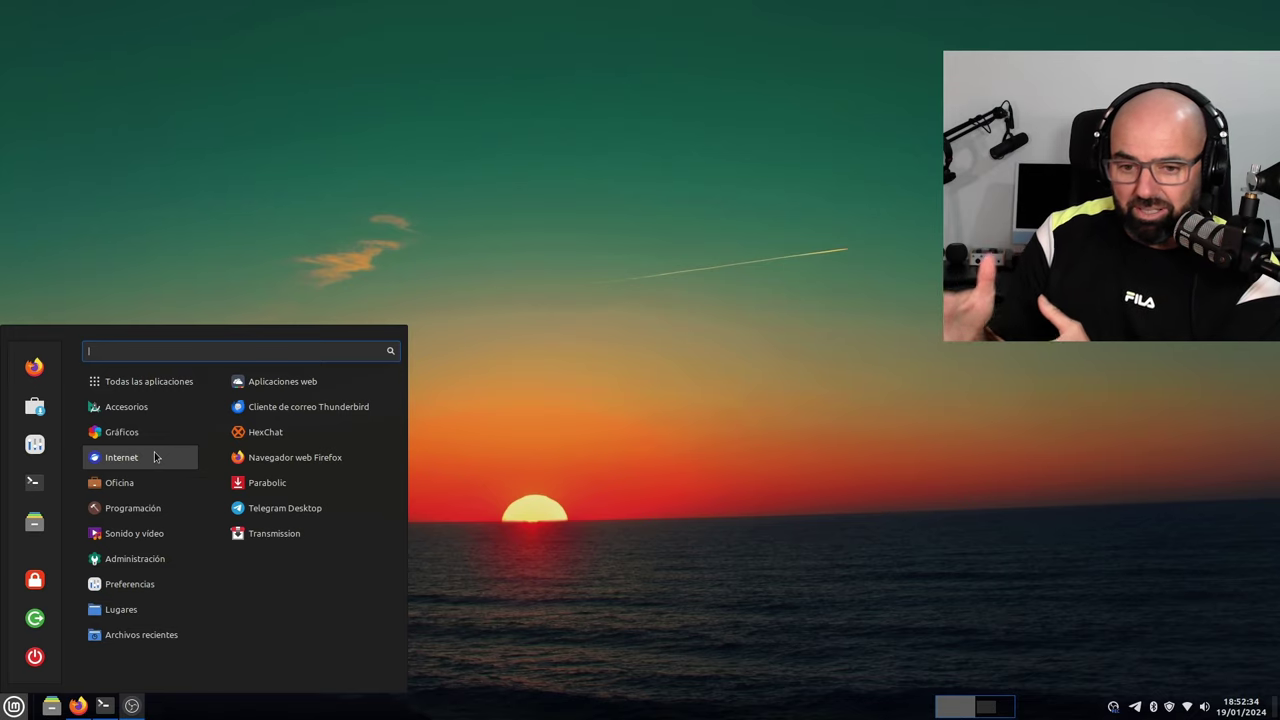
{"action": "left_click", "coordinate": [600, 557]}
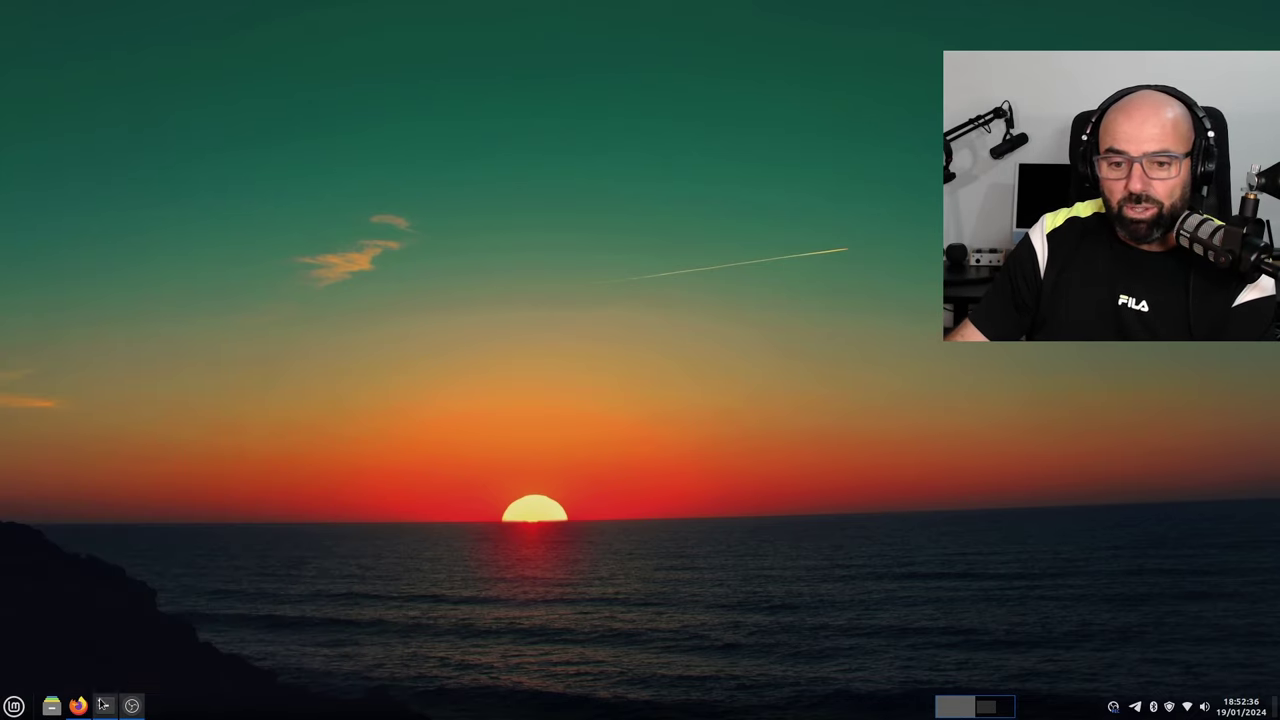
{"action": "left_click", "coordinate": [104, 705]}
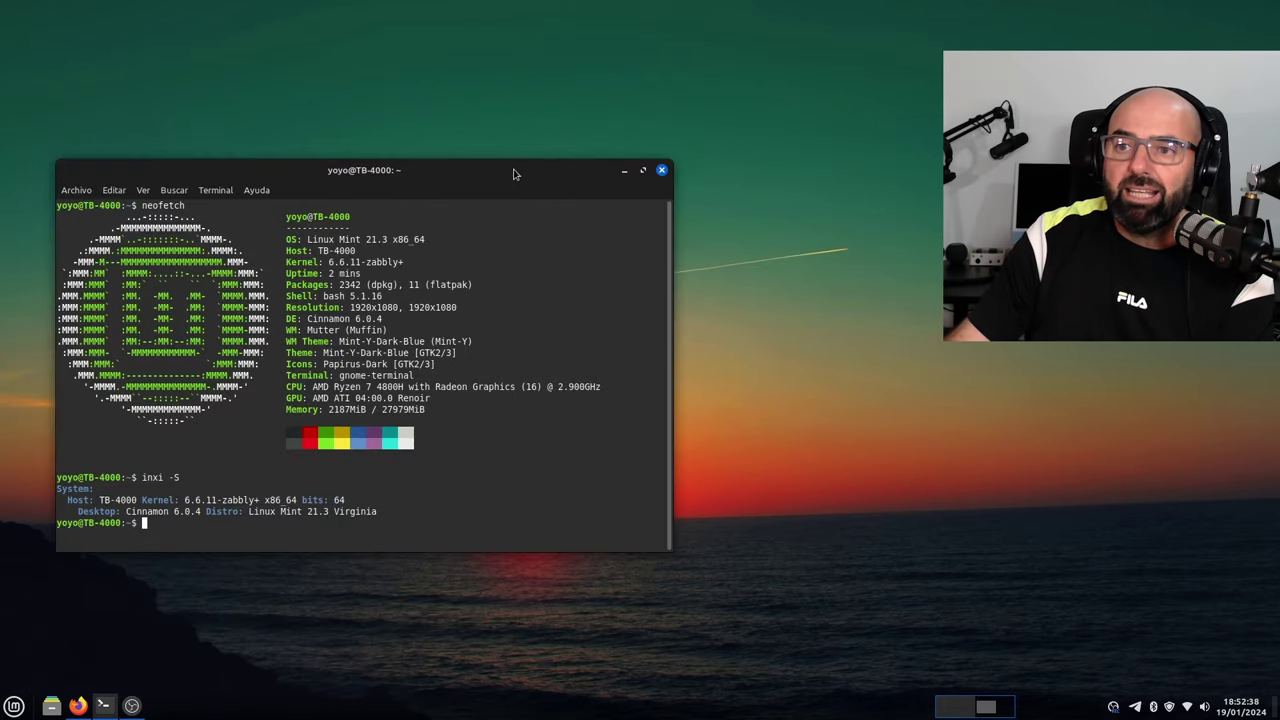
{"action": "left_click_drag", "start_coordinate": [510, 171], "coordinate": [673, 141]}
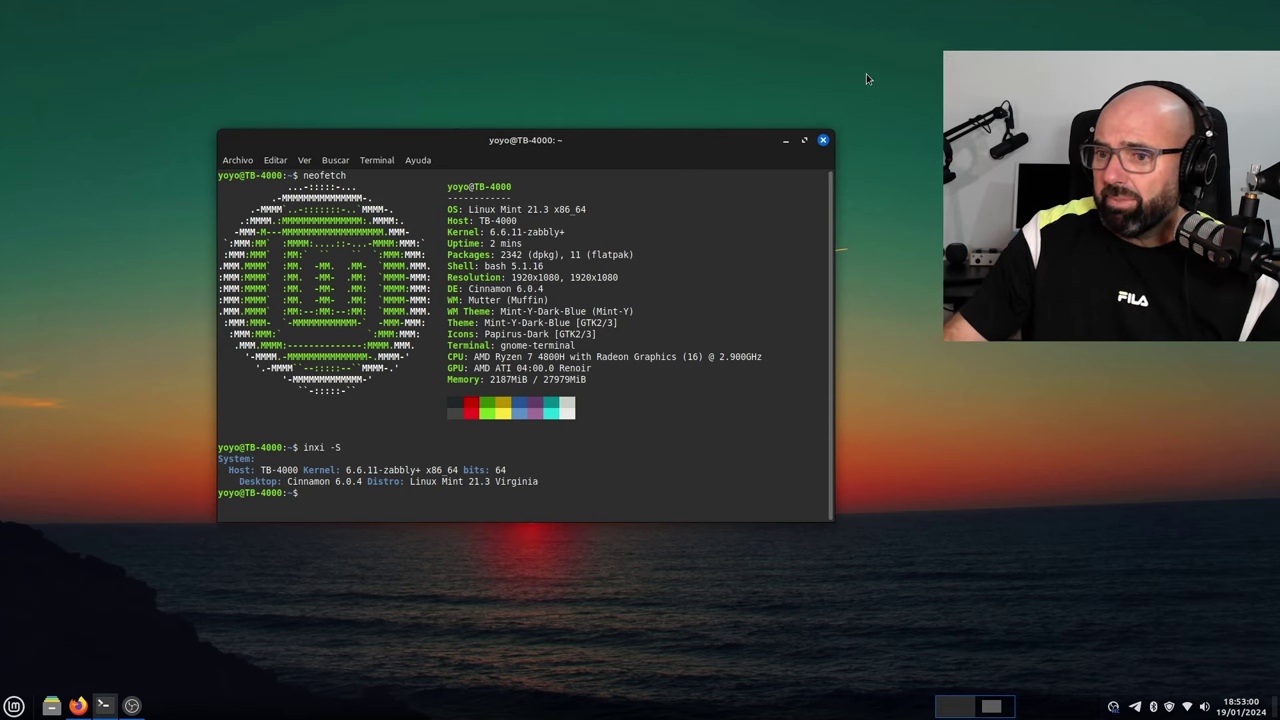
Step: Minimize the terminal, switch to Firefox and open the Linux Mint 21.3 download page from the site's home page
{"action": "left_click", "coordinate": [787, 141]}
{"action": "left_click", "coordinate": [77, 705]}
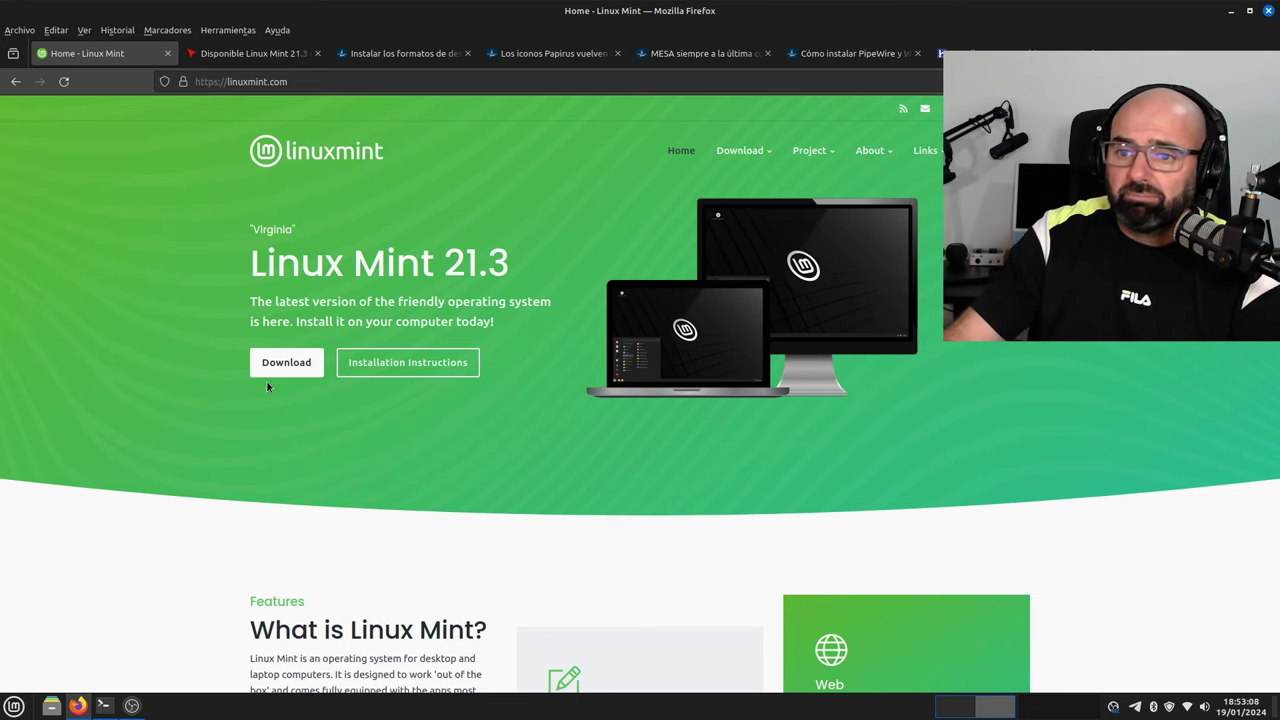
{"action": "scroll", "coordinate": [266, 380], "scroll_direction": "down", "scroll_amount": 7}
{"action": "scroll", "coordinate": [263, 372], "scroll_direction": "up", "scroll_amount": 5}
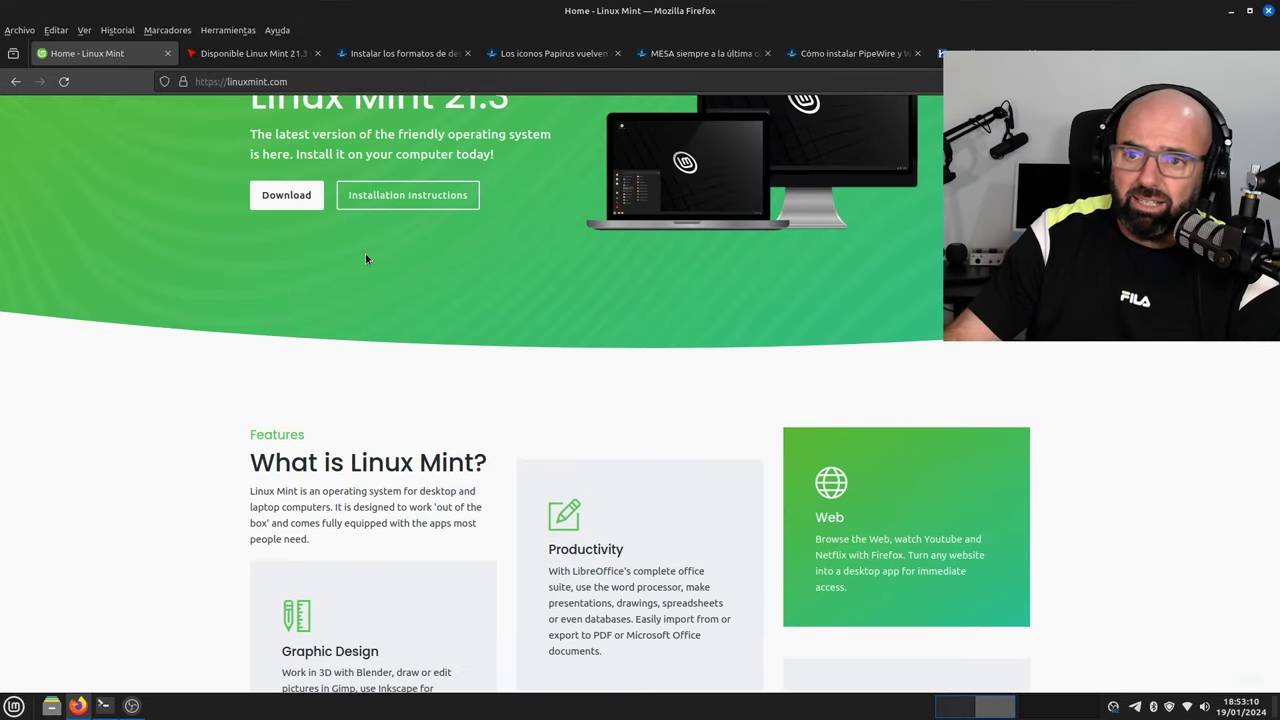
{"action": "left_click", "coordinate": [286, 194]}
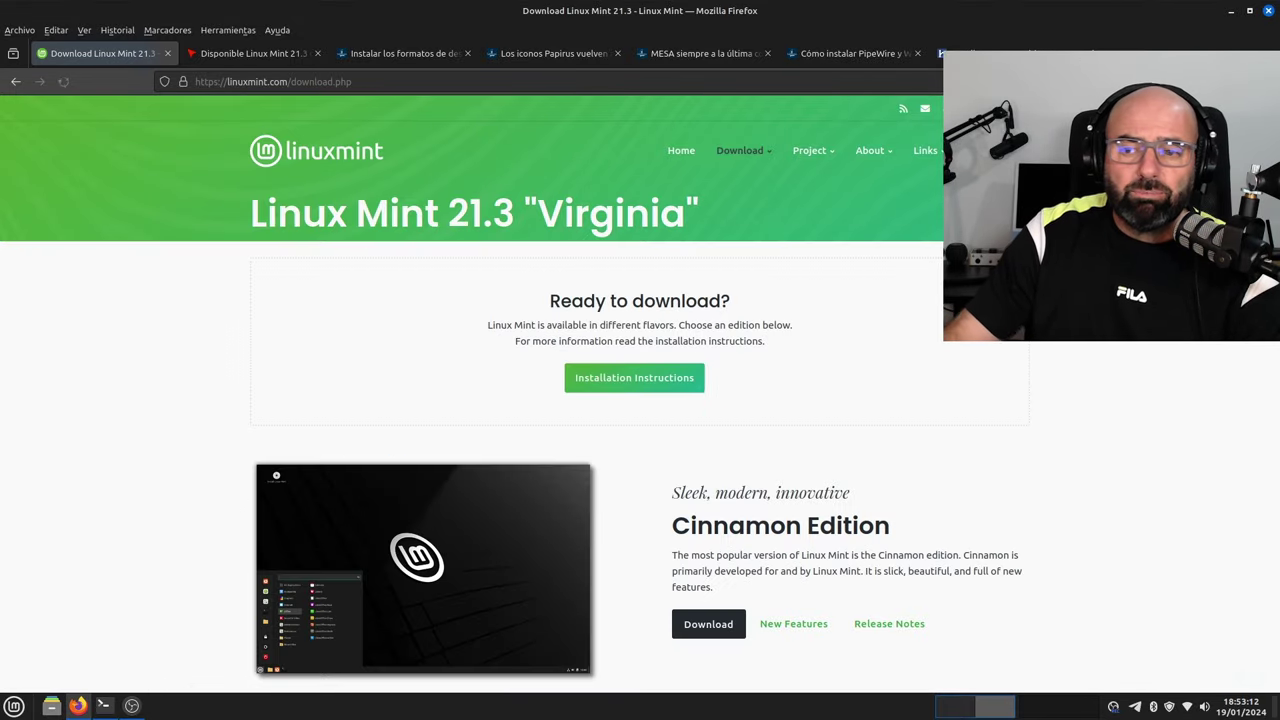
Step: Open the download page of the Cinnamon Edition
{"action": "scroll", "coordinate": [883, 406], "scroll_direction": "down", "scroll_amount": 1}
{"action": "scroll", "coordinate": [892, 403], "scroll_direction": "down", "scroll_amount": 7}
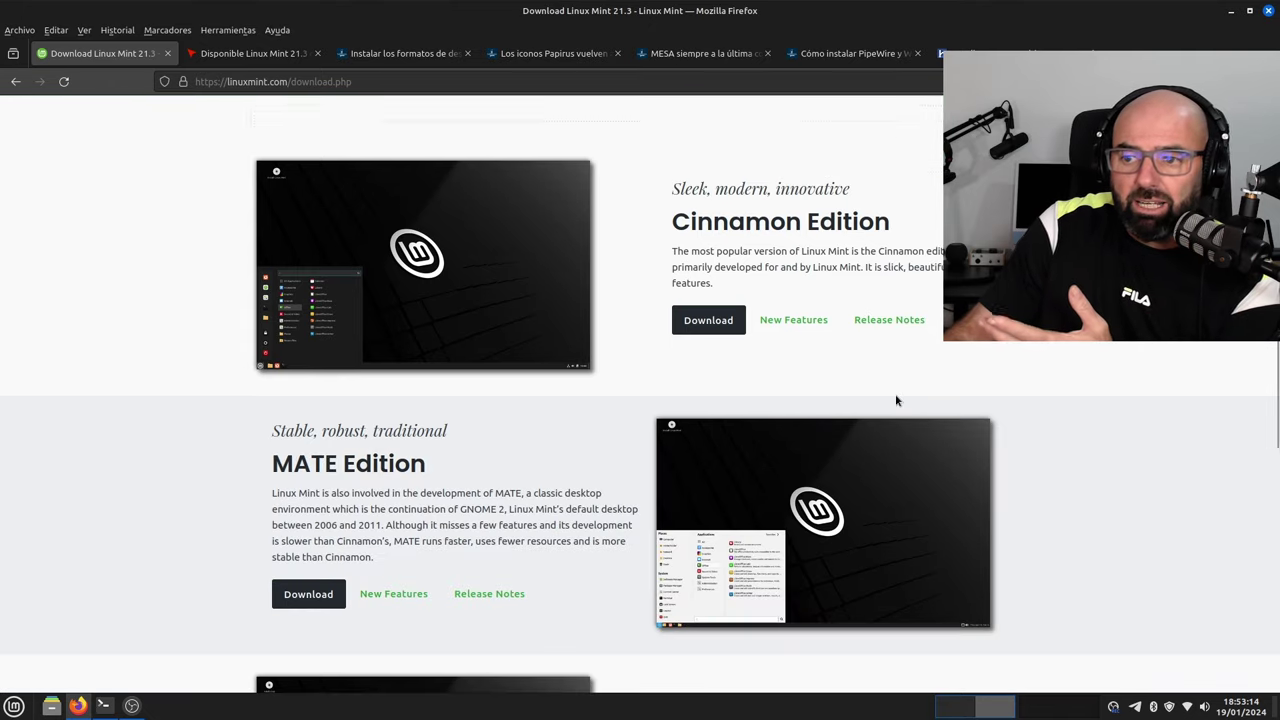
{"action": "scroll", "coordinate": [942, 521], "scroll_direction": "up", "scroll_amount": 4}
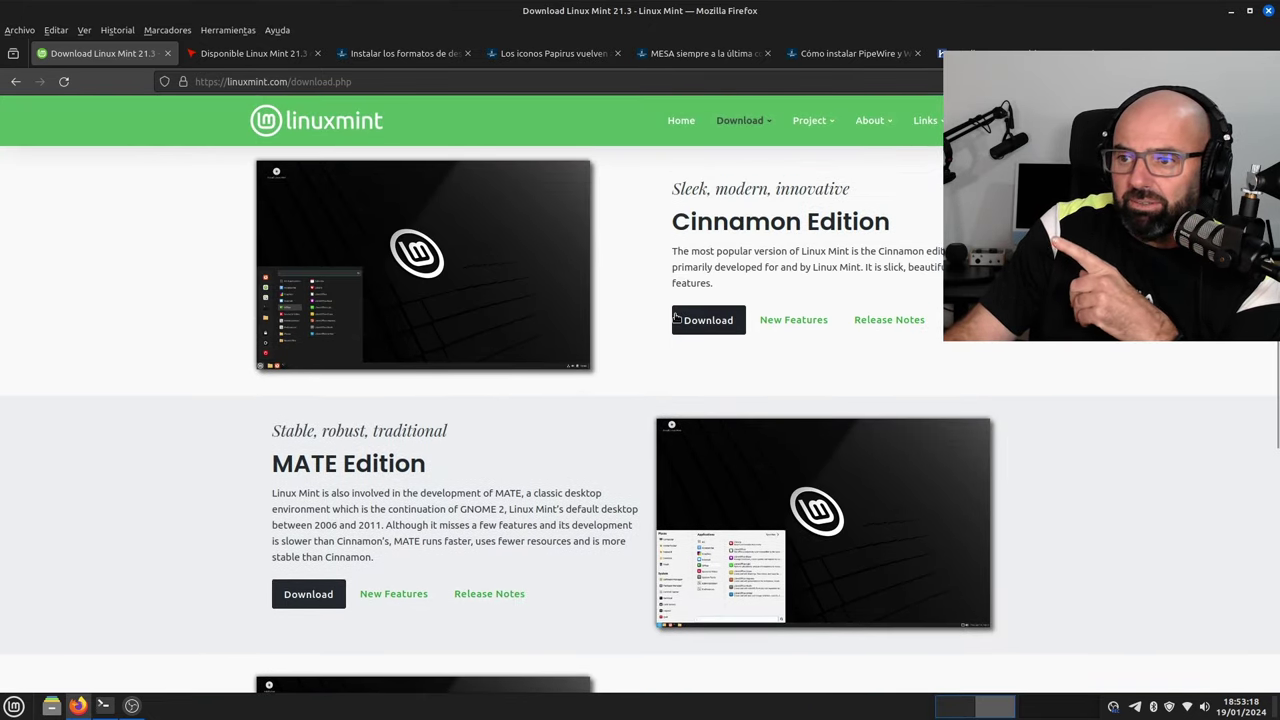
{"action": "left_click", "coordinate": [708, 320]}
Step: Look through the Cinnamon Edition's information and its list of download mirrors by country
{"action": "scroll", "coordinate": [359, 427], "scroll_direction": "down", "scroll_amount": 5}
{"action": "scroll", "coordinate": [359, 427], "scroll_direction": "up", "scroll_amount": 3}
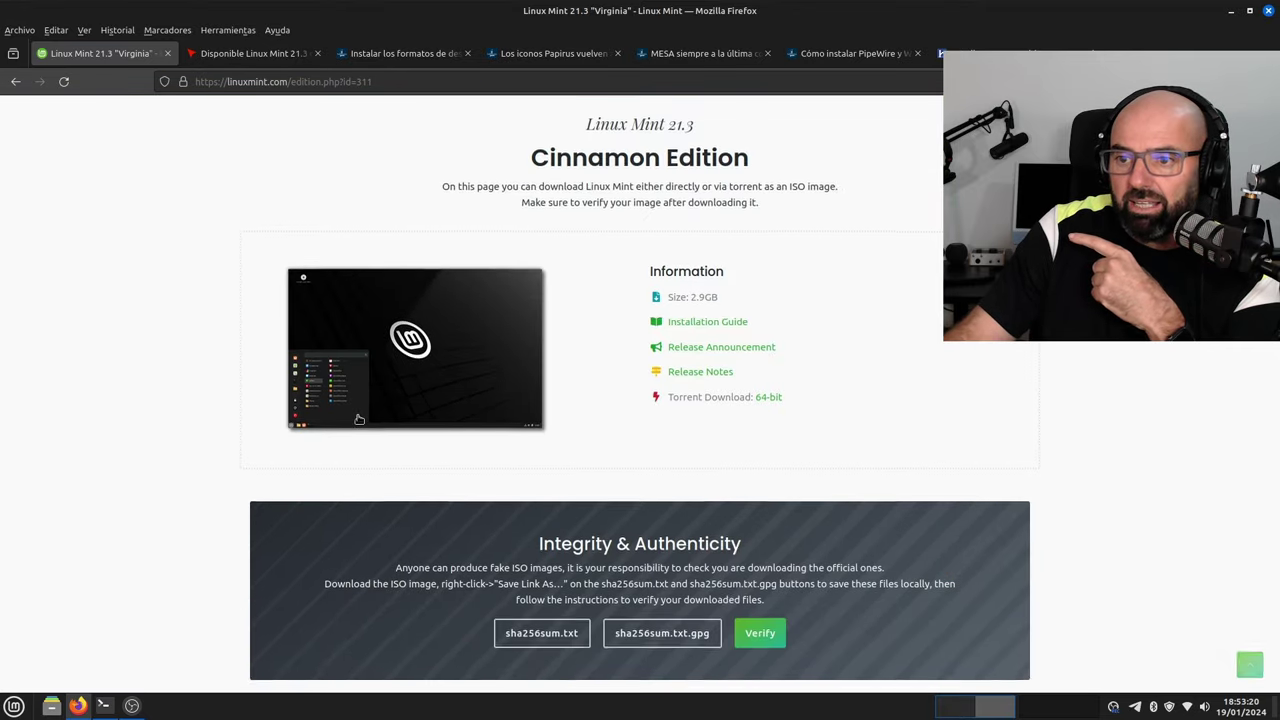
{"action": "scroll", "coordinate": [949, 363], "scroll_direction": "down", "scroll_amount": 5}
{"action": "scroll", "coordinate": [947, 363], "scroll_direction": "down", "scroll_amount": 15}
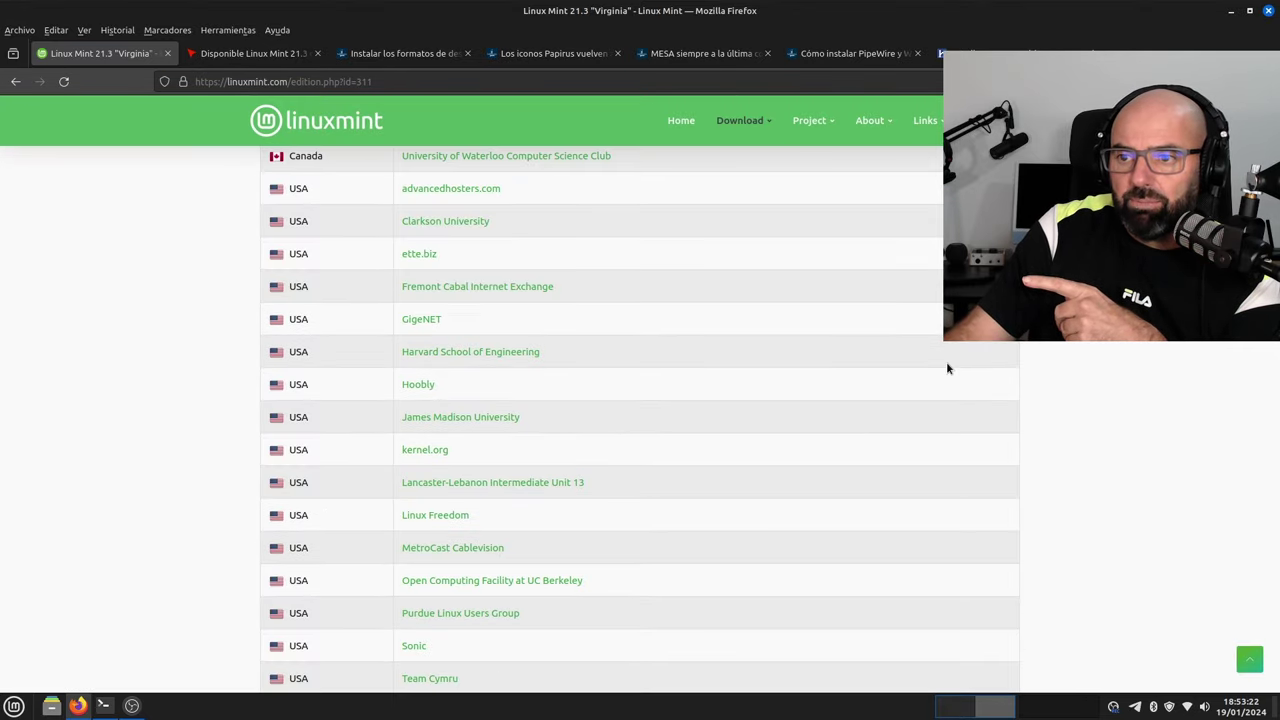
{"action": "scroll", "coordinate": [925, 449], "scroll_direction": "down", "scroll_amount": 20}
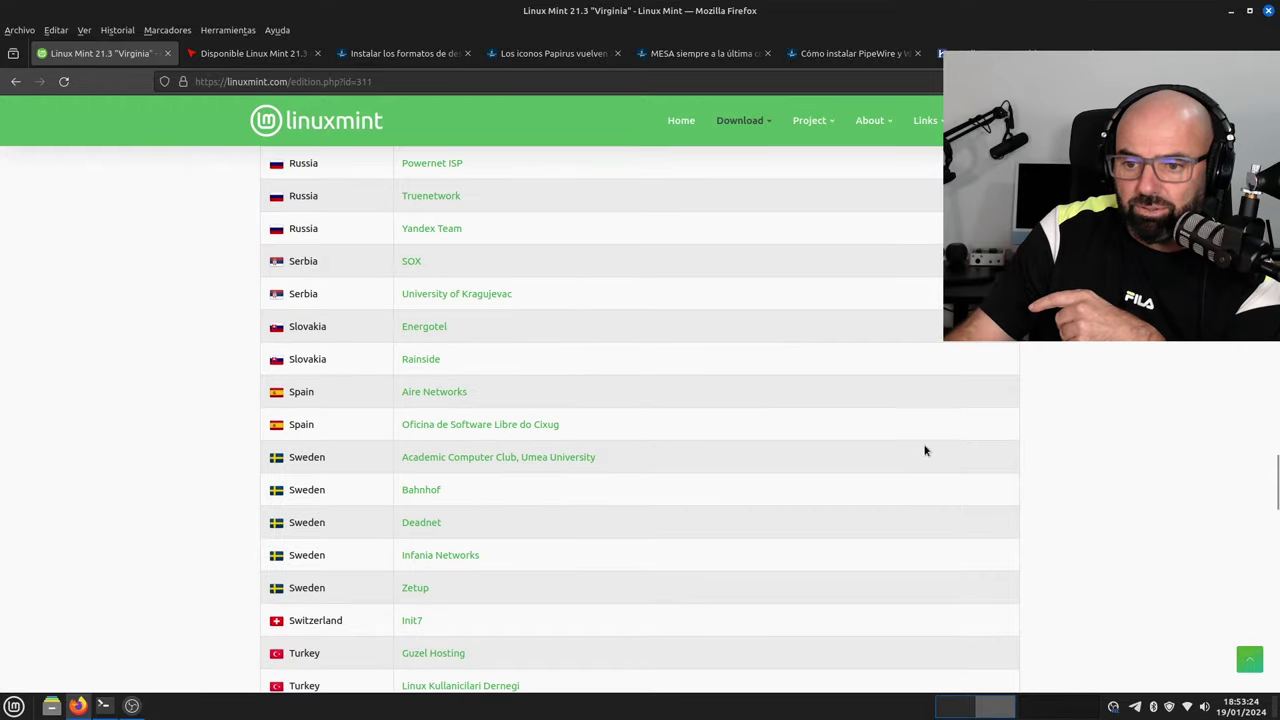
{"action": "scroll", "coordinate": [941, 389], "scroll_direction": "up", "scroll_amount": 20}
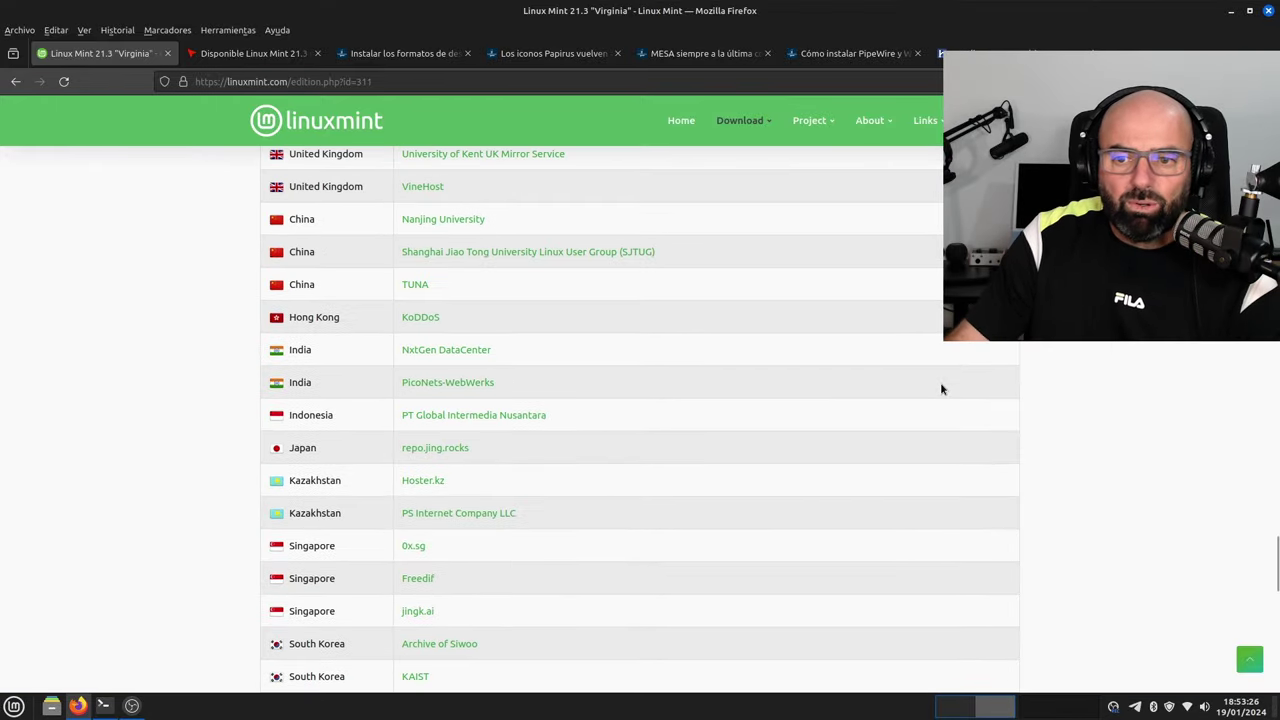
{"action": "scroll", "coordinate": [941, 389], "scroll_direction": "up", "scroll_amount": 3}
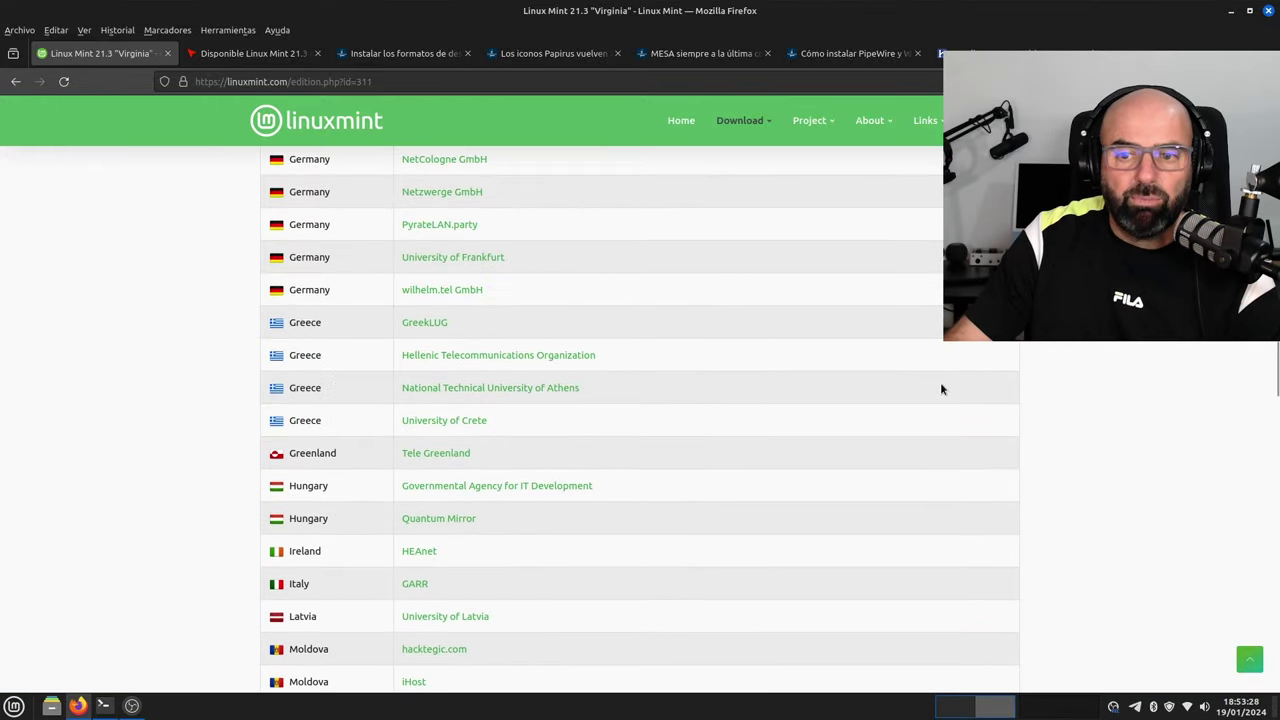
{"action": "scroll", "coordinate": [160, 472], "scroll_direction": "down", "scroll_amount": 2}
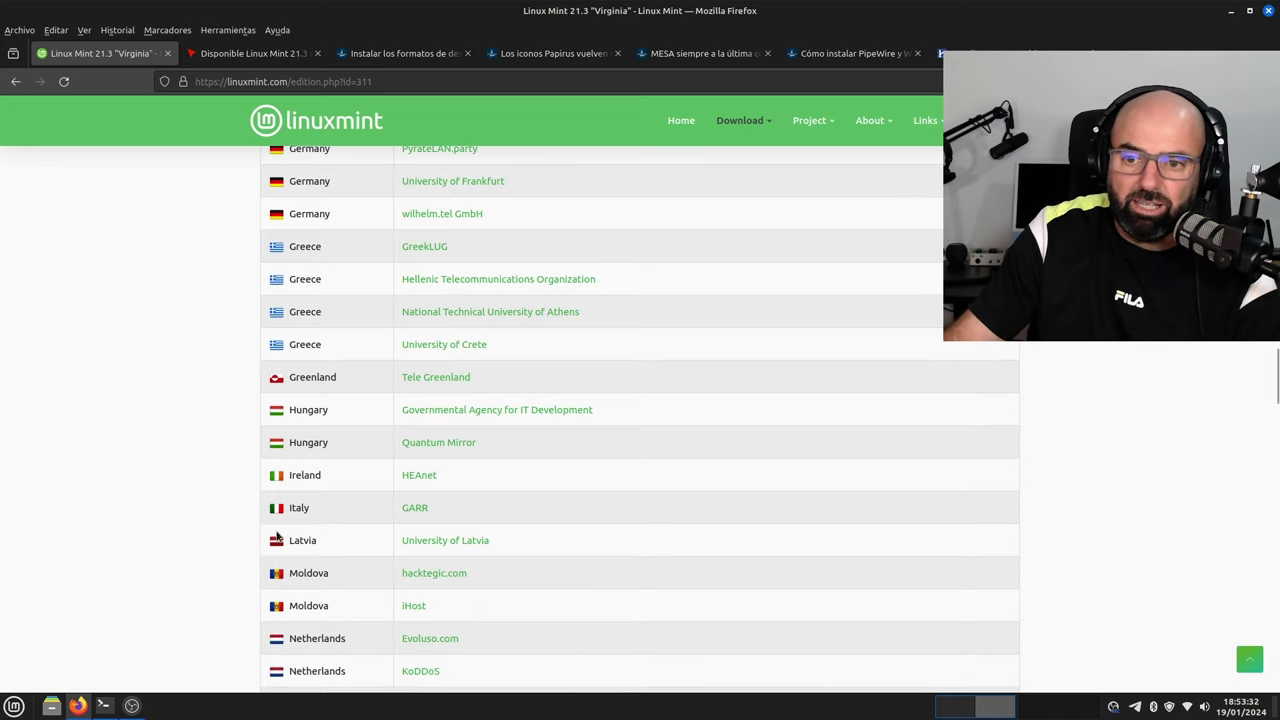
Step: Copy the download link of the HEAnet mirror in Ireland and paste it as the address in a new browser tab
{"action": "right_click", "coordinate": [412, 476]}
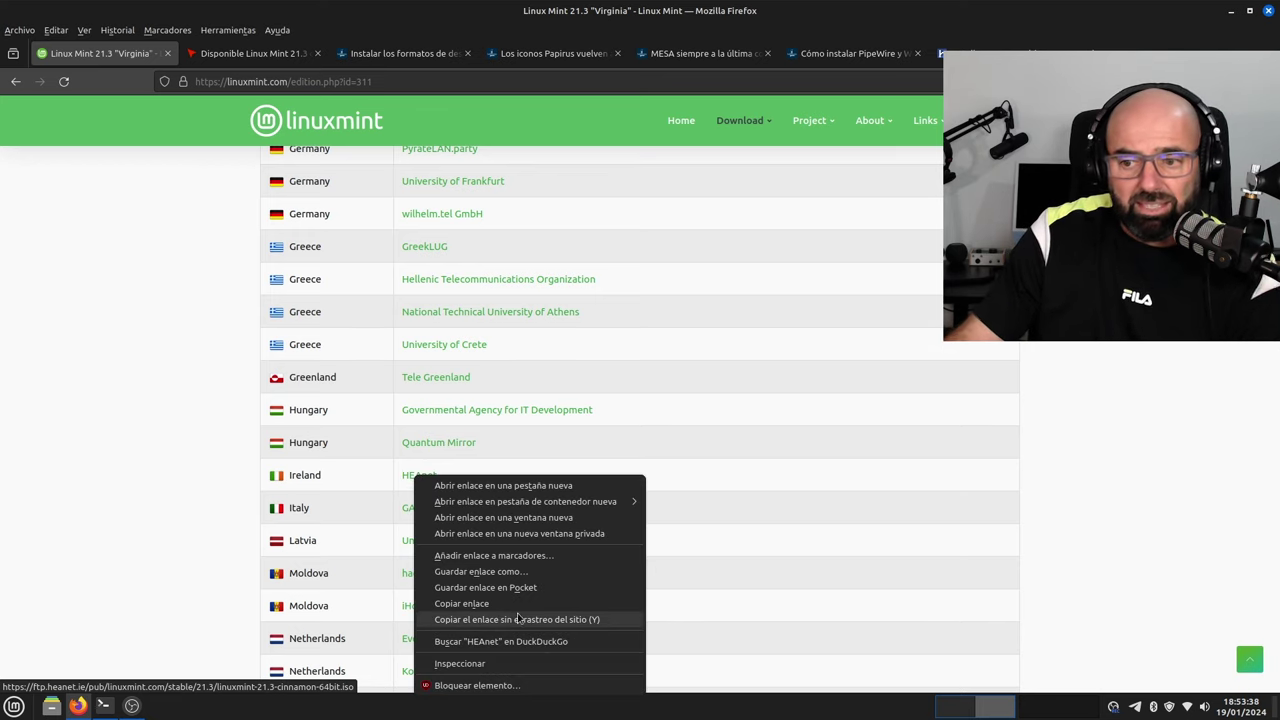
{"action": "left_click", "coordinate": [466, 604]}
{"action": "key", "text": "ctrl+t"}
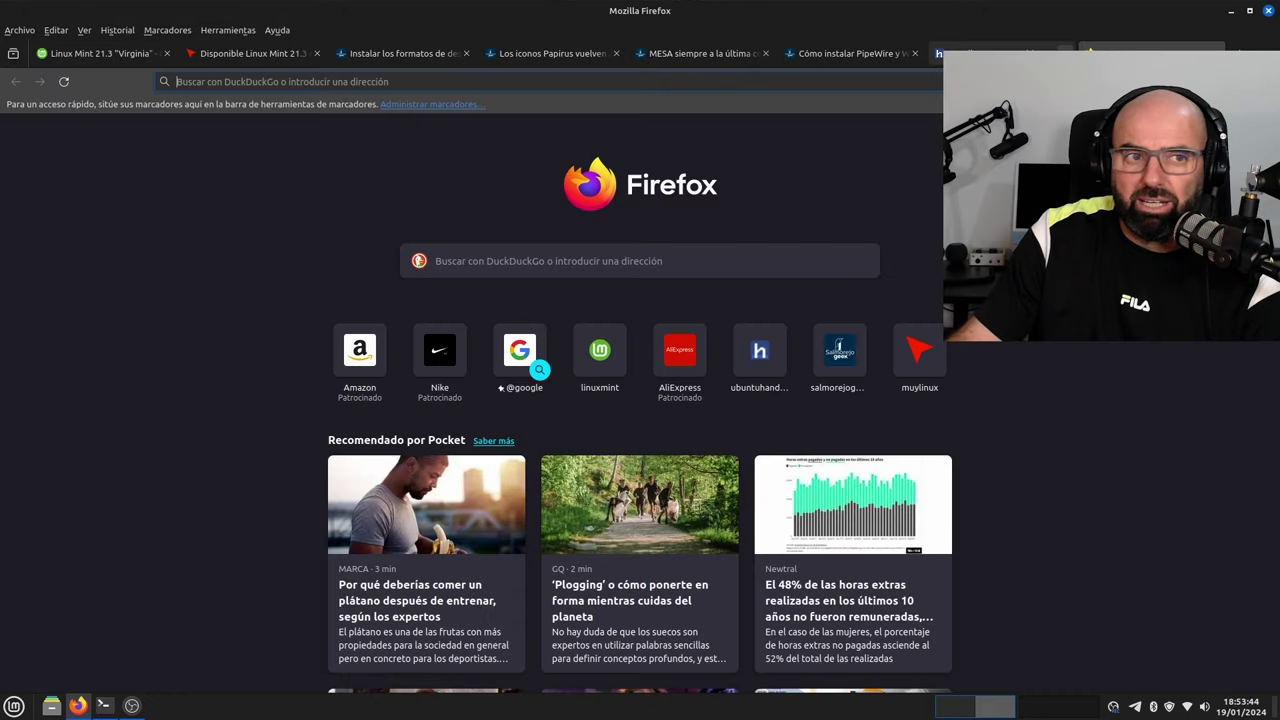
{"action": "right_click", "coordinate": [316, 80]}
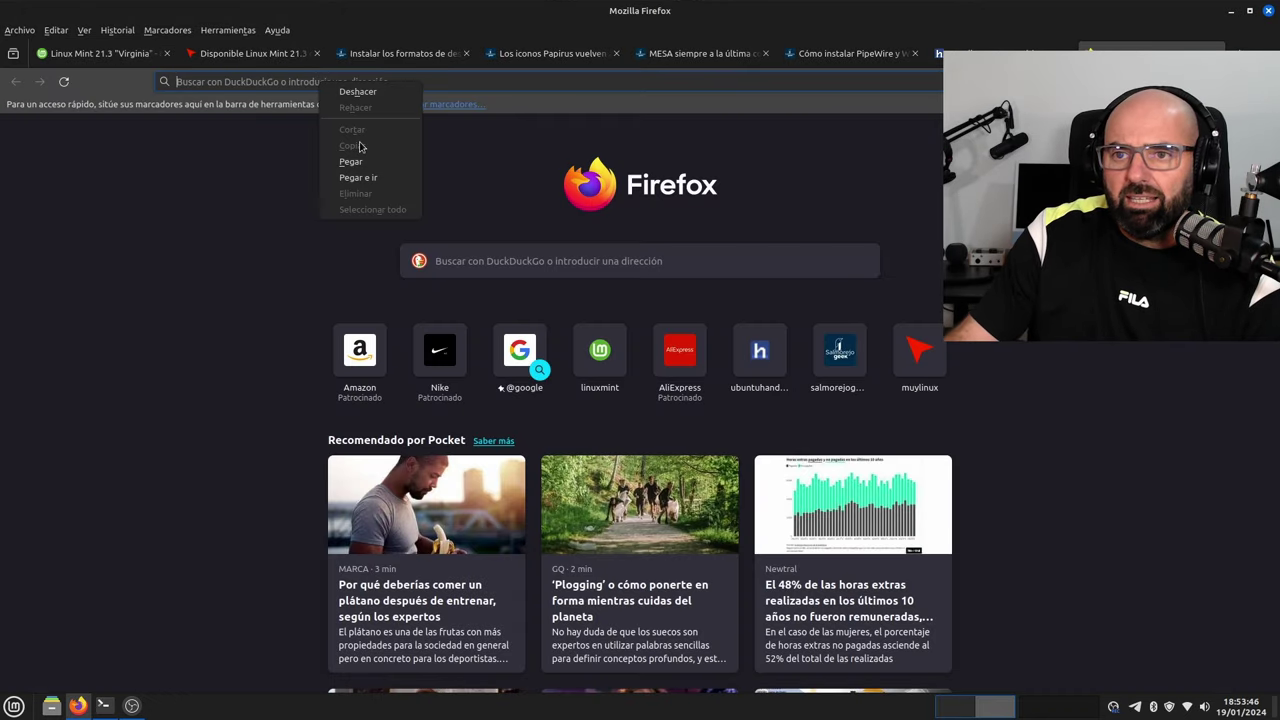
{"action": "left_click", "coordinate": [375, 160]}
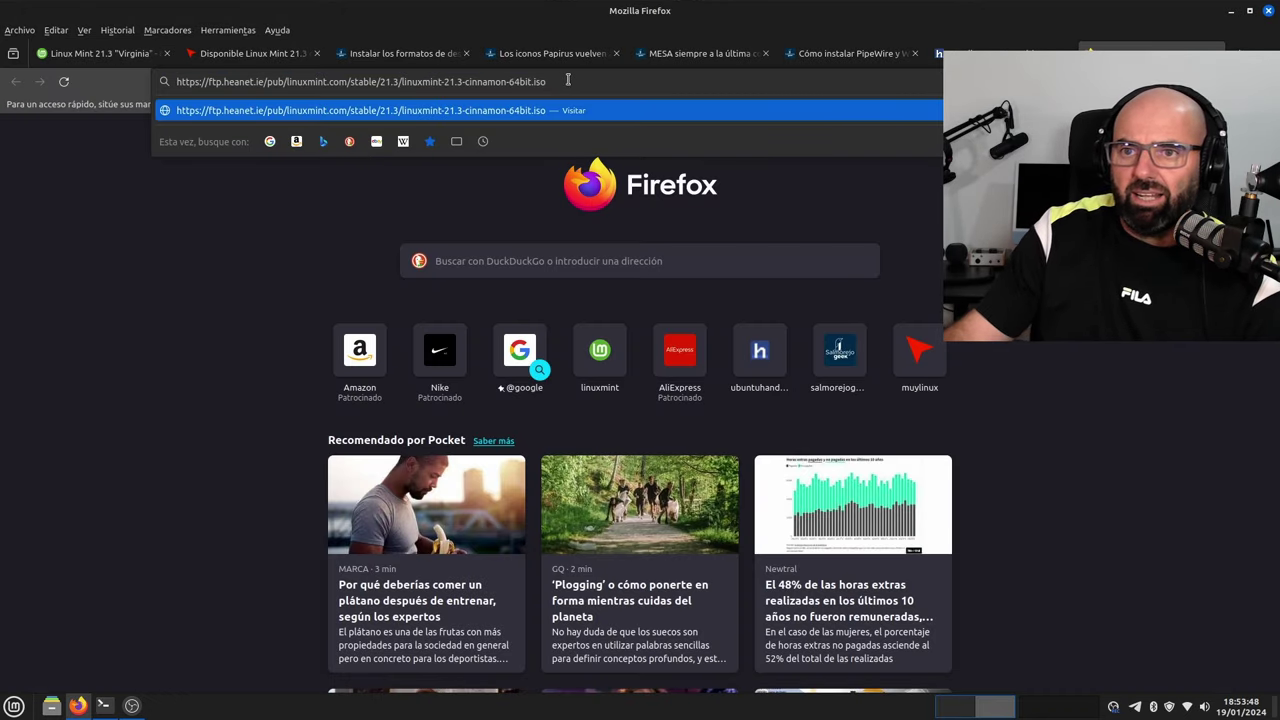
{"action": "key", "text": "BackSpace"}
{"action": "key", "text": "BackSpace"}
{"action": "key", "text": "BackSpace"}
{"action": "key", "text": "BackSpace"}
{"action": "key", "text": "BackSpace"}
{"action": "key", "text": "BackSpace"}
{"action": "key", "text": "BackSpace"}
{"action": "key", "text": "BackSpace"}
{"action": "key", "text": "BackSpace"}
{"action": "key", "text": "BackSpace"}
{"action": "key", "text": "BackSpace"}
{"action": "key", "text": "BackSpace"}
{"action": "key", "text": "BackSpace"}
{"action": "key", "text": "BackSpace"}
{"action": "key", "text": "BackSpace"}
{"action": "key", "text": "BackSpace"}
{"action": "key", "text": "BackSpace"}
{"action": "key", "text": "BackSpace"}
{"action": "key", "text": "BackSpace"}
{"action": "key", "text": "BackSpace"}
{"action": "key", "text": "BackSpace"}
{"action": "key", "text": "BackSpace"}
{"action": "key", "text": "BackSpace"}
{"action": "key", "text": "BackSpace"}
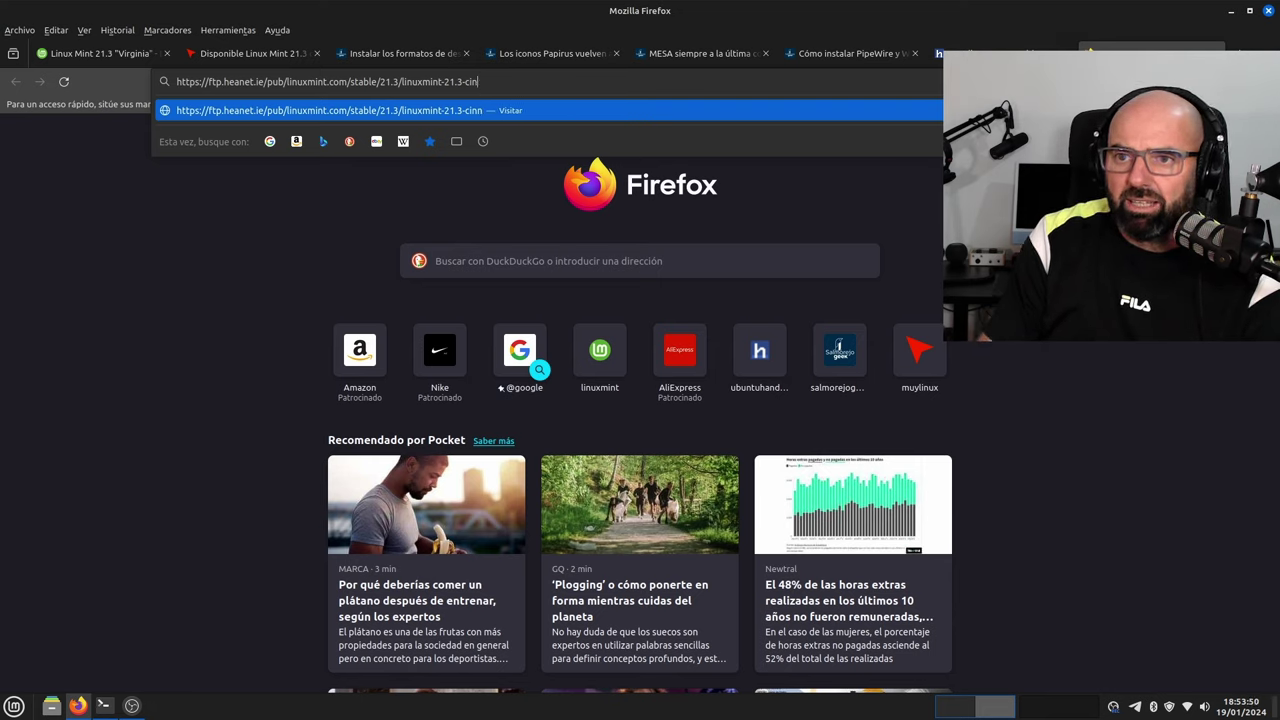
{"action": "key", "text": "BackSpace"}
{"action": "key", "text": "BackSpace"}
{"action": "key", "text": "BackSpace"}
{"action": "key", "text": "BackSpace"}
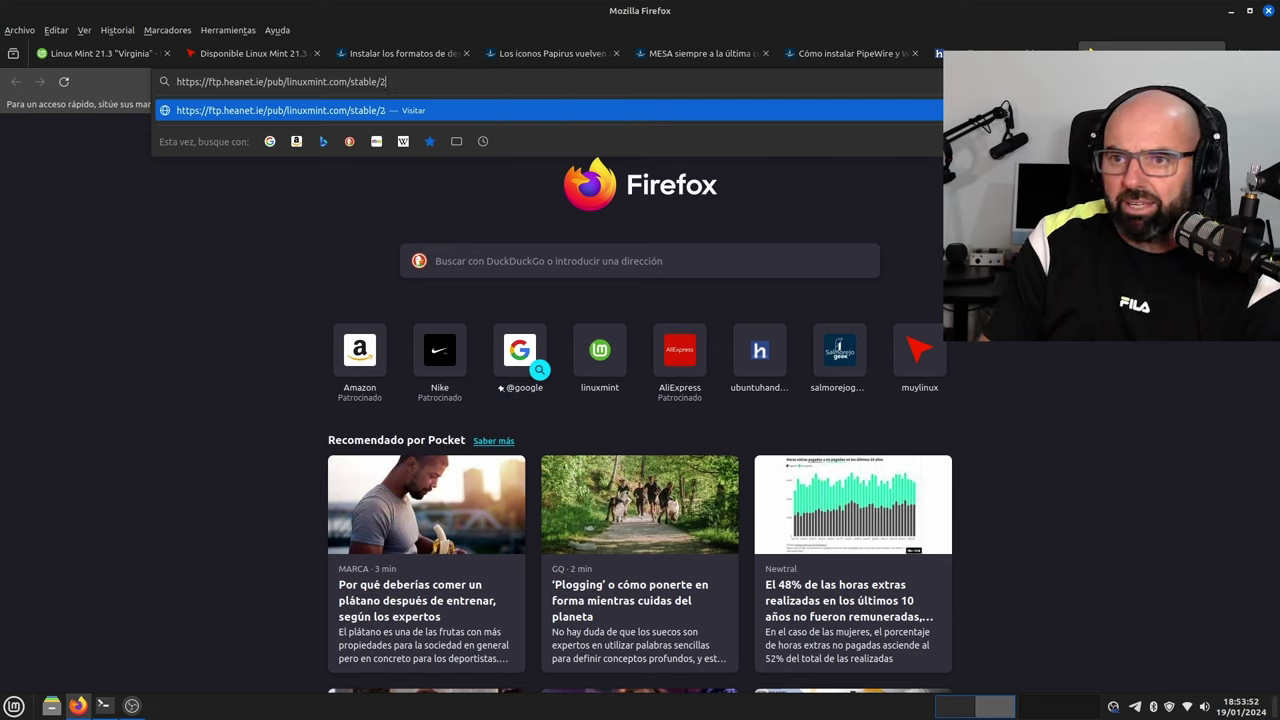
{"action": "key", "text": "Return"}
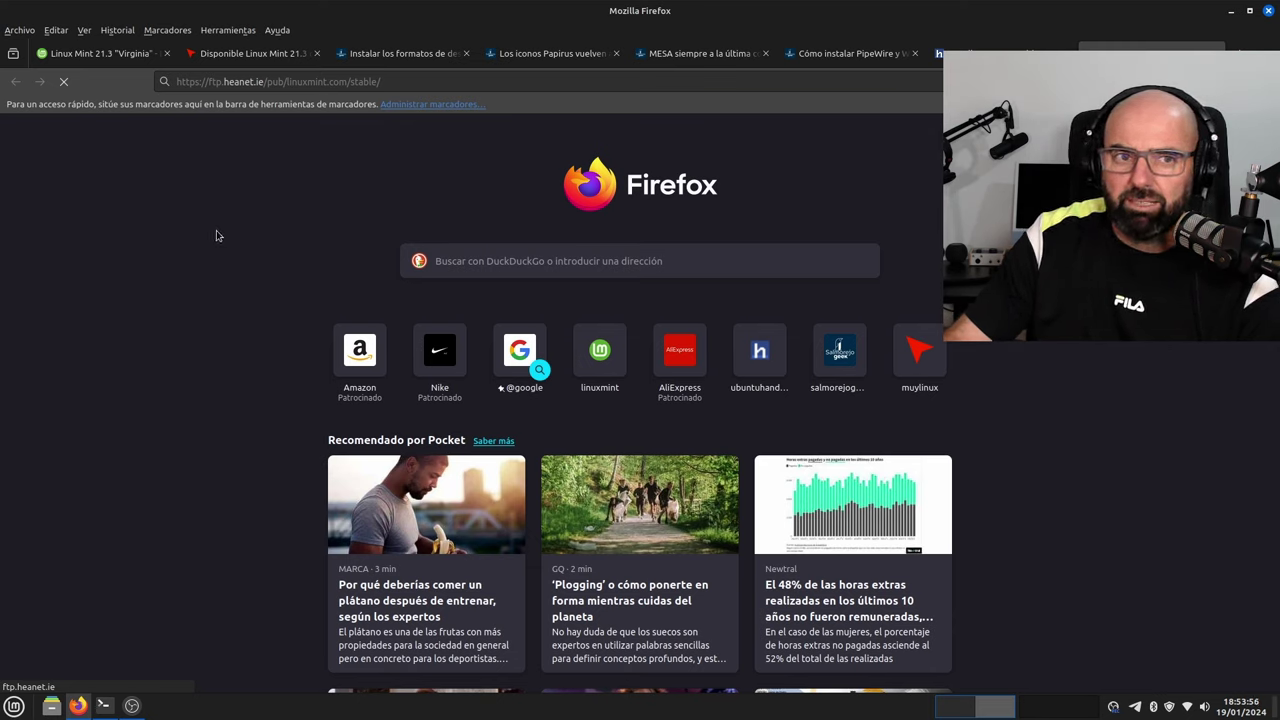
{"action": "left_click", "coordinate": [407, 82]}
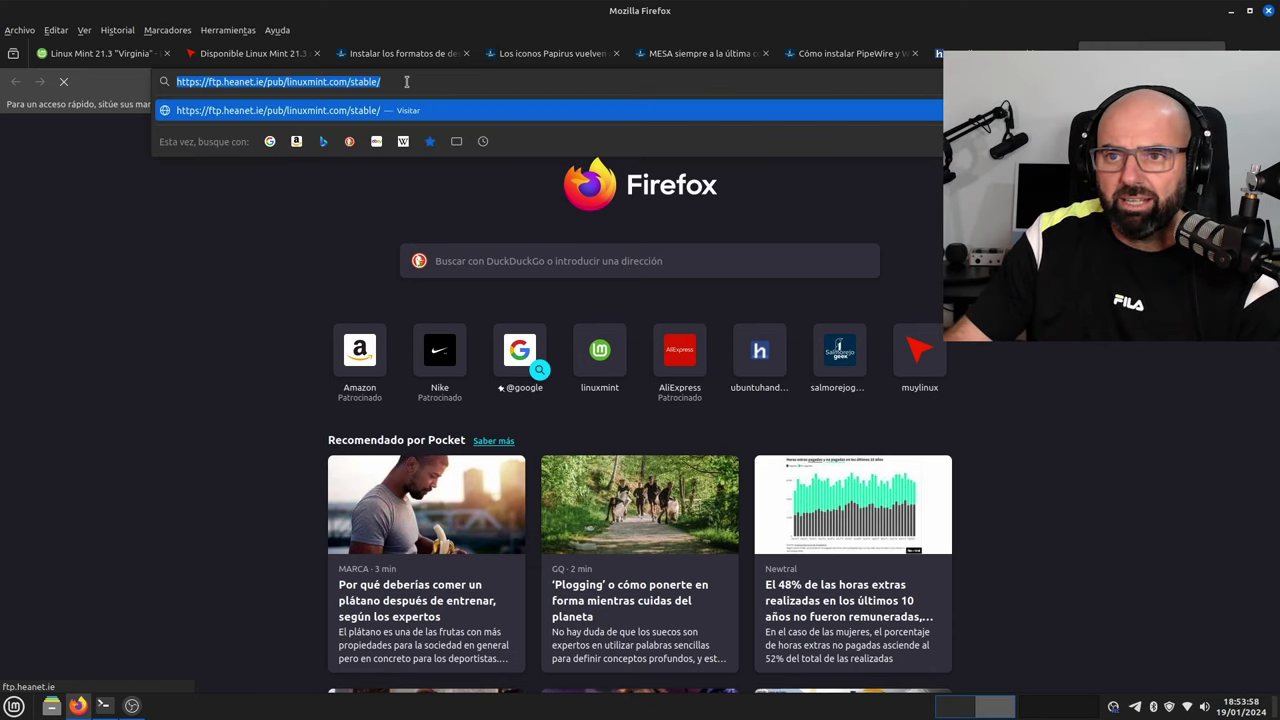
{"action": "key", "text": "Return"}
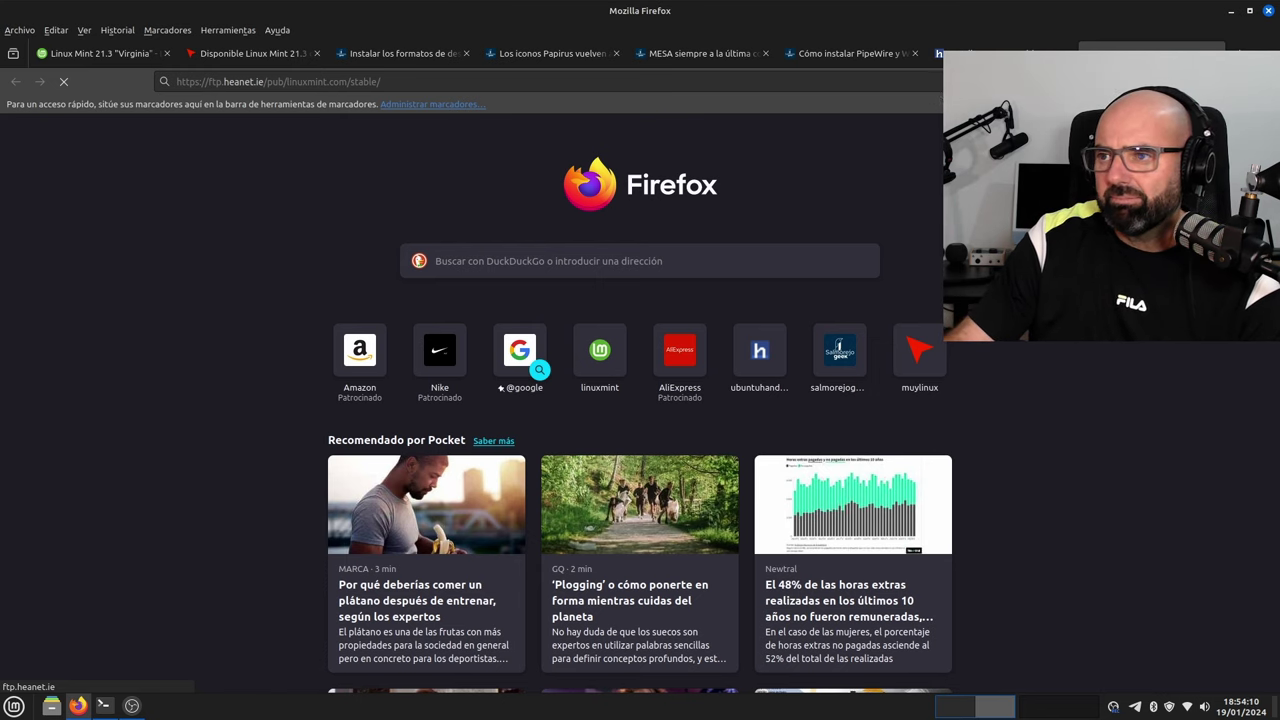
{"action": "left_click", "coordinate": [118, 58]}
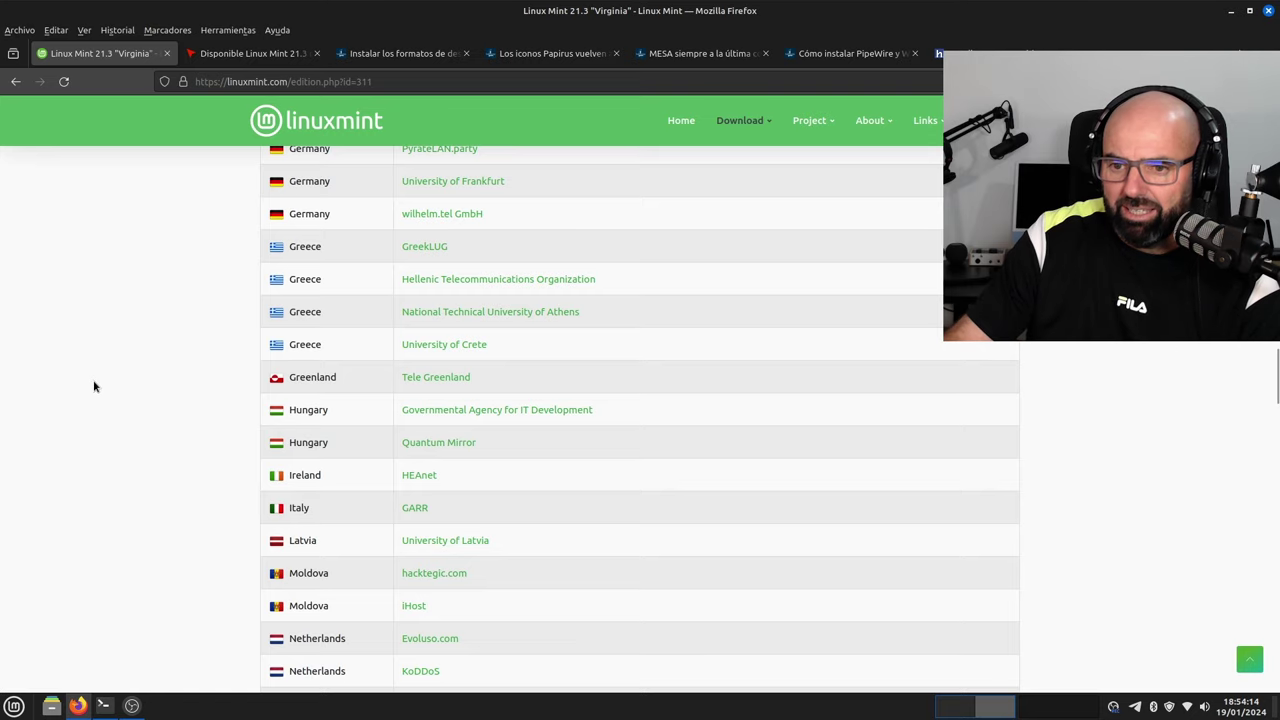
{"action": "scroll", "coordinate": [388, 490], "scroll_direction": "up", "scroll_amount": 20}
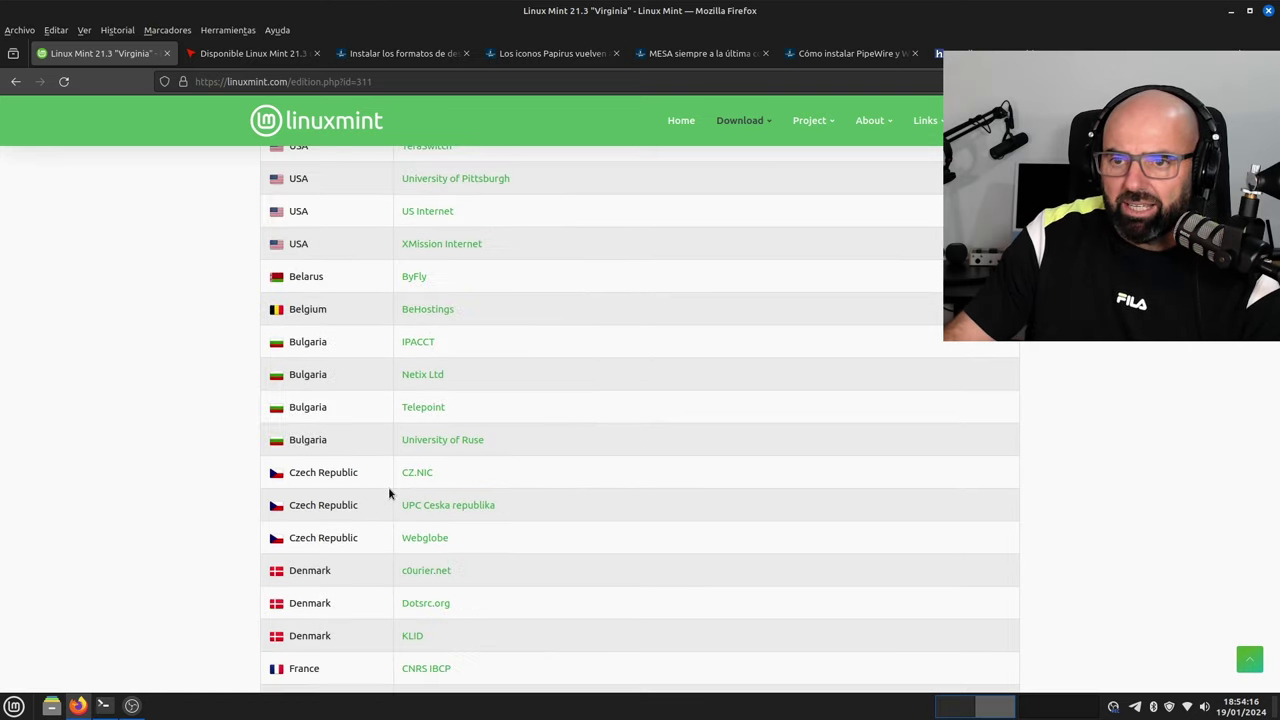
{"action": "scroll", "coordinate": [390, 490], "scroll_direction": "down", "scroll_amount": 3}
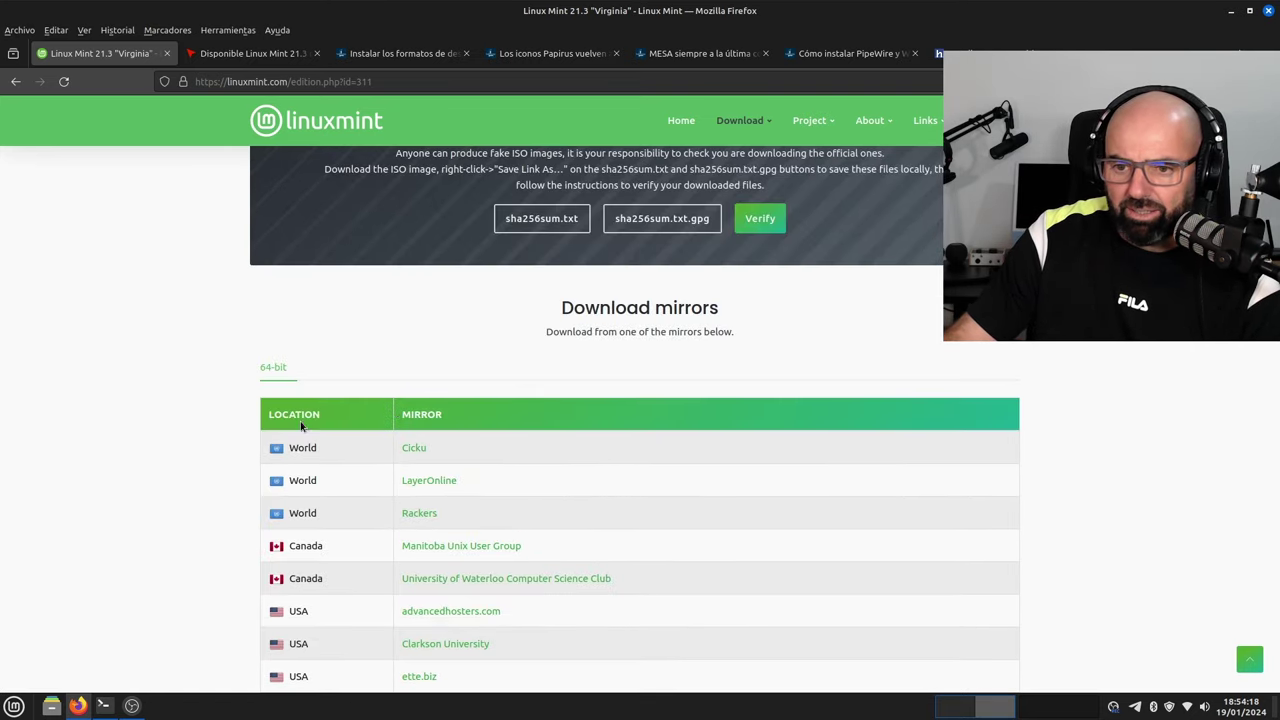
{"action": "scroll", "coordinate": [249, 403], "scroll_direction": "down", "scroll_amount": 5}
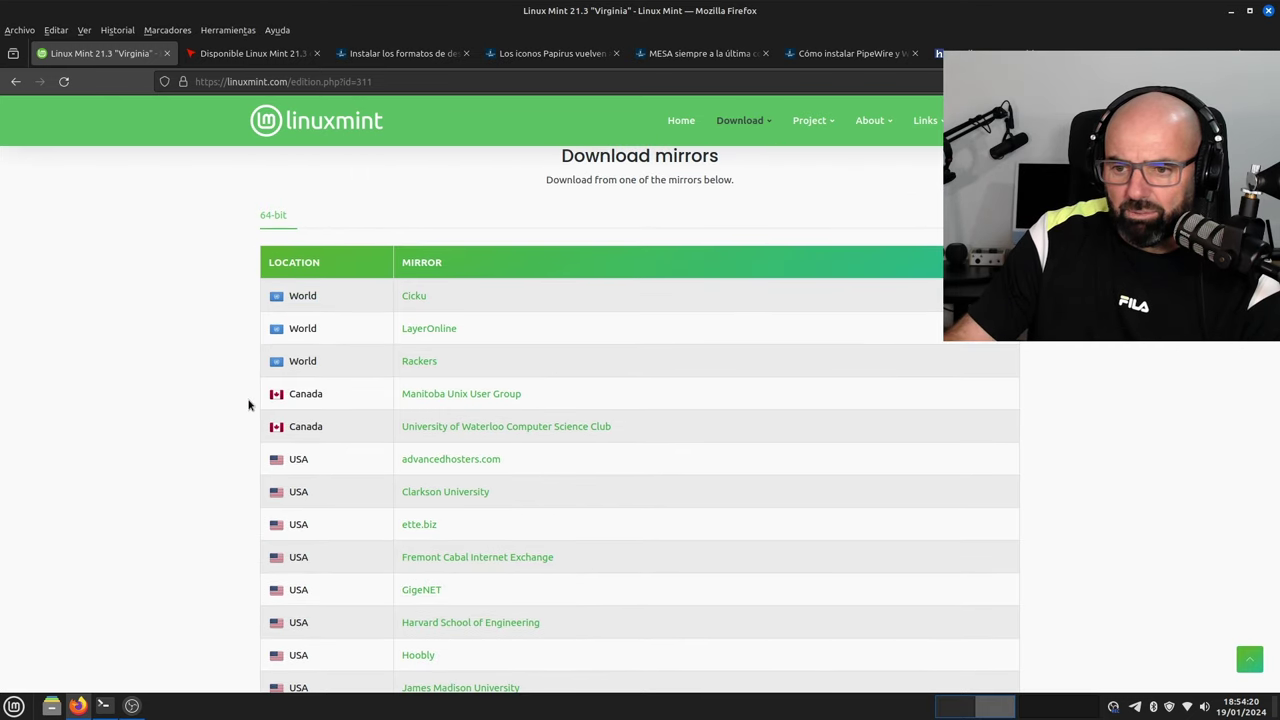
{"action": "right_click", "coordinate": [421, 443]}
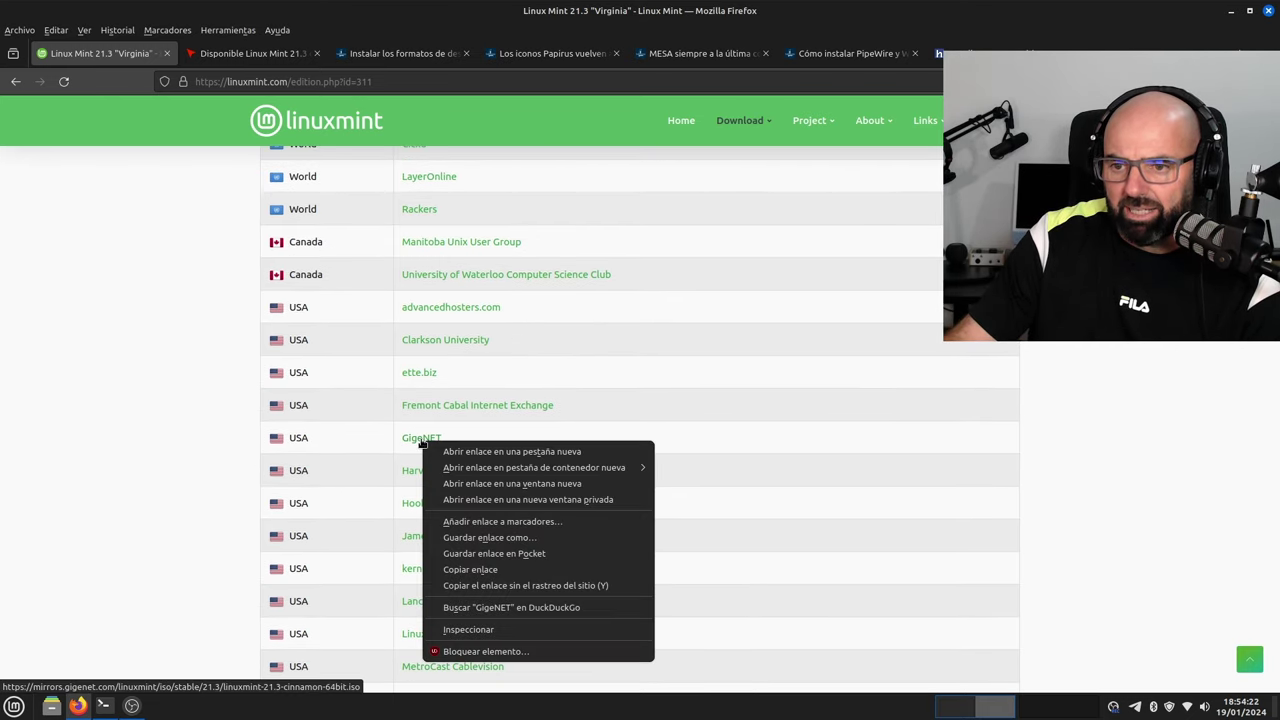
{"action": "left_click", "coordinate": [503, 570]}
{"action": "key", "text": "ctrl+t"}
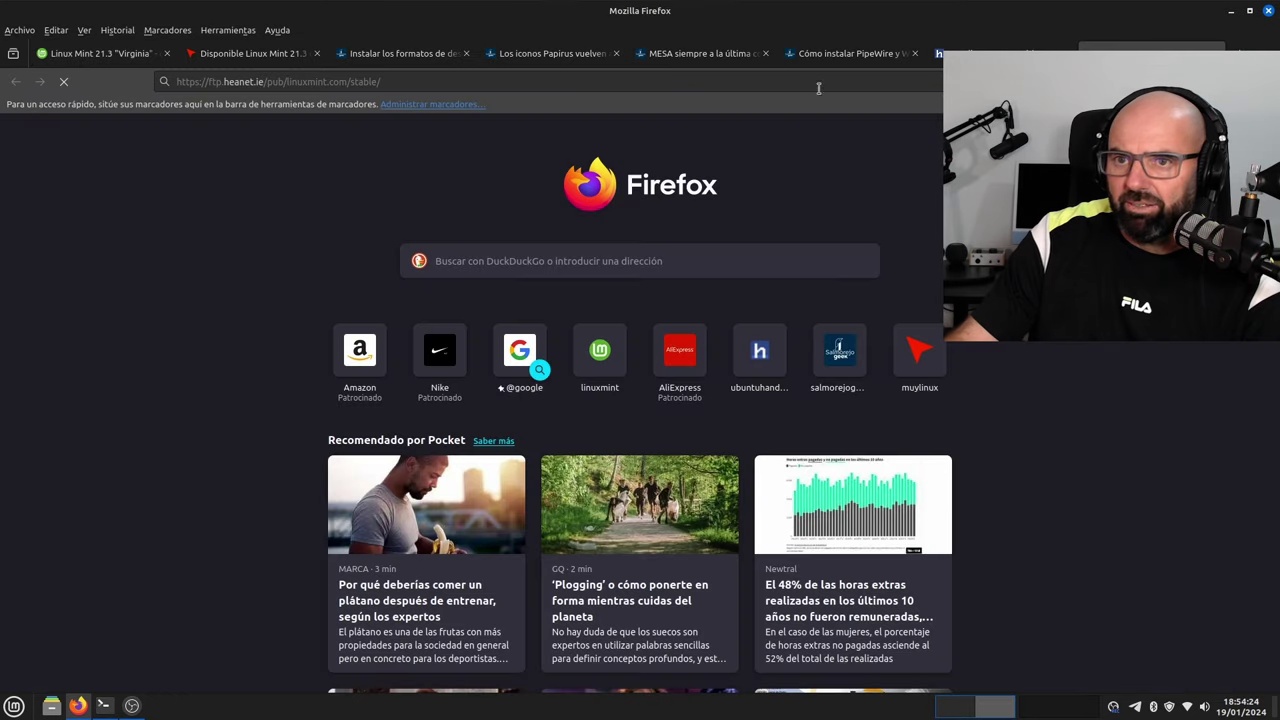
{"action": "left_click", "coordinate": [404, 88]}
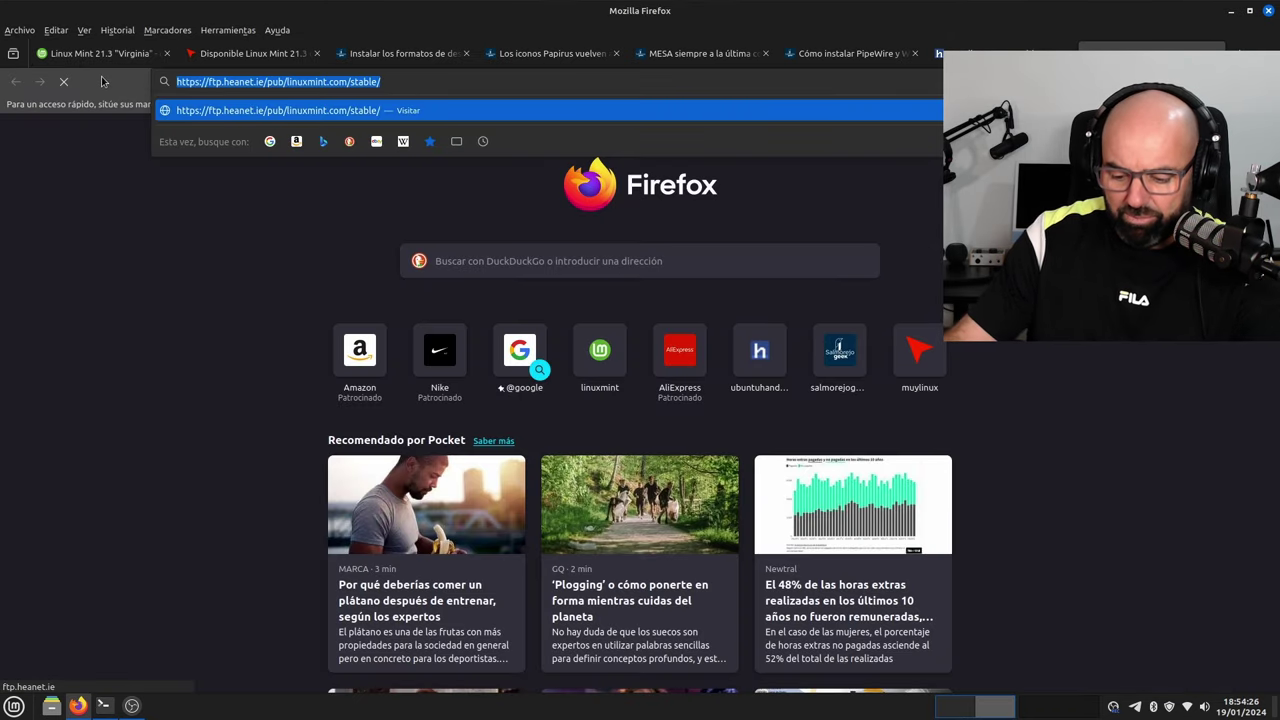
{"action": "key", "text": "BackSpace"}
{"action": "right_click", "coordinate": [199, 80]}
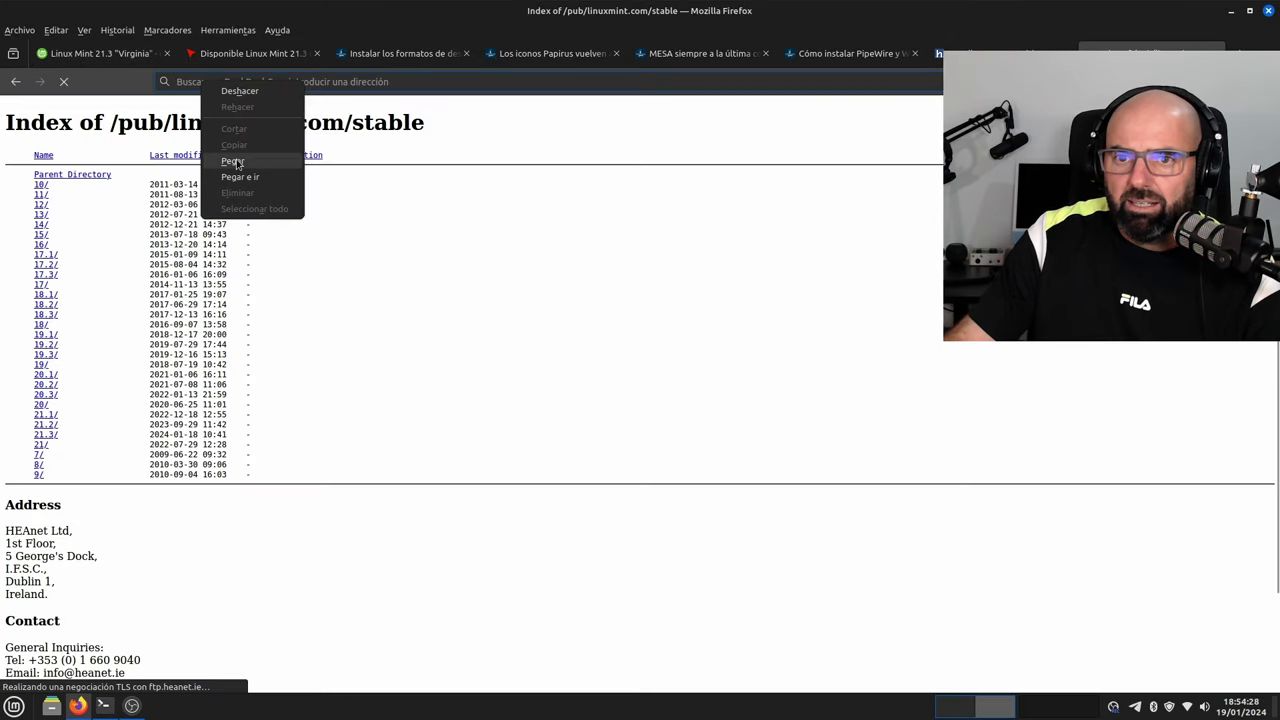
{"action": "key", "text": "Escape"}
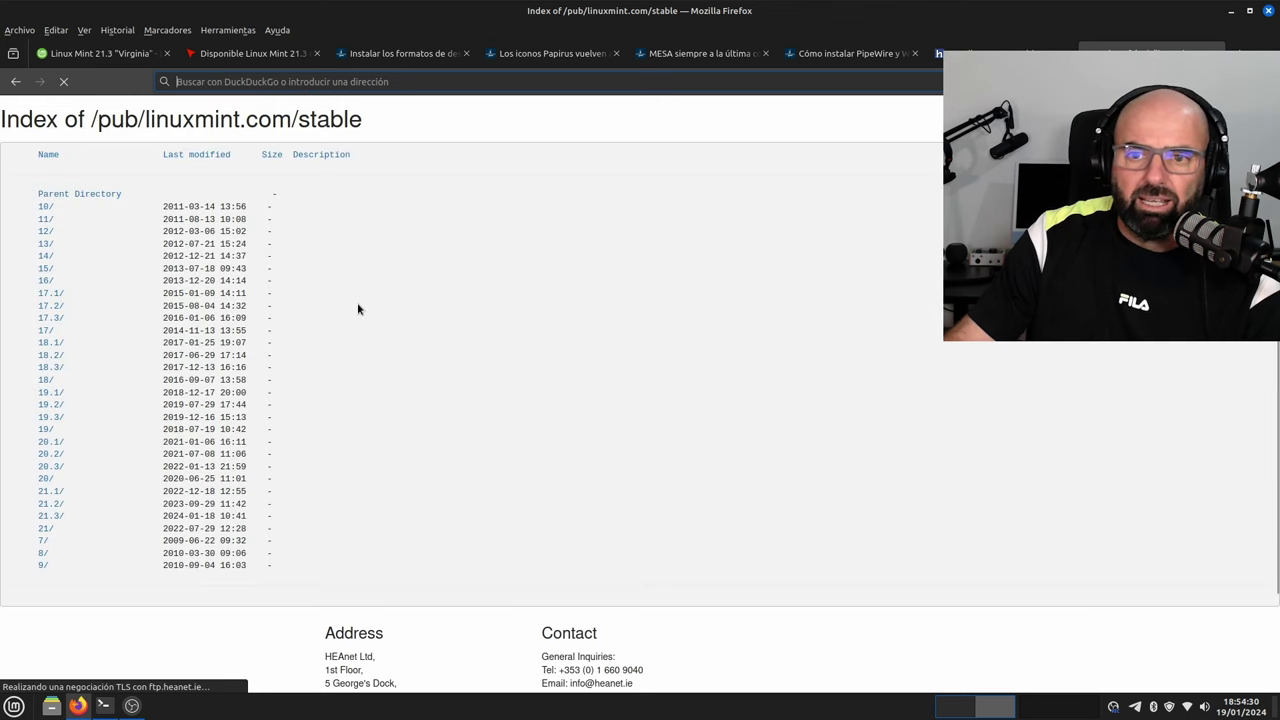
Step: Open the 21.3 folder in the HEAnet mirror's stable directory index
{"action": "left_click", "coordinate": [52, 517]}
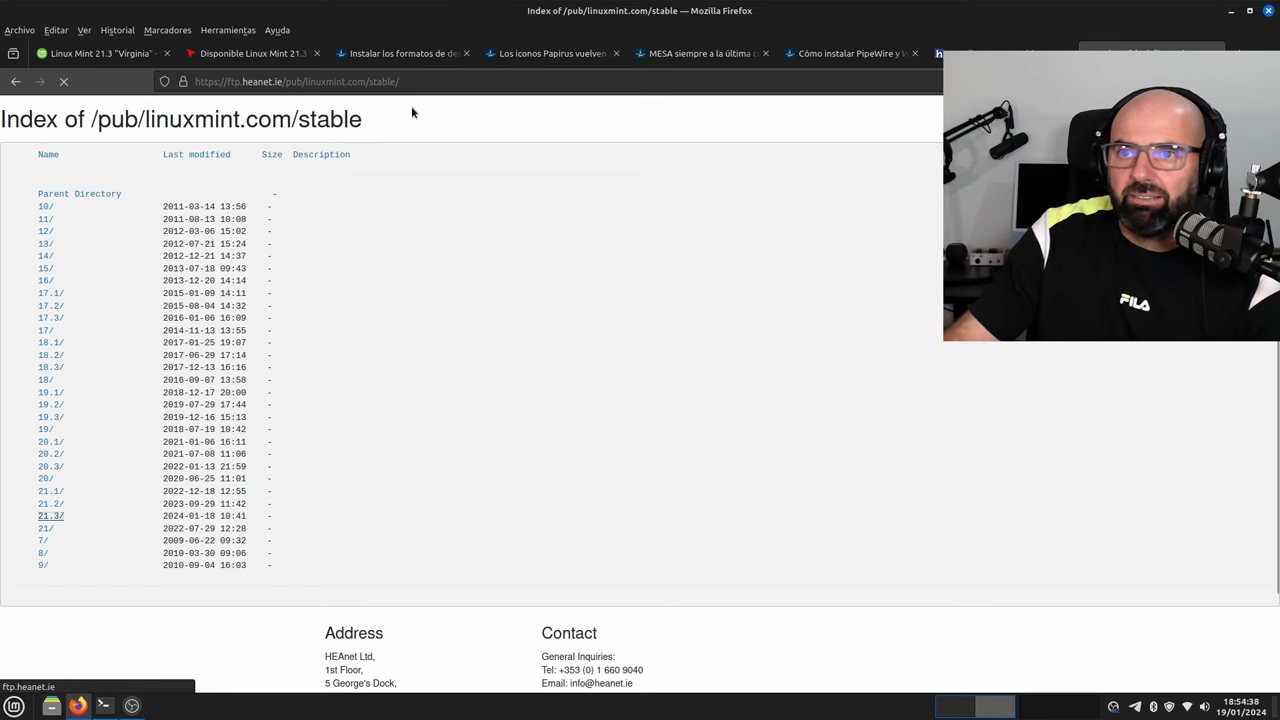
{"action": "left_click", "coordinate": [423, 82]}
{"action": "key", "text": "BackSpace"}
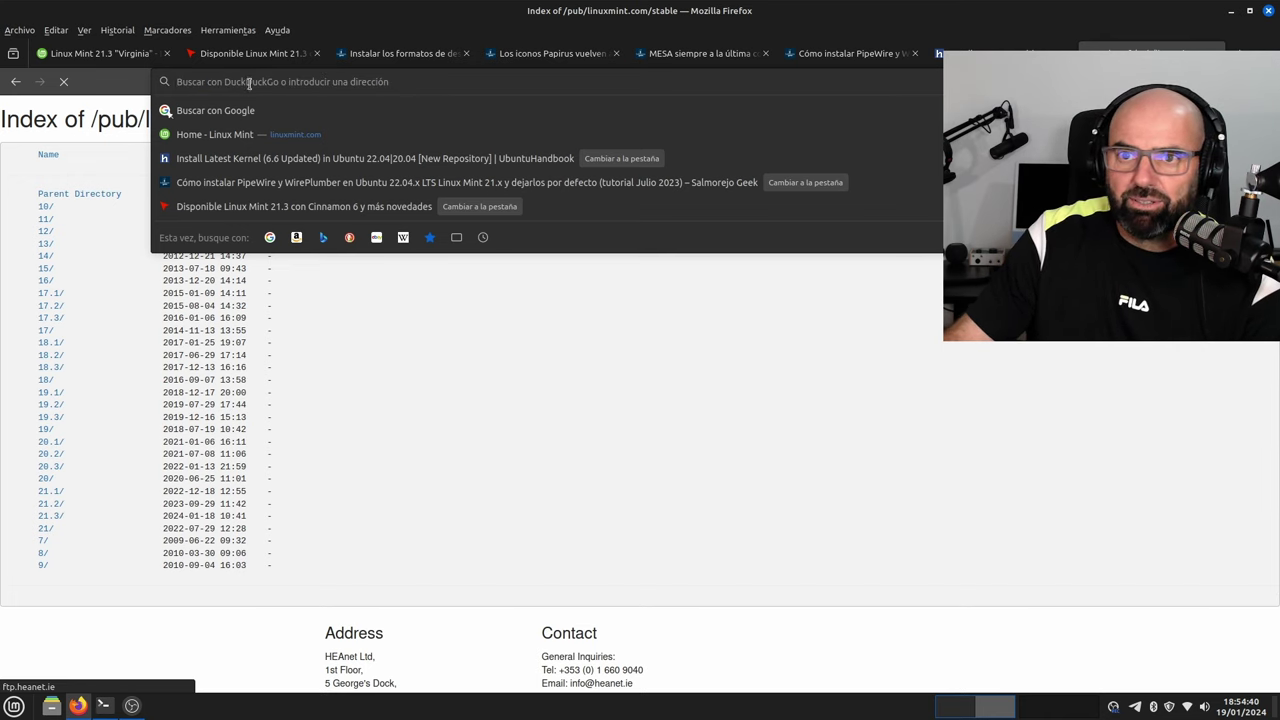
{"action": "right_click", "coordinate": [249, 83]}
{"action": "left_click", "coordinate": [284, 164]}
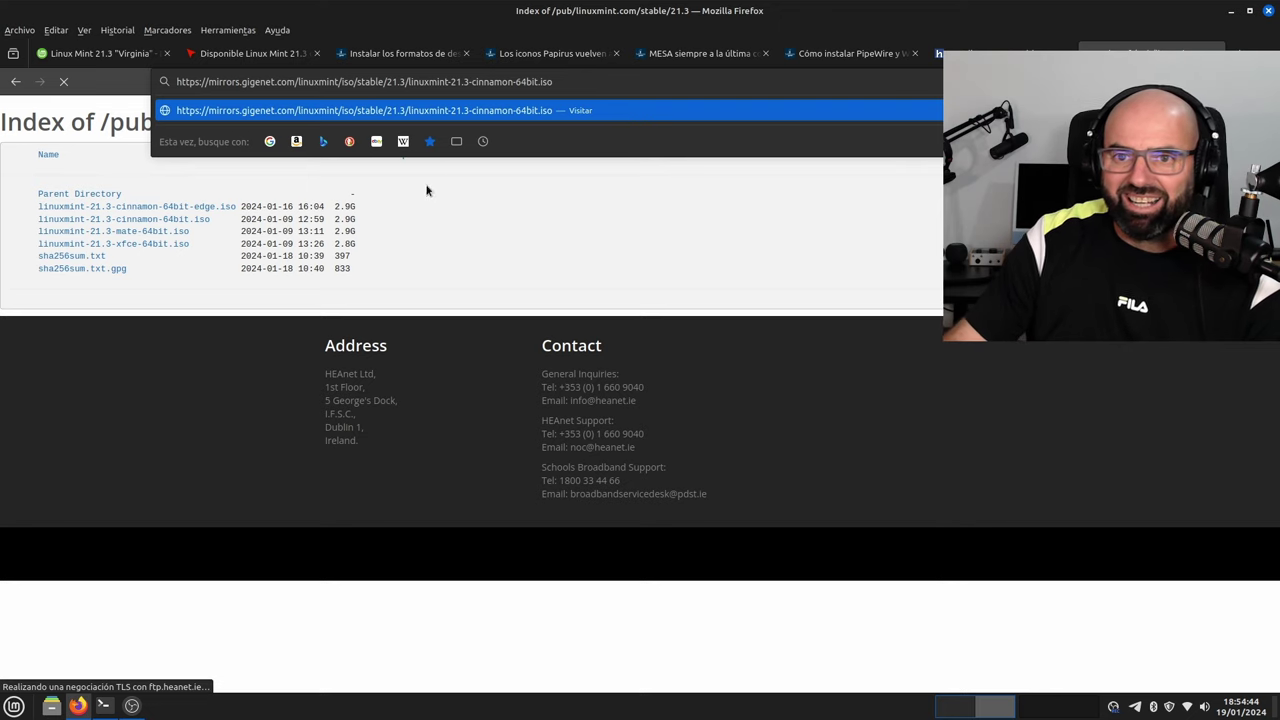
{"action": "left_click", "coordinate": [236, 394]}
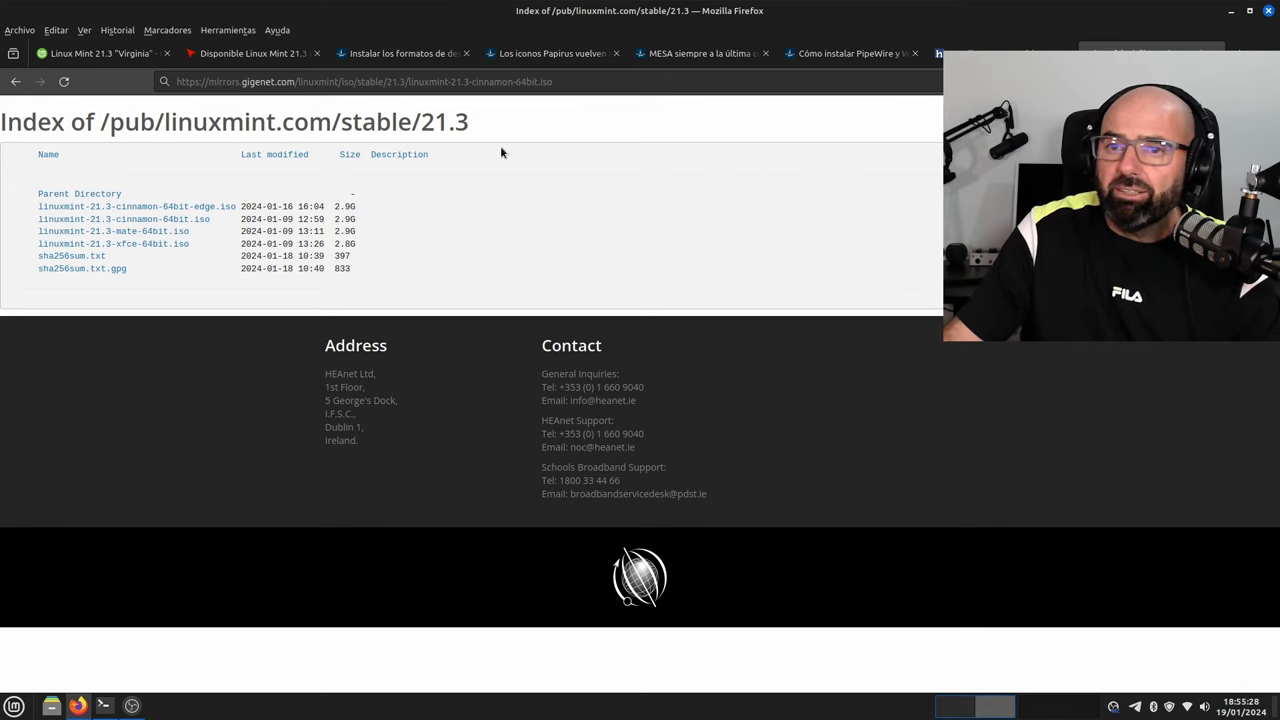
Step: Look through the MuyLinux article about Linux Mint 21.3 with Cinnamon 6, from the introduction to the closing links
{"action": "left_click", "coordinate": [256, 55]}
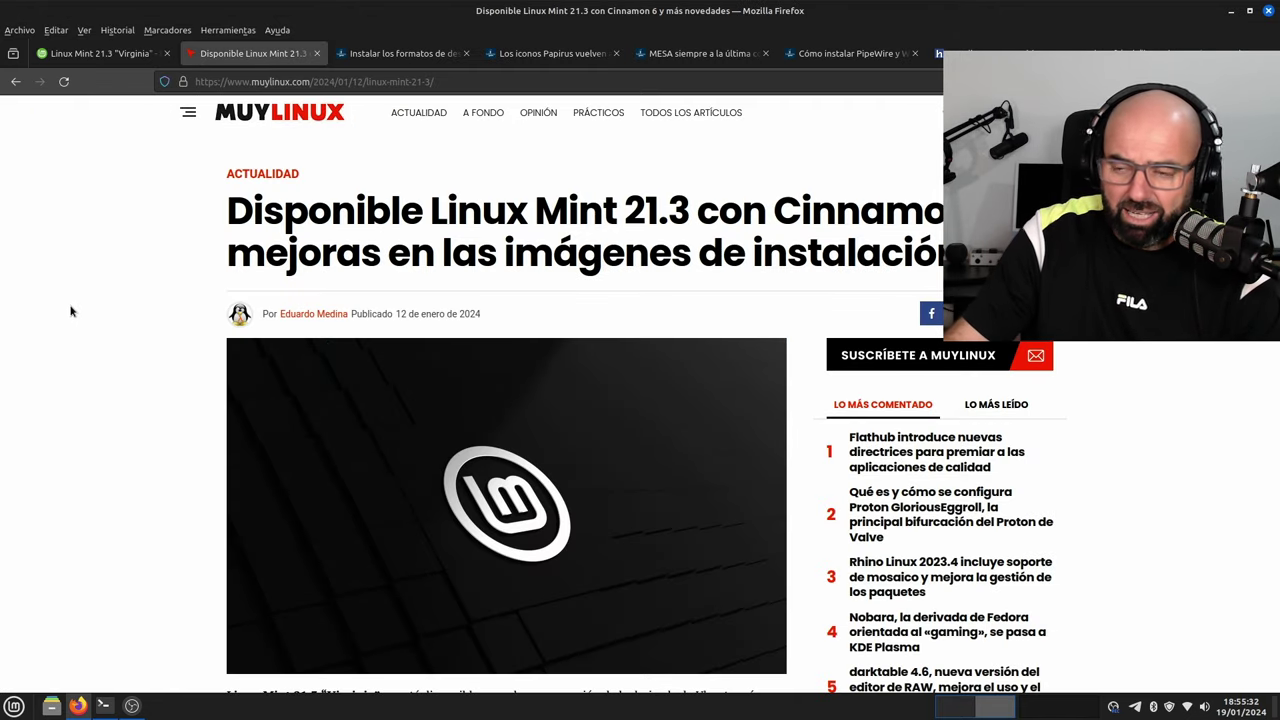
{"action": "scroll", "coordinate": [70, 311], "scroll_direction": "down", "scroll_amount": 7}
{"action": "scroll", "coordinate": [70, 311], "scroll_direction": "up", "scroll_amount": 5}
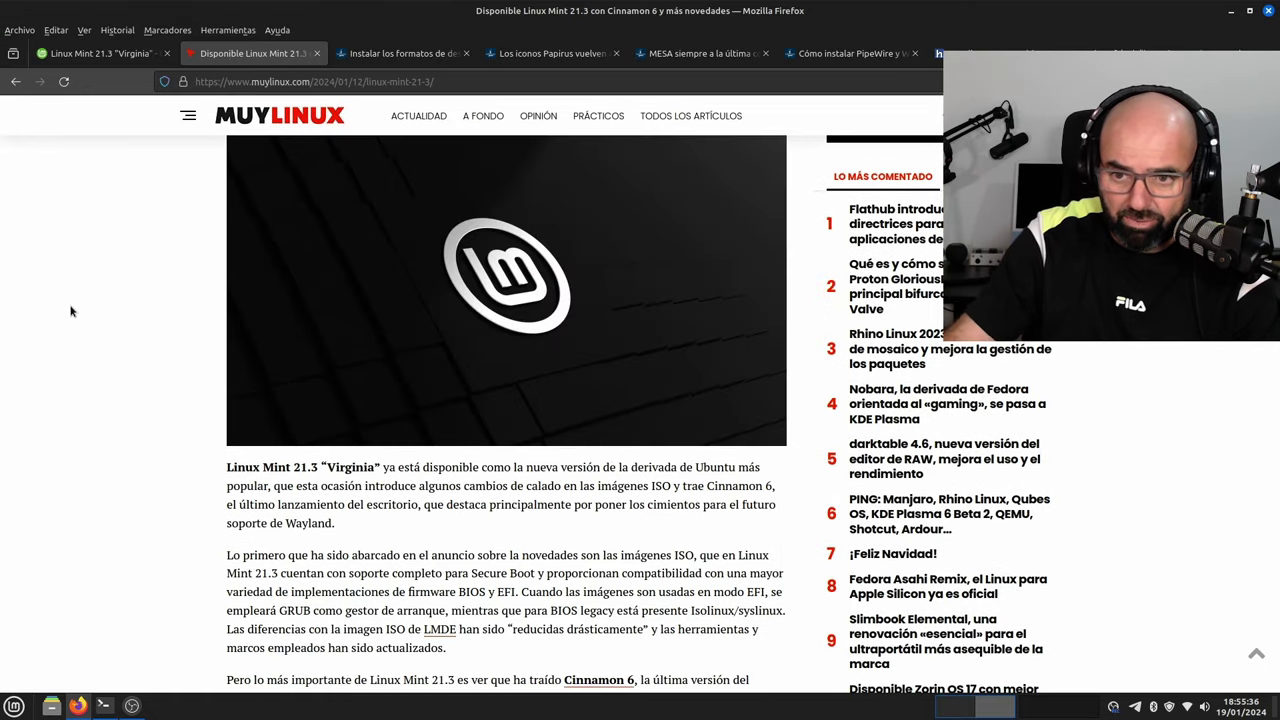
{"action": "scroll", "coordinate": [70, 311], "scroll_direction": "down", "scroll_amount": 15}
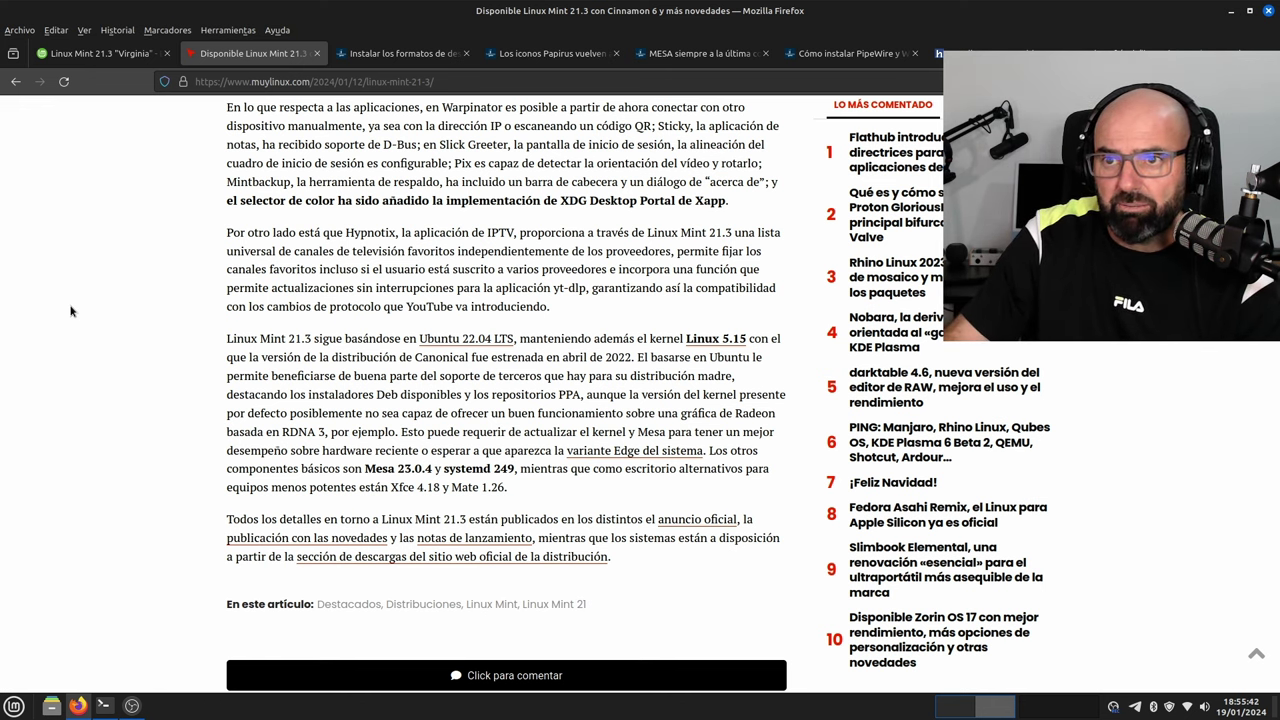
{"action": "scroll", "coordinate": [70, 311], "scroll_direction": "up", "scroll_amount": 15}
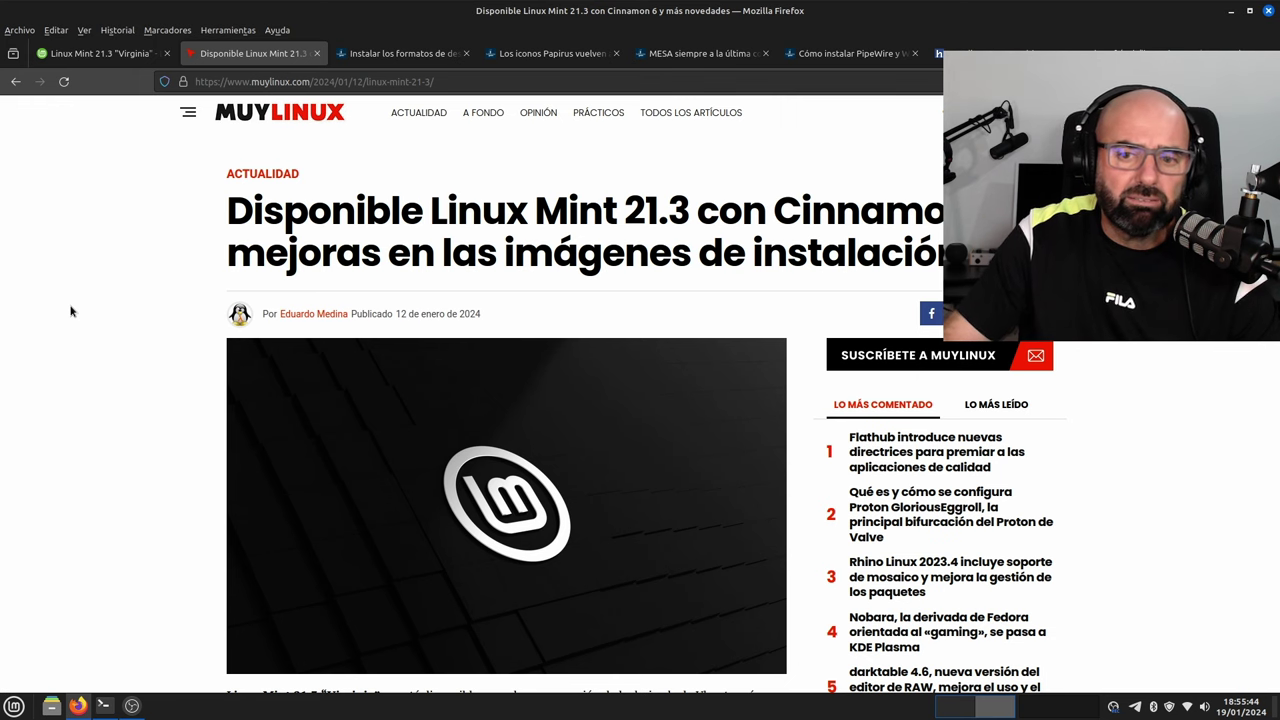
Step: Review the Salmorejo Geek article on installing the most popular decompression formats in Ubuntu and Debian, including its install commands
{"action": "left_click", "coordinate": [390, 54]}
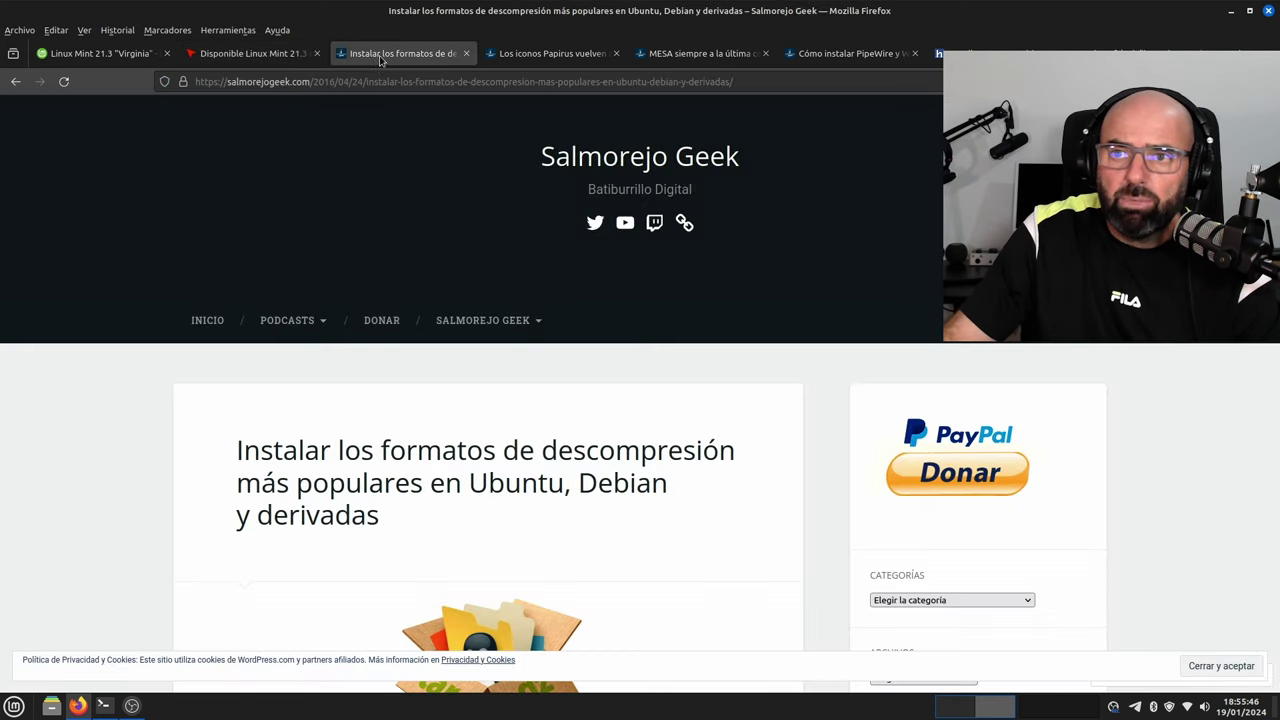
{"action": "scroll", "coordinate": [133, 347], "scroll_direction": "down", "scroll_amount": 3}
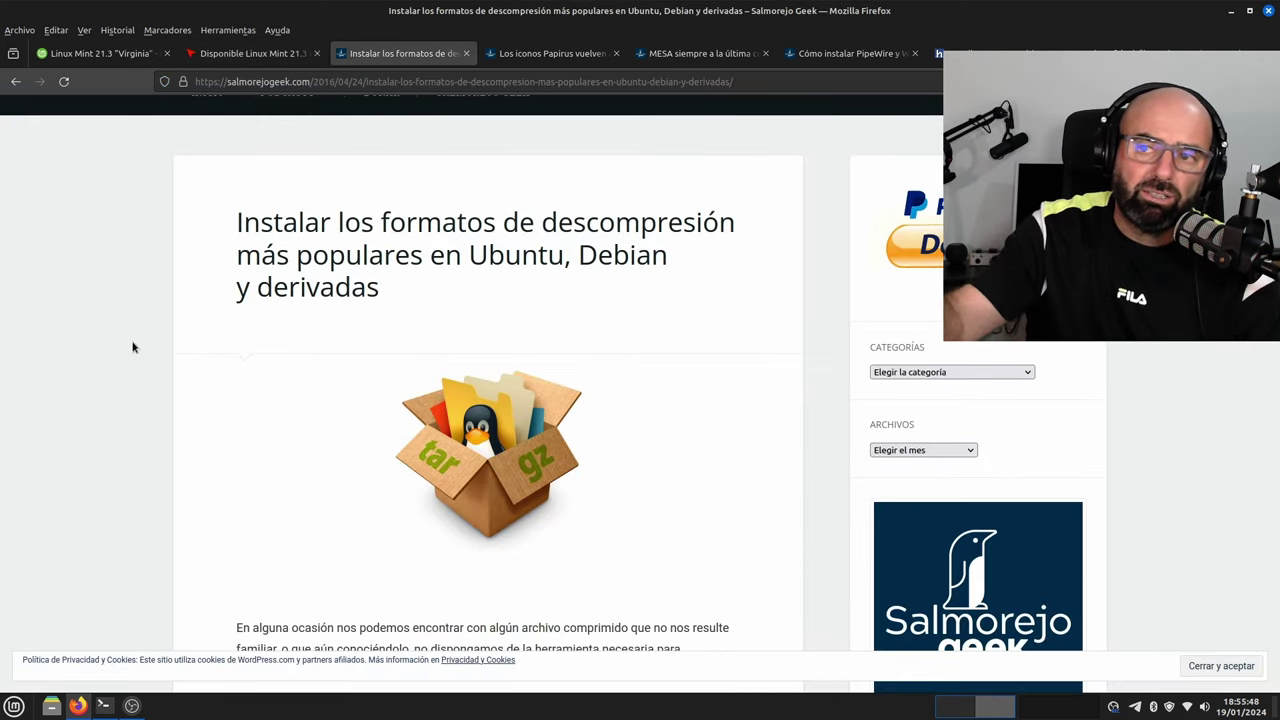
{"action": "scroll", "coordinate": [186, 357], "scroll_direction": "down", "scroll_amount": 7}
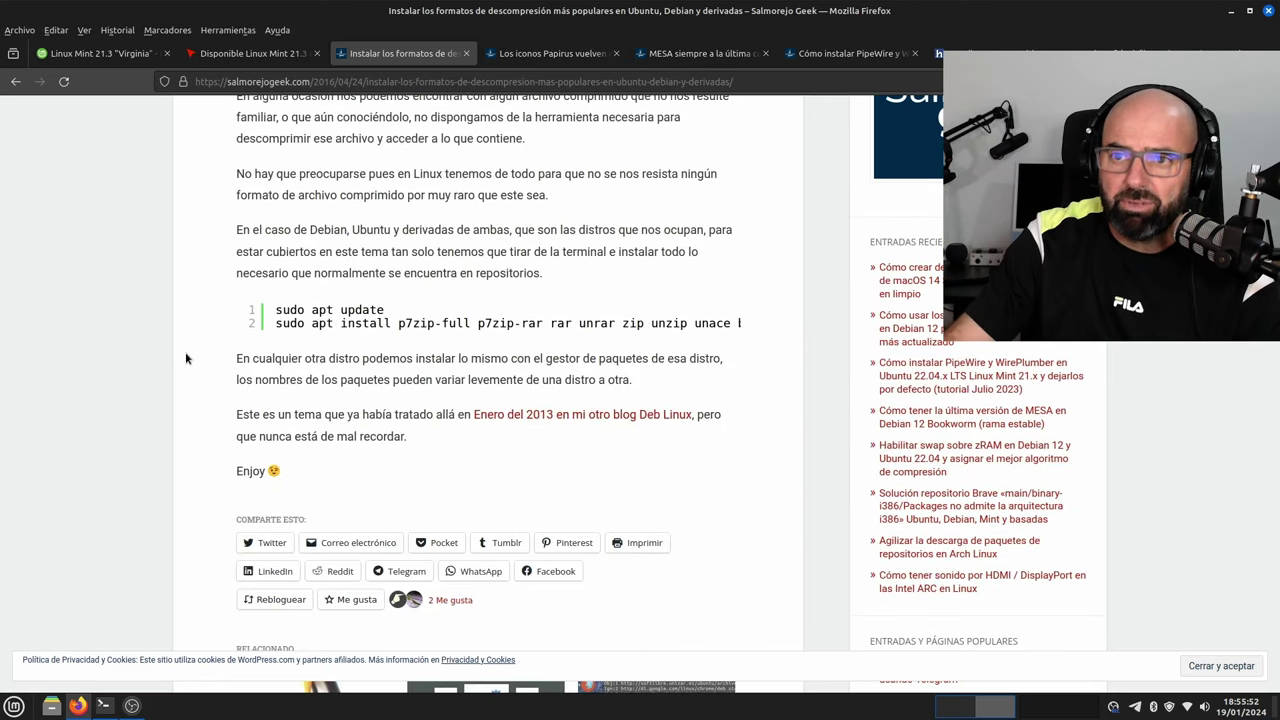
{"action": "scroll", "coordinate": [186, 357], "scroll_direction": "up", "scroll_amount": 10}
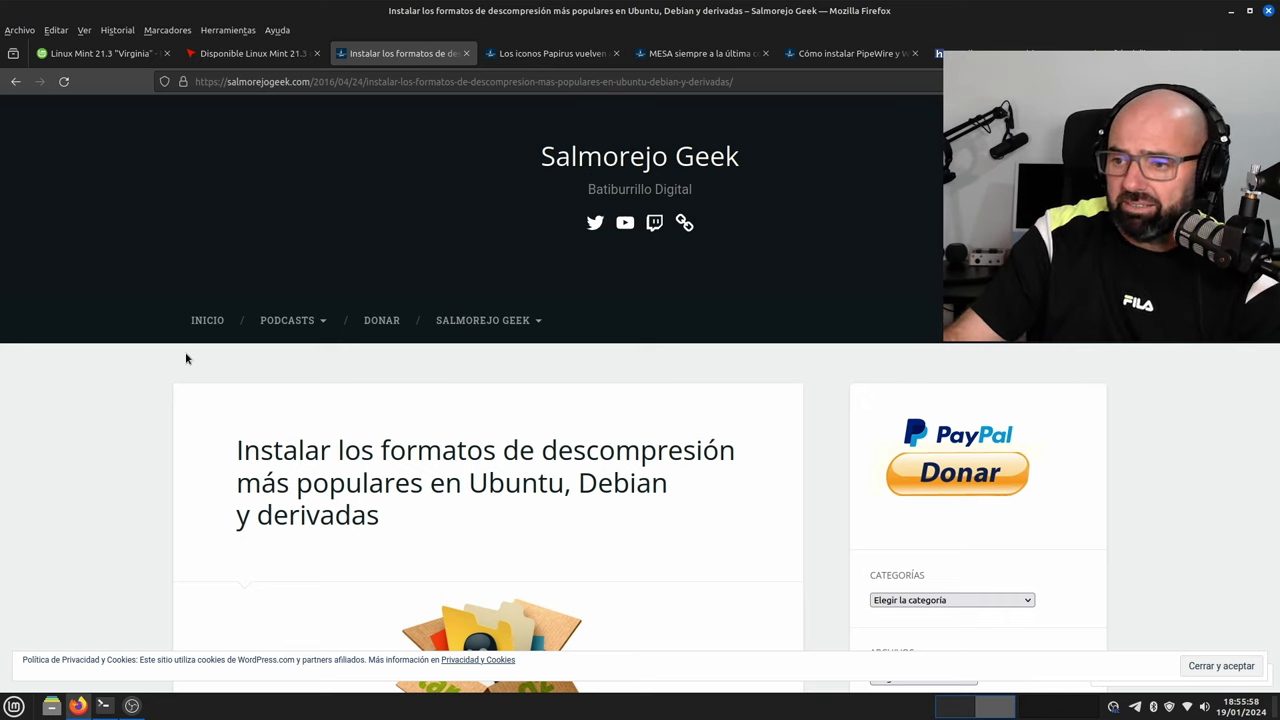
Step: Look through the Salmorejo Geek article on the Papirus icons PPA repository for Ubuntu and based distributions
{"action": "left_click", "coordinate": [566, 56]}
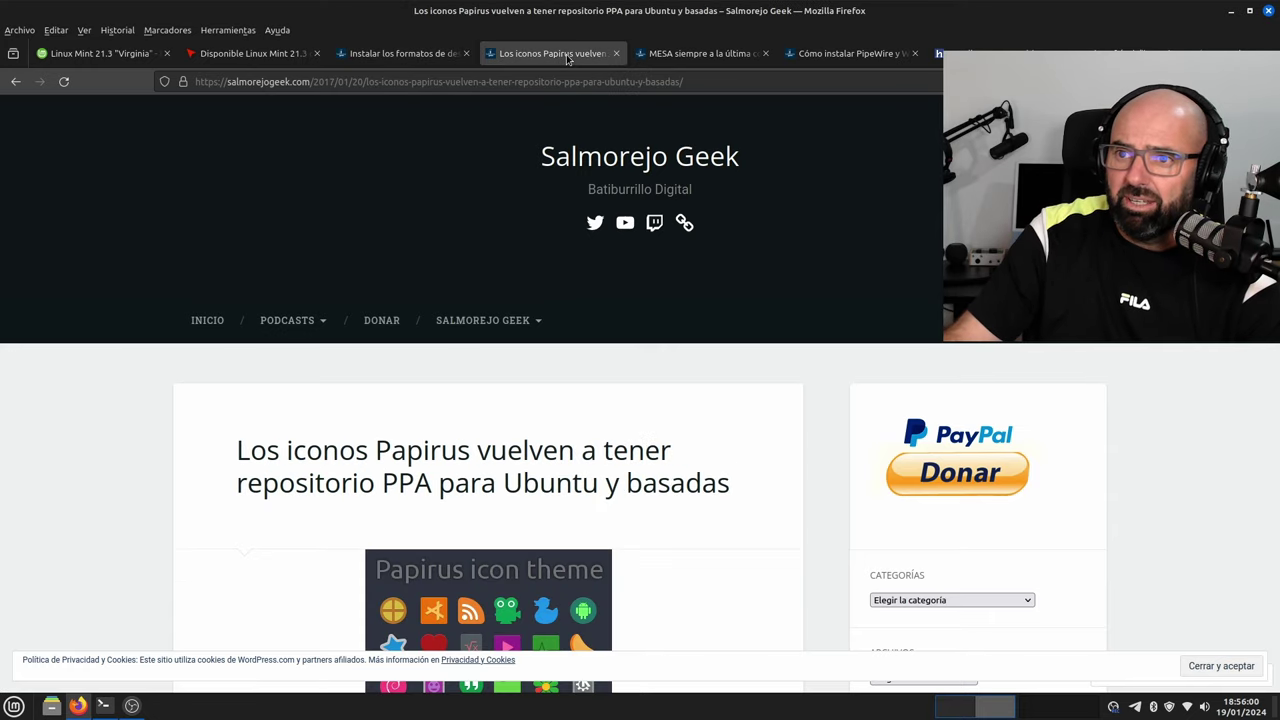
{"action": "scroll", "coordinate": [62, 503], "scroll_direction": "down", "scroll_amount": 10}
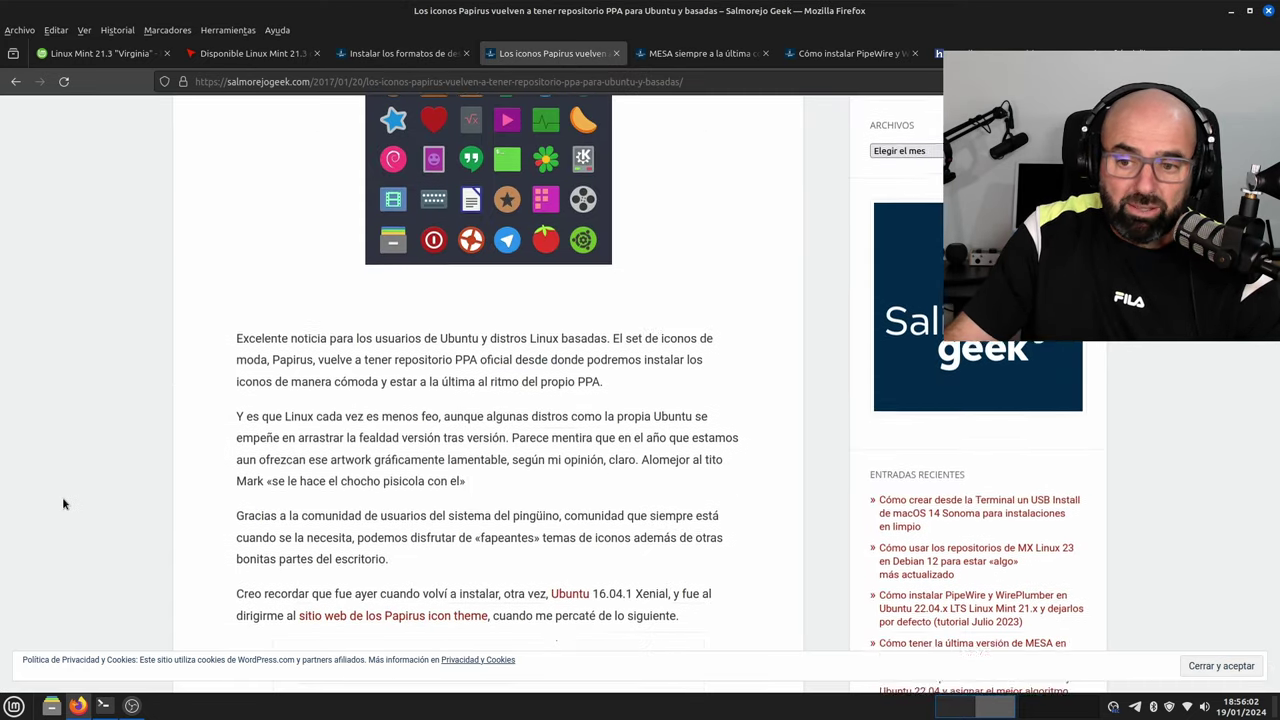
{"action": "scroll", "coordinate": [62, 503], "scroll_direction": "down", "scroll_amount": 2}
{"action": "scroll", "coordinate": [62, 503], "scroll_direction": "up", "scroll_amount": 4}
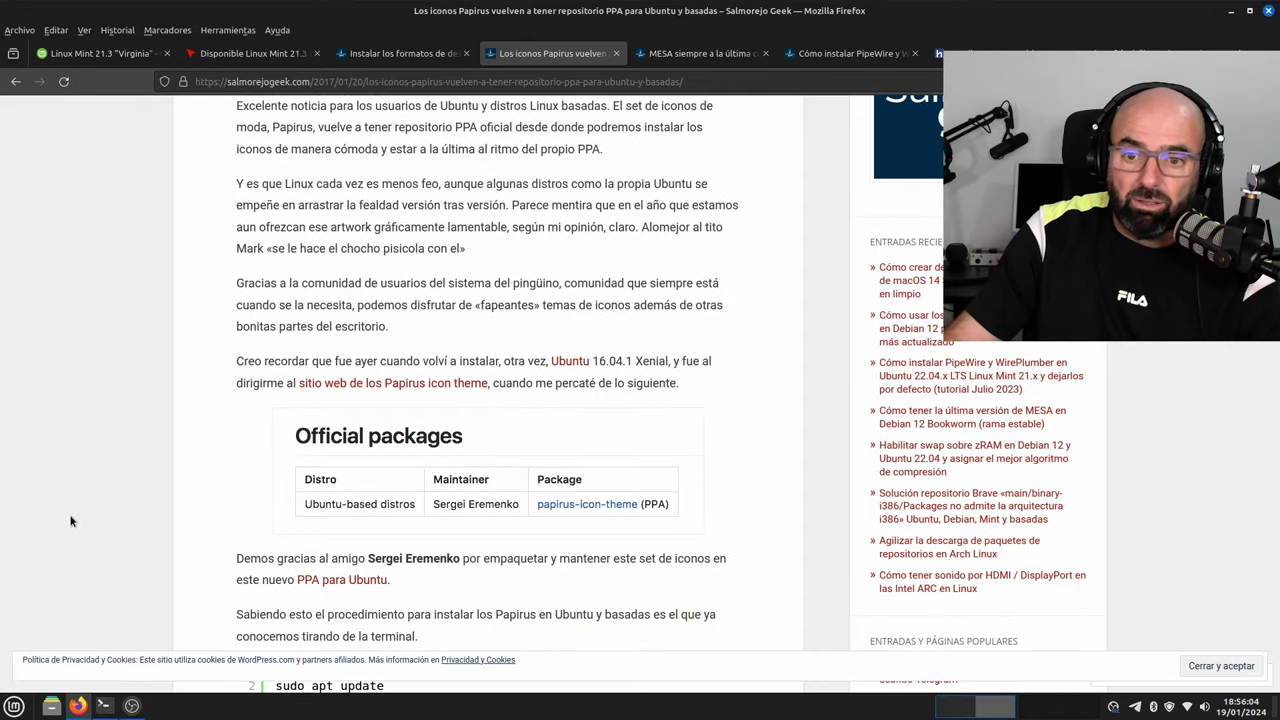
{"action": "scroll", "coordinate": [66, 509], "scroll_direction": "up", "scroll_amount": 5}
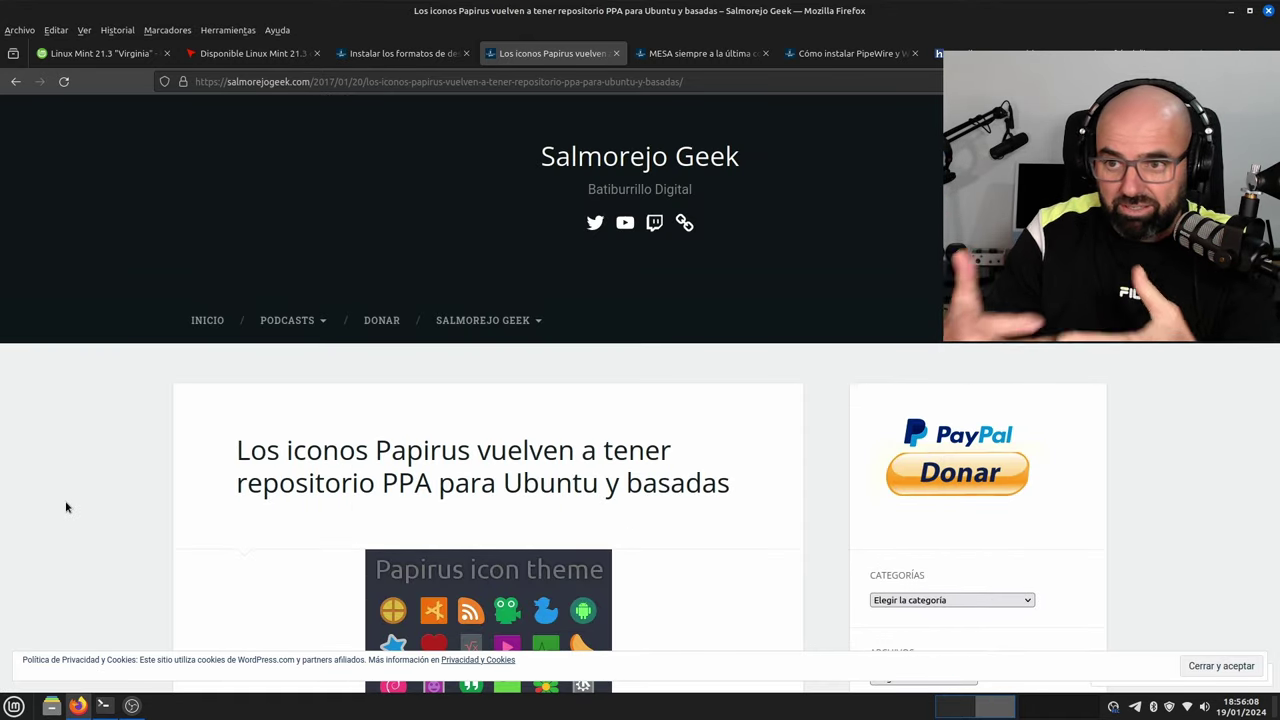
Step: Look through the article on keeping MESA up to date with the Kisak PPA in Ubuntu and Linux Mint
{"action": "left_click", "coordinate": [692, 56]}
{"action": "scroll", "coordinate": [118, 420], "scroll_direction": "down", "scroll_amount": 3}
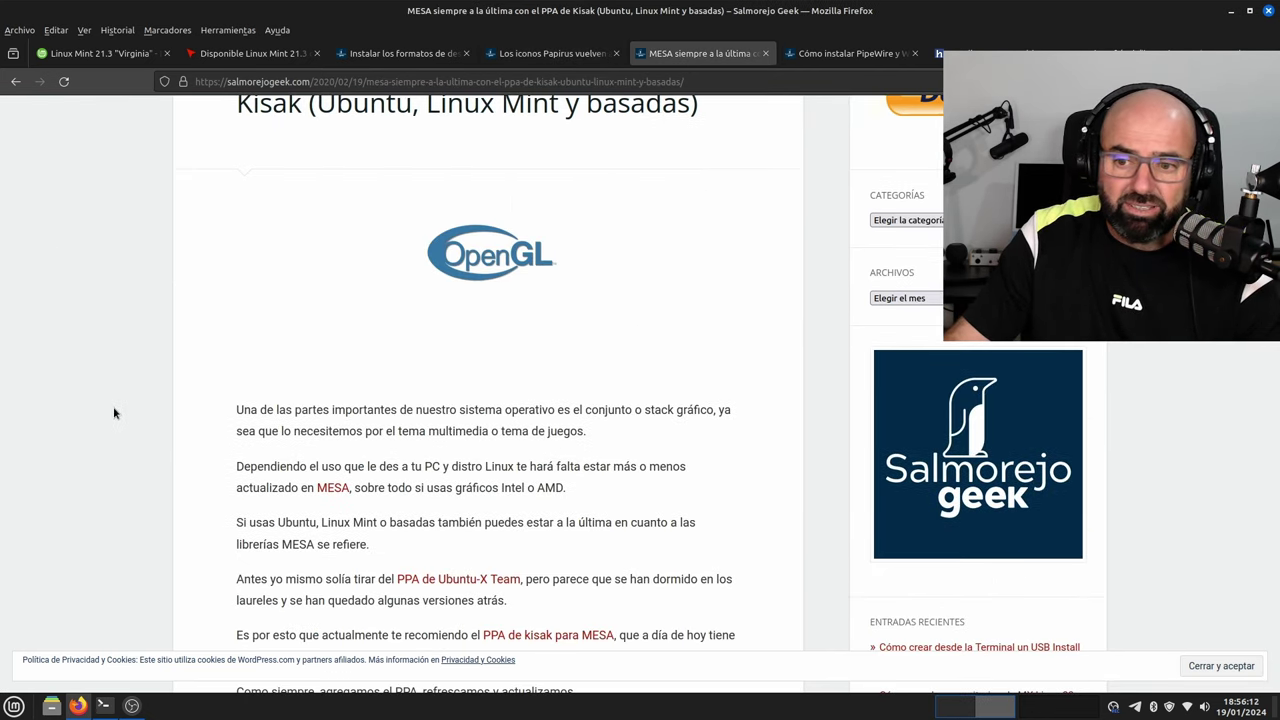
{"action": "scroll", "coordinate": [113, 411], "scroll_direction": "down", "scroll_amount": 3}
{"action": "scroll", "coordinate": [204, 518], "scroll_direction": "up", "scroll_amount": 8}
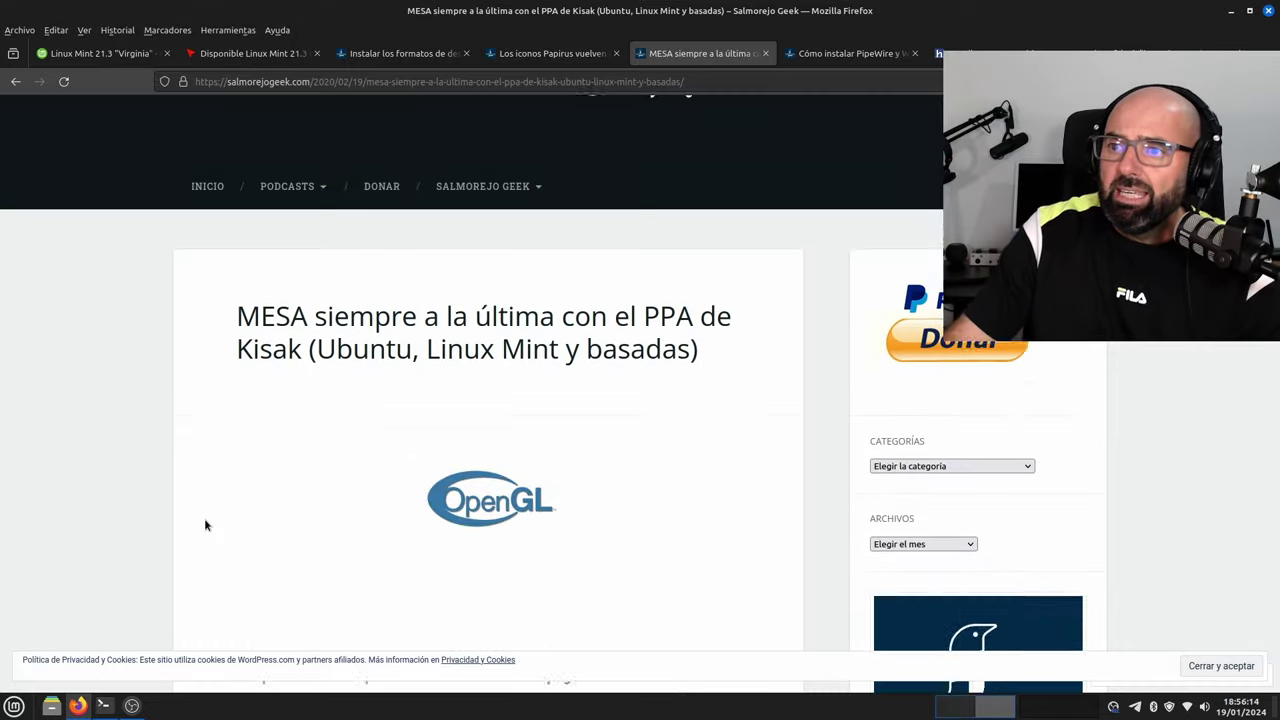
Step: Review the PipeWire and WirePlumber tutorial for Linux Mint 21.x, from adding the PPAs to the post-installation activation commands
{"action": "left_click", "coordinate": [862, 56]}
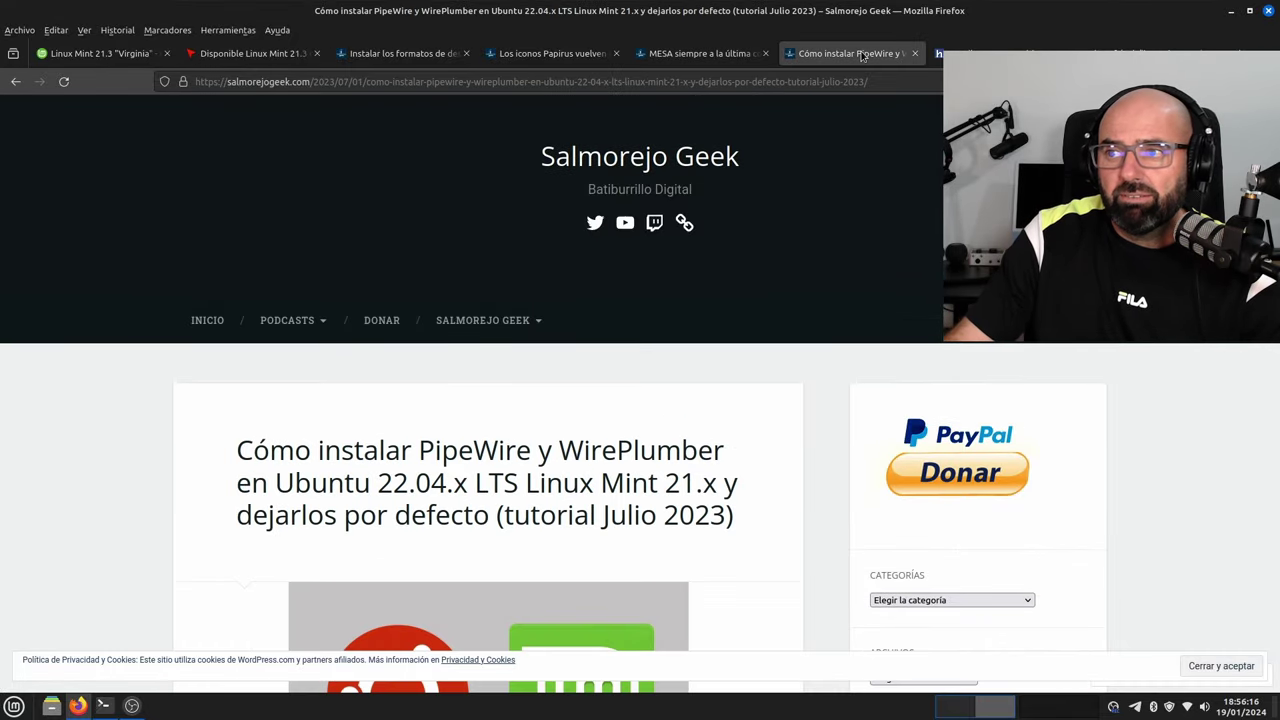
{"action": "scroll", "coordinate": [134, 426], "scroll_direction": "down", "scroll_amount": 8}
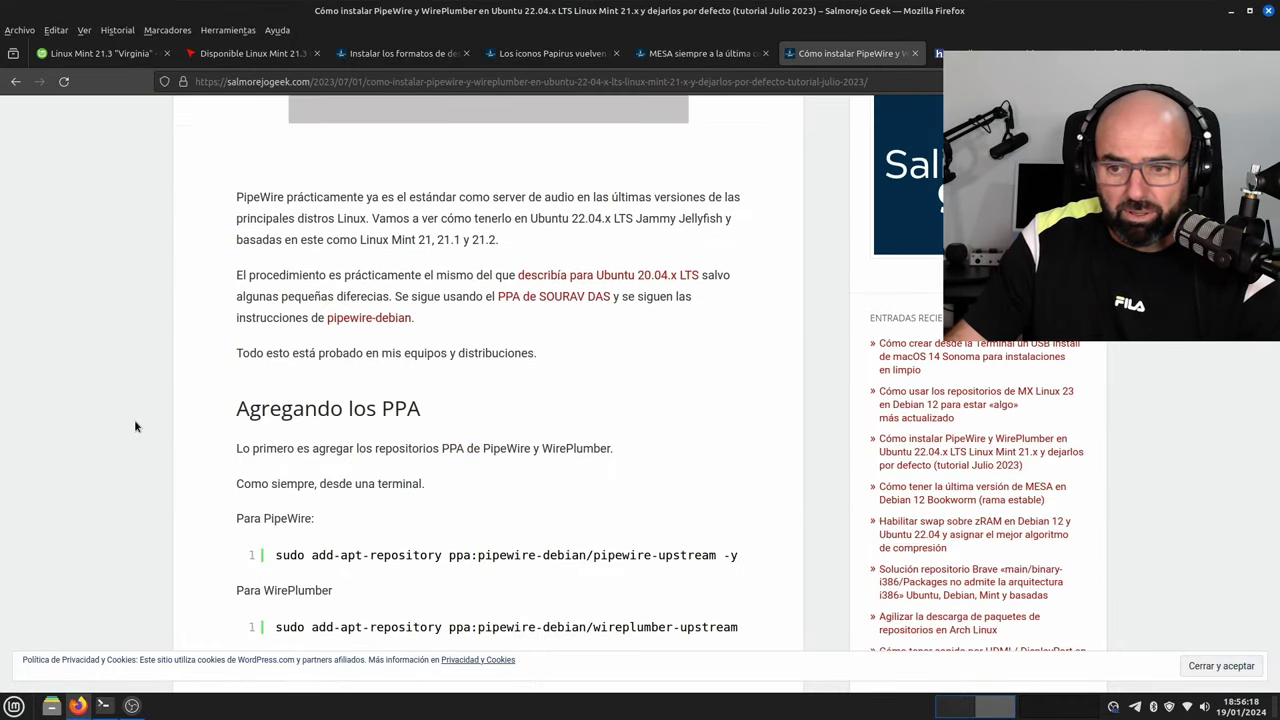
{"action": "scroll", "coordinate": [135, 426], "scroll_direction": "up", "scroll_amount": 6}
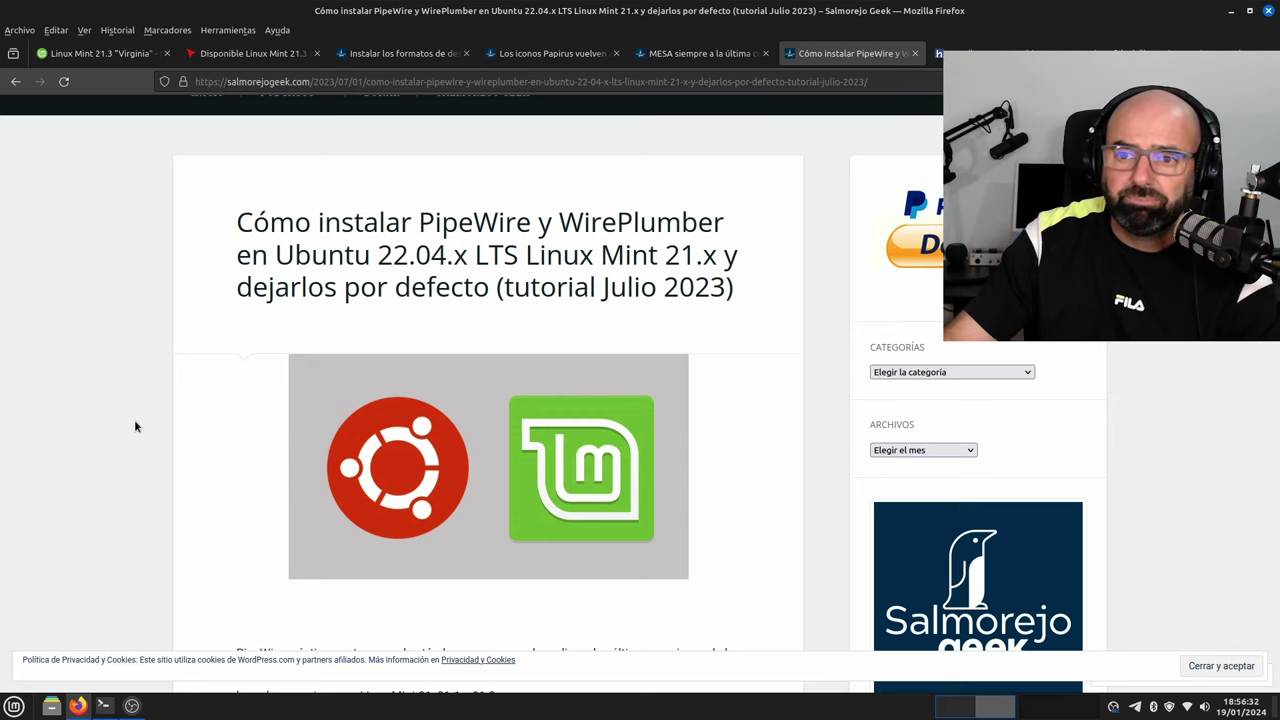
{"action": "scroll", "coordinate": [445, 323], "scroll_direction": "down", "scroll_amount": 10}
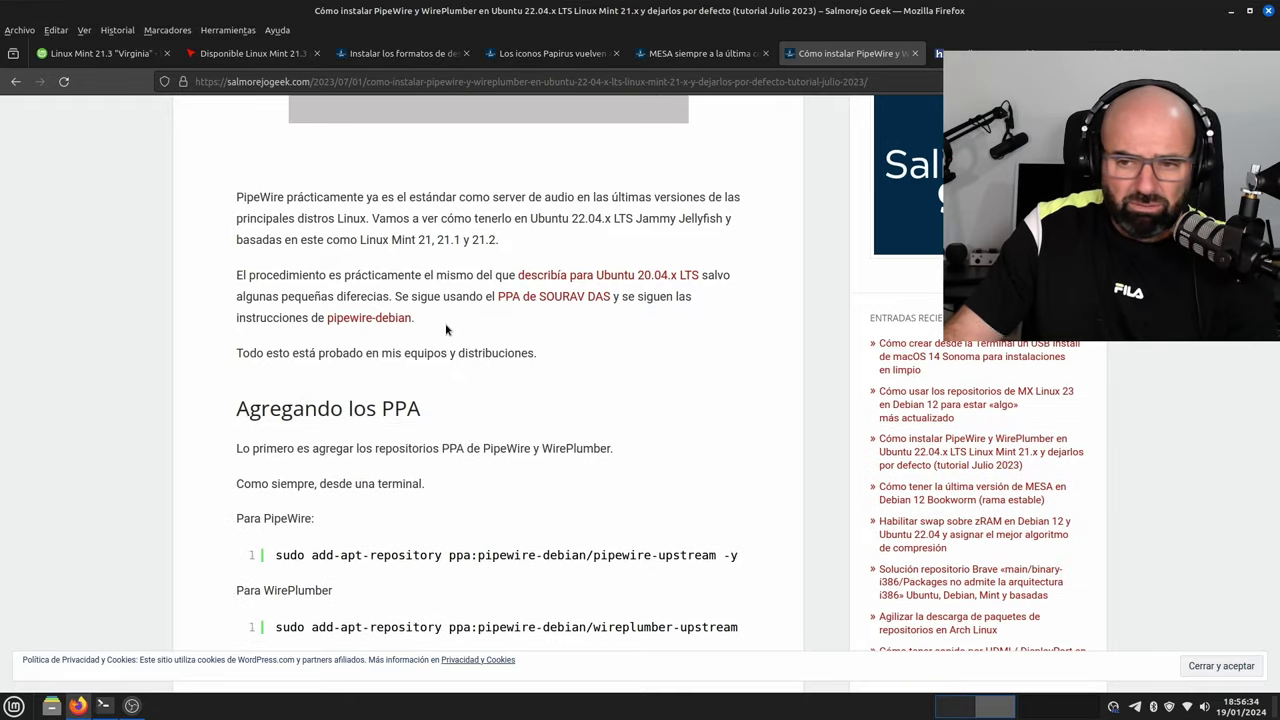
{"action": "scroll", "coordinate": [445, 323], "scroll_direction": "down", "scroll_amount": 3}
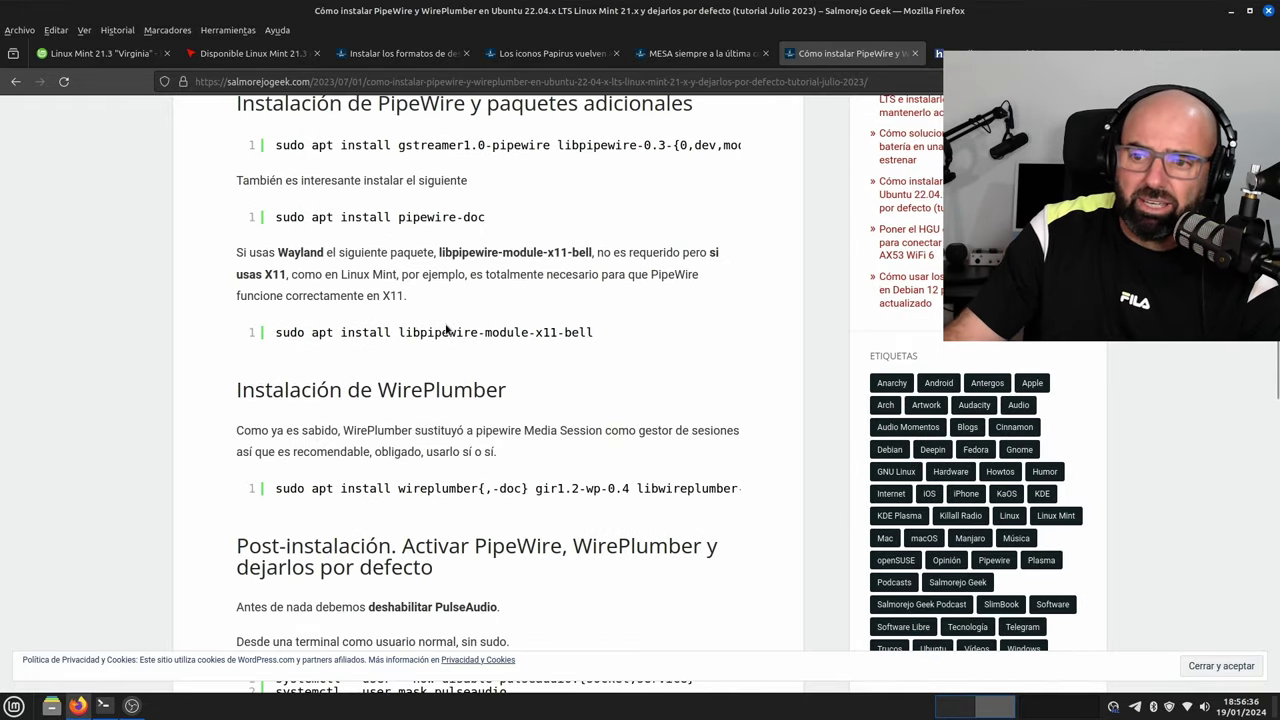
{"action": "scroll", "coordinate": [447, 330], "scroll_direction": "down", "scroll_amount": 3}
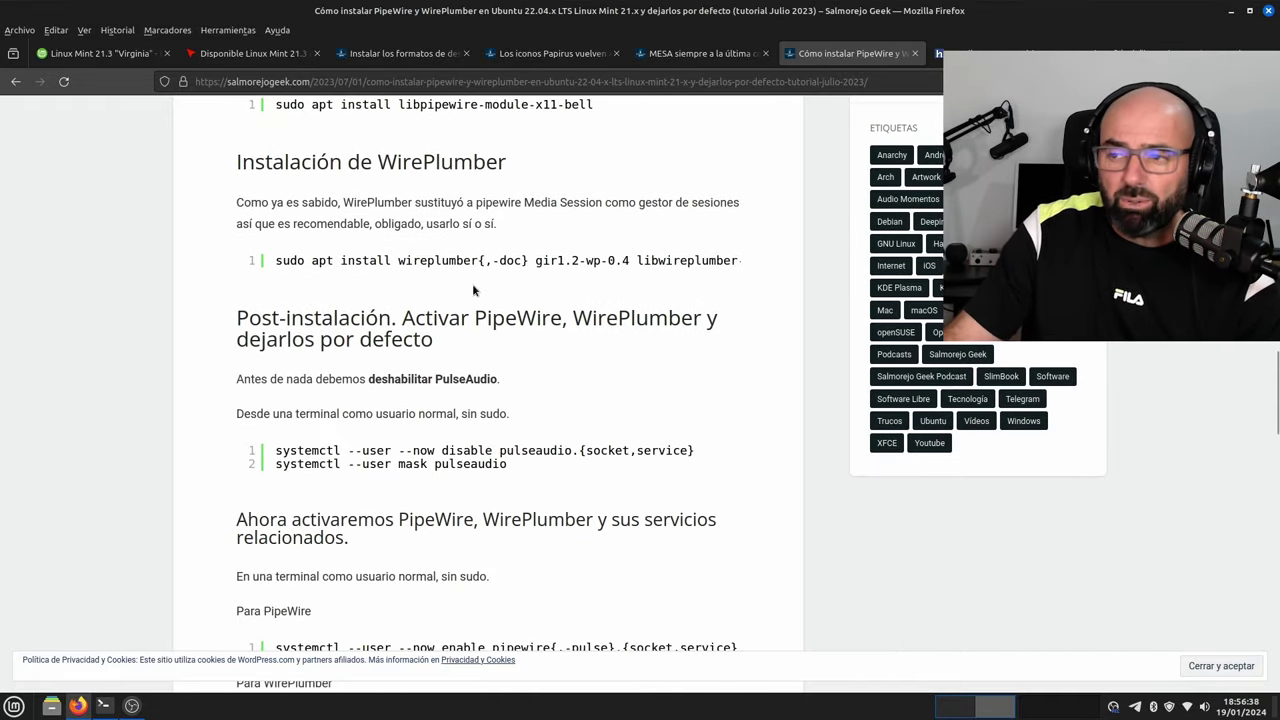
Step: Switch to the Synaptic package manager, authenticating with the account password, and filter its package list by "pipewire"
{"action": "left_click", "coordinate": [1233, 12]}
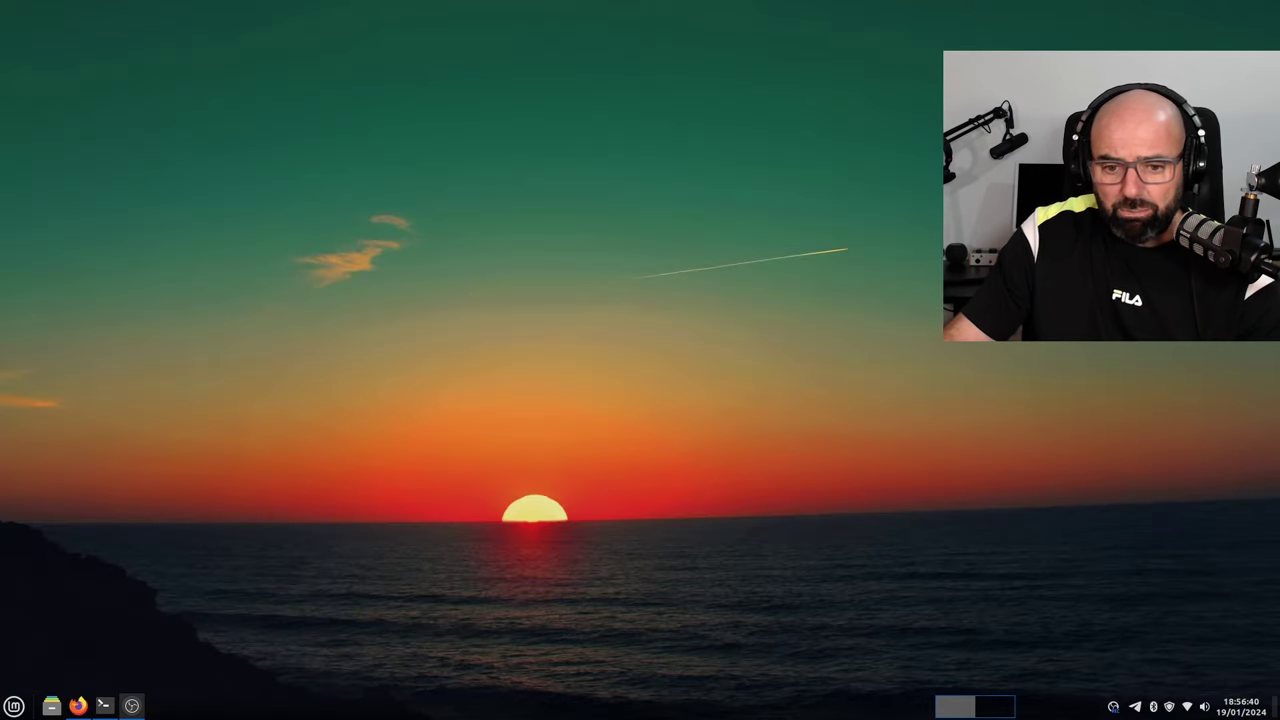
{"action": "left_click", "coordinate": [14, 706]}
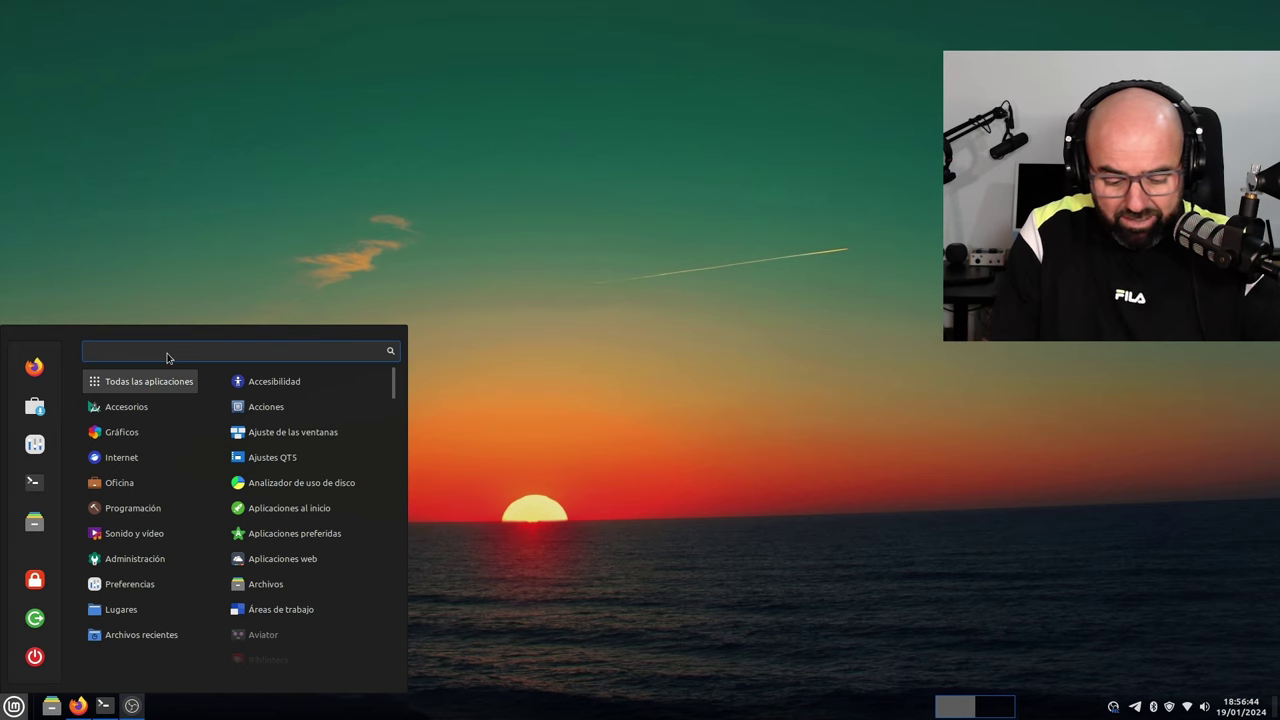
{"action": "type", "text": "sy"}
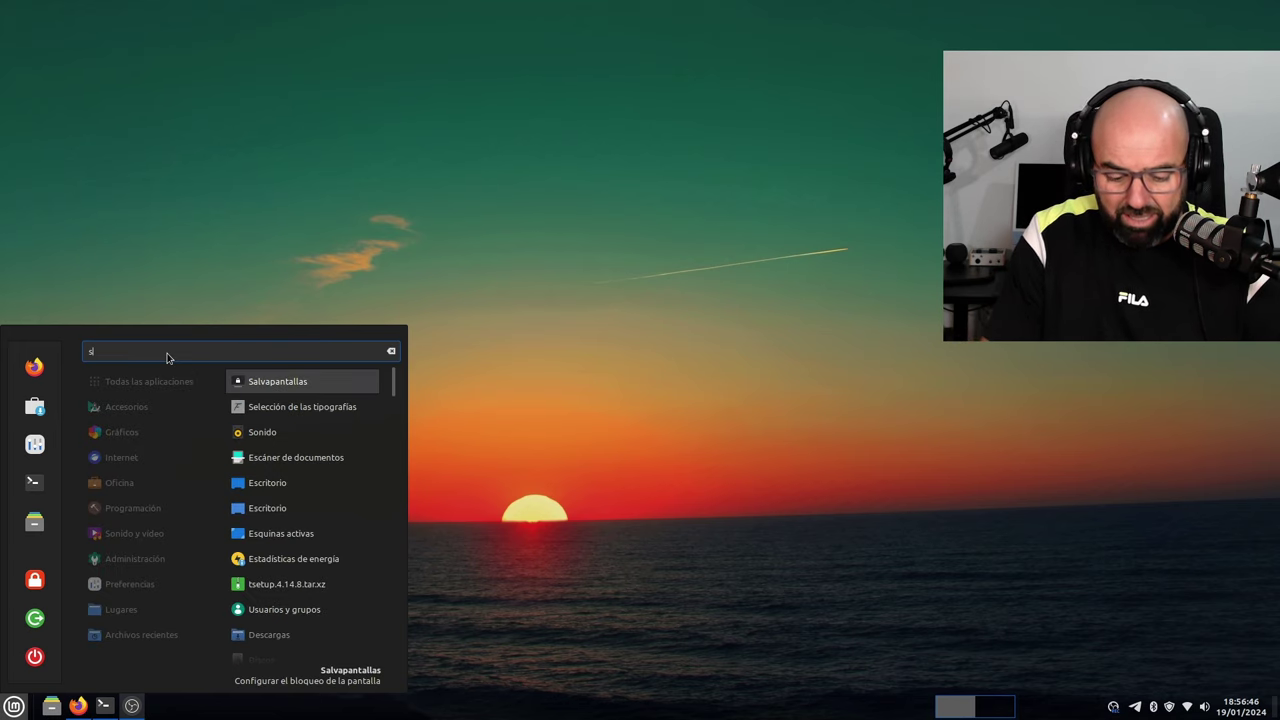
{"action": "left_click", "coordinate": [263, 430]}
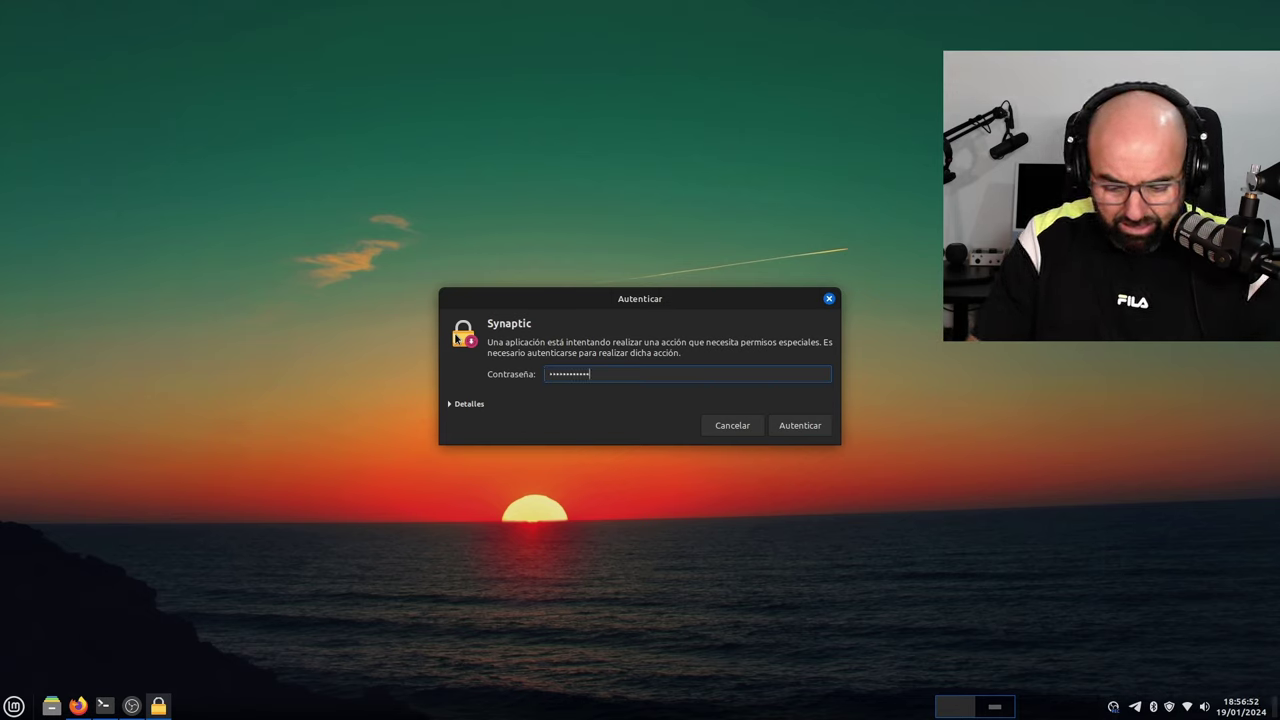
{"action": "key", "text": "Return"}
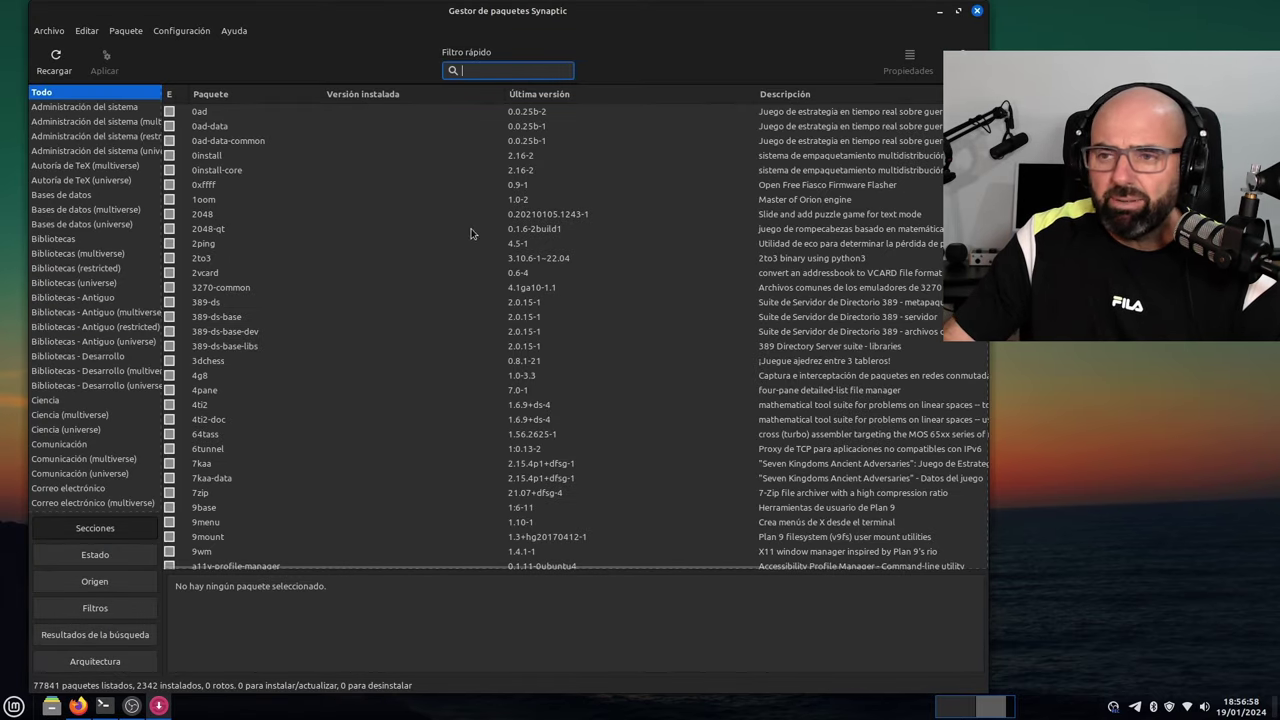
{"action": "type", "text": "pipewire"}
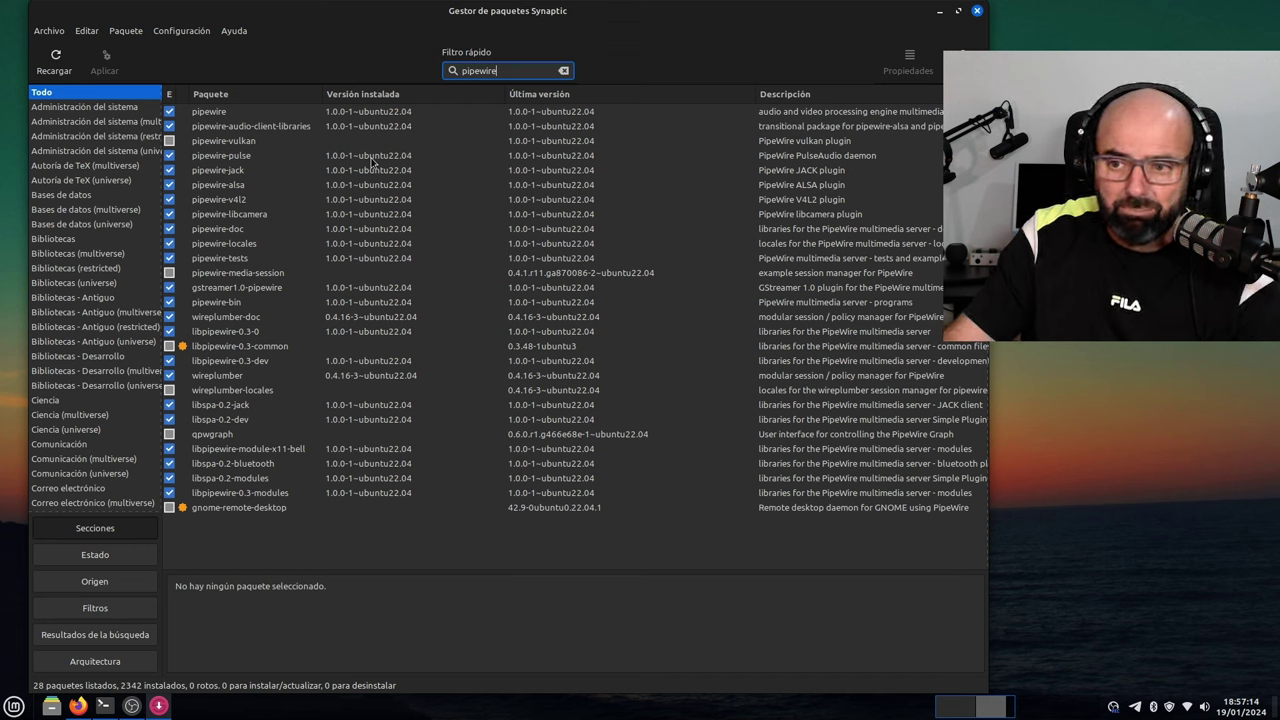
Step: Launch the Helvum PipeWire patchbay and maximize its window
{"action": "left_click", "coordinate": [14, 705]}
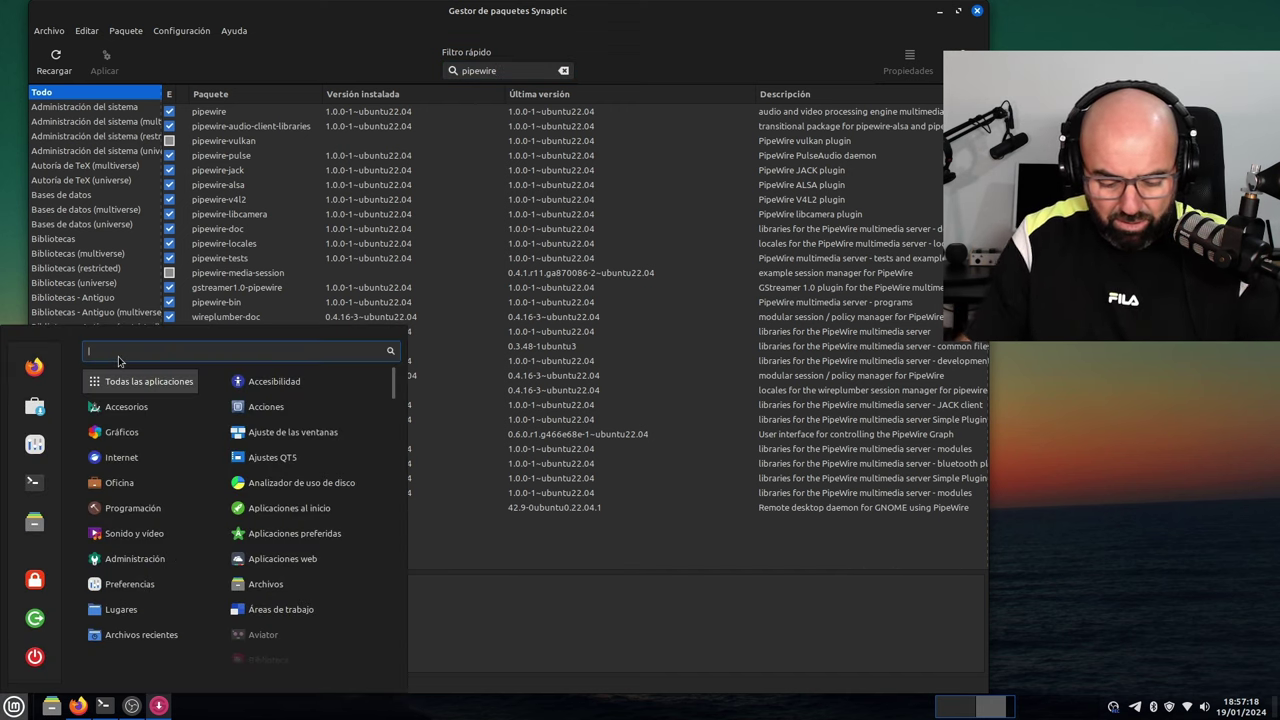
{"action": "type", "text": "hell"}
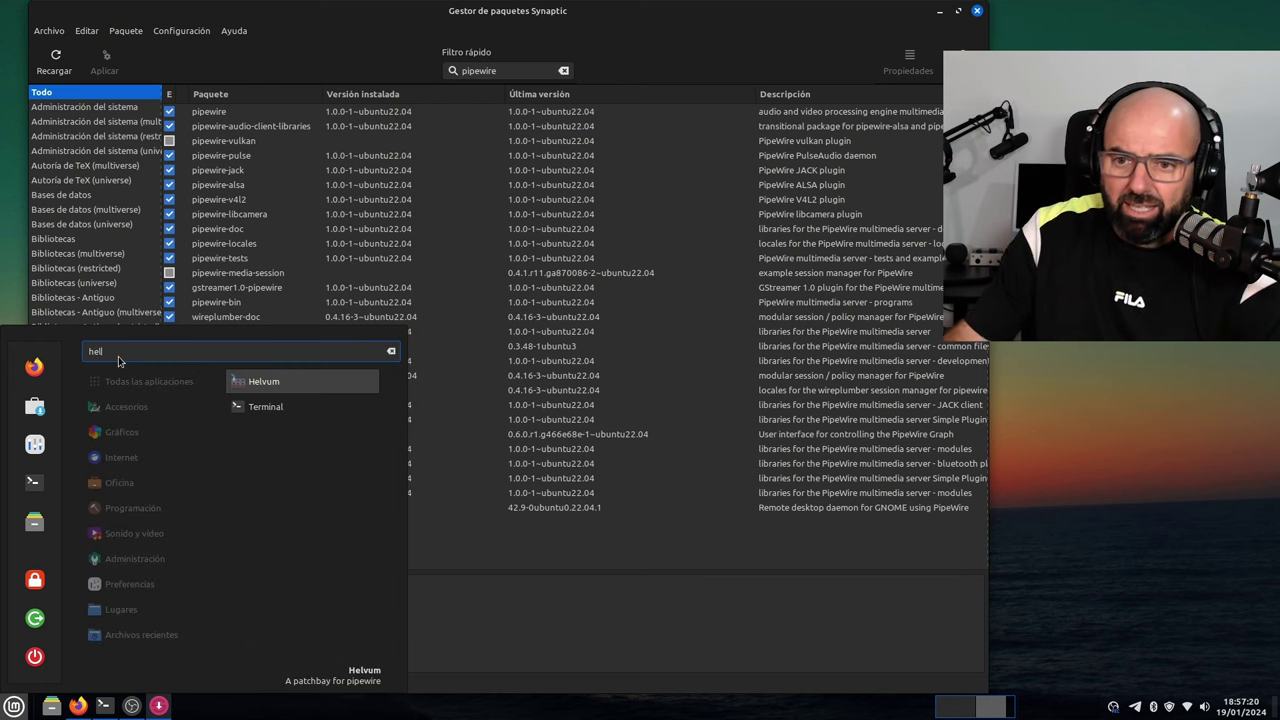
{"action": "key", "text": "BackSpace"}
{"action": "left_click", "coordinate": [241, 385]}
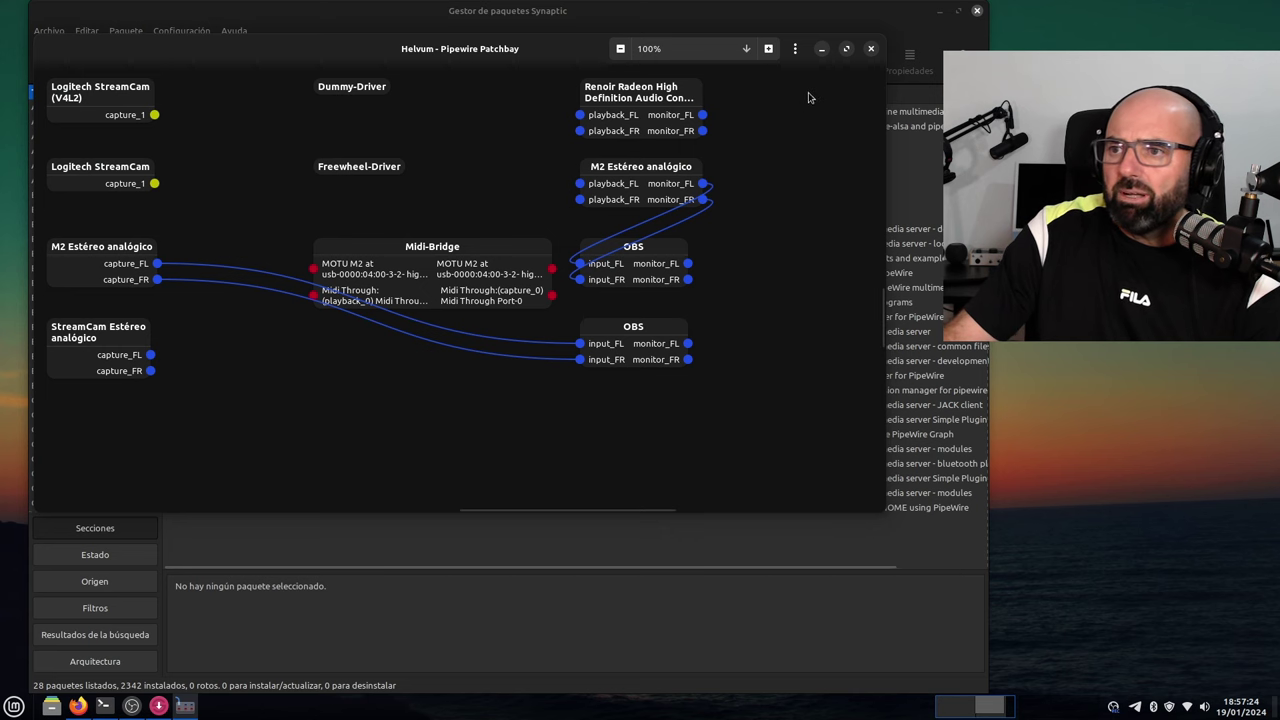
{"action": "left_click", "coordinate": [846, 48]}
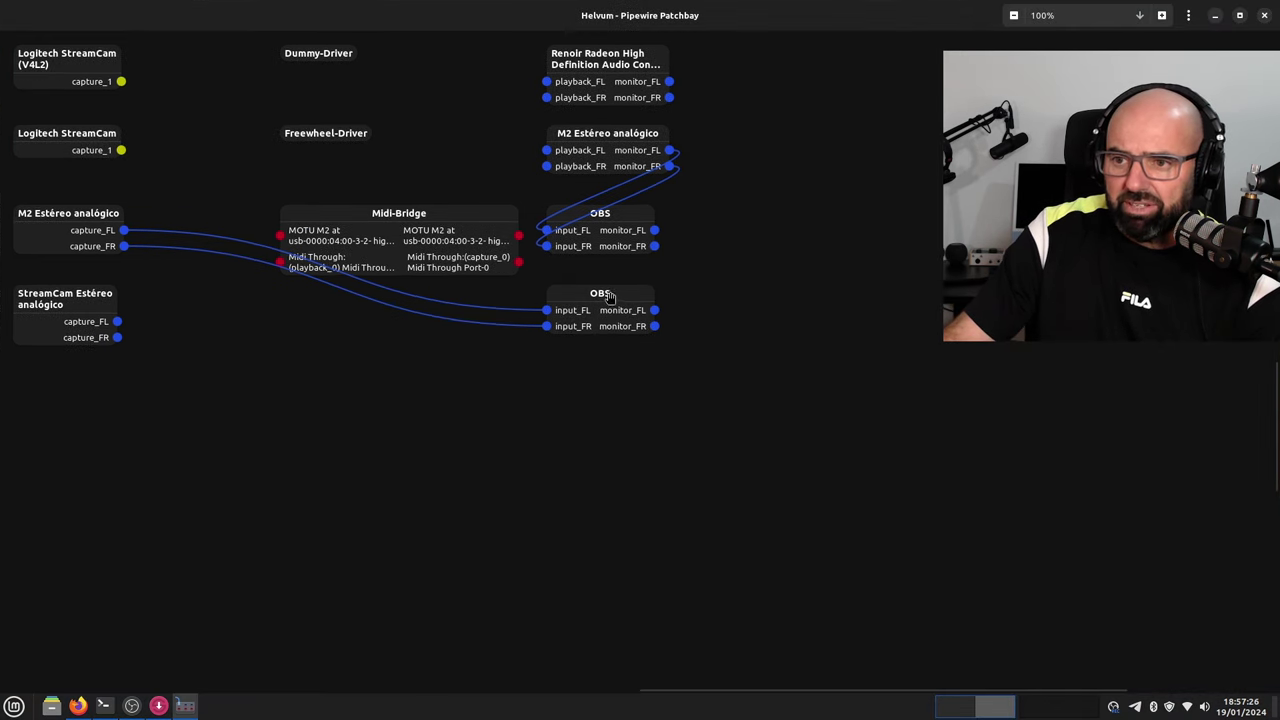
Step: Rearrange the two M2 Estéreo analógico nodes and two OBS nodes in the empty lower area so each connected pair is separated
{"action": "left_click_drag", "start_coordinate": [610, 298], "coordinate": [643, 443]}
{"action": "left_click_drag", "start_coordinate": [81, 213], "coordinate": [156, 533]}
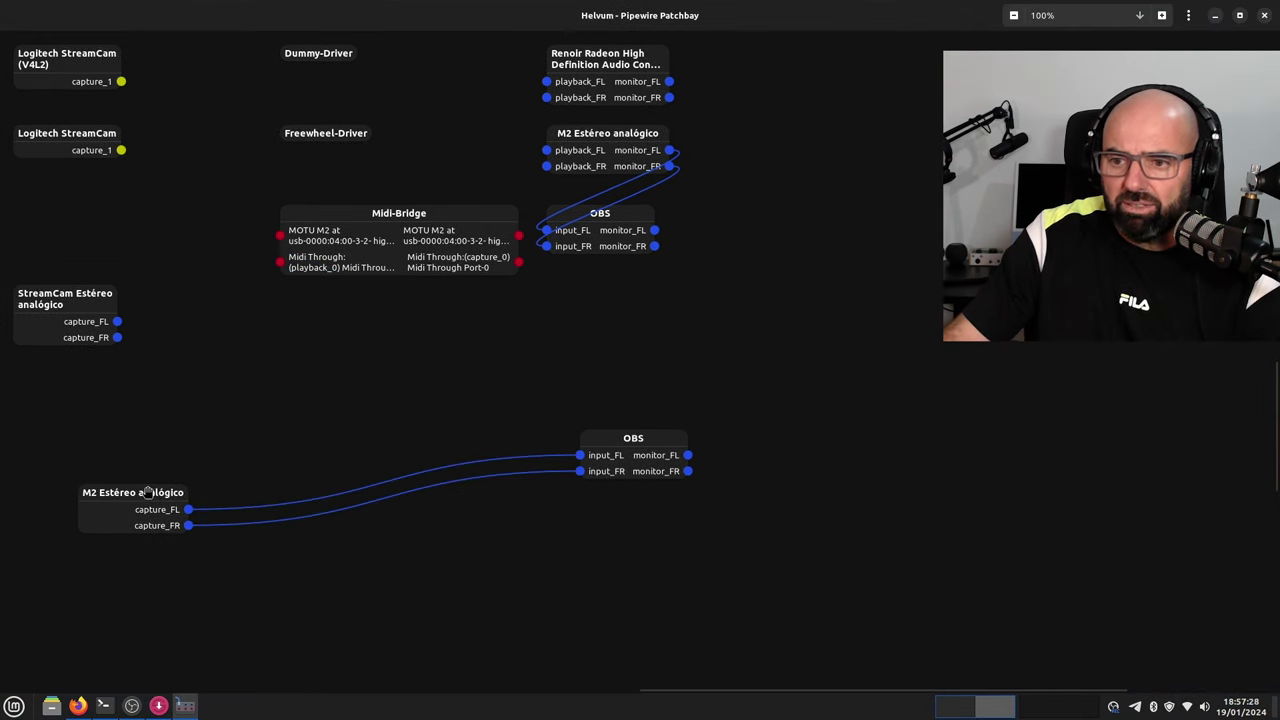
{"action": "left_click_drag", "start_coordinate": [622, 136], "coordinate": [169, 396]}
{"action": "left_click_drag", "start_coordinate": [617, 217], "coordinate": [610, 347]}
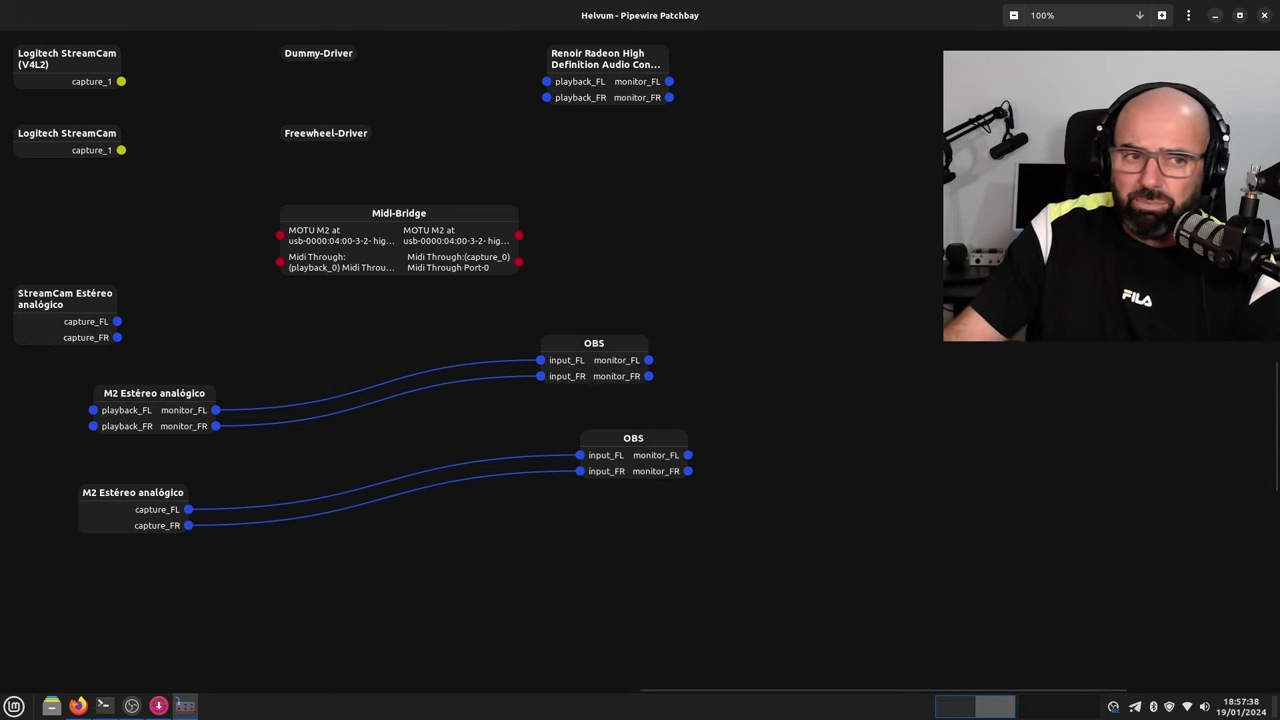
Step: Return to the Synaptic package manager and close it
{"action": "key", "text": "alt+Tab"}
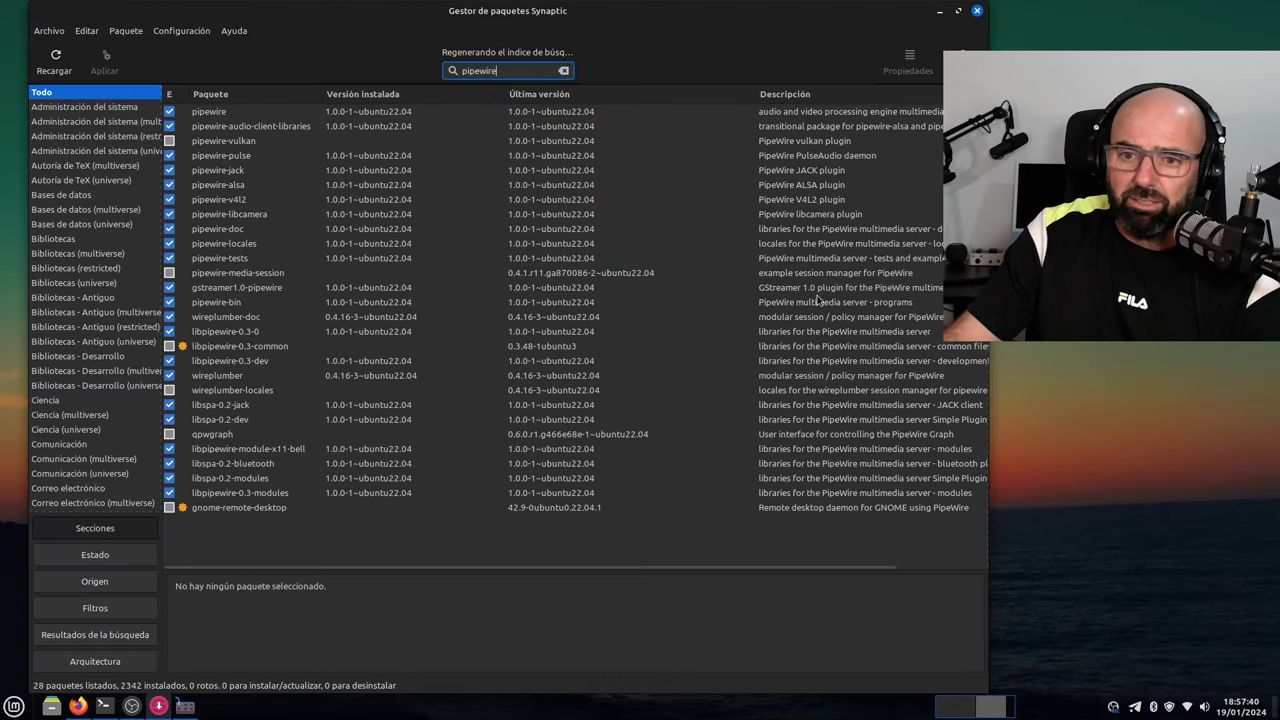
{"action": "left_click", "coordinate": [976, 12]}
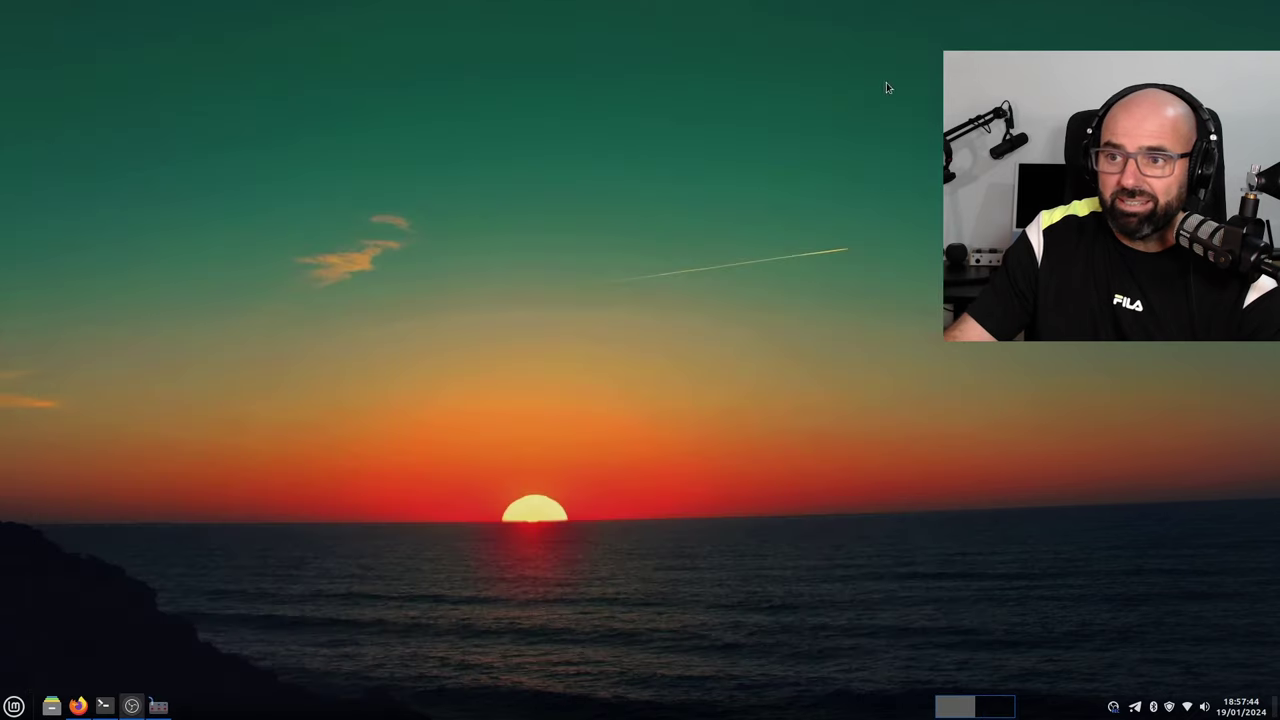
Step: Switch to Firefox, view the UbuntuHandbook article on installing kernel 6.6 in Ubuntu 22.04, and minimize the browser
{"action": "left_click", "coordinate": [78, 706]}
{"action": "scroll", "coordinate": [254, 363], "scroll_direction": "up", "scroll_amount": 10}
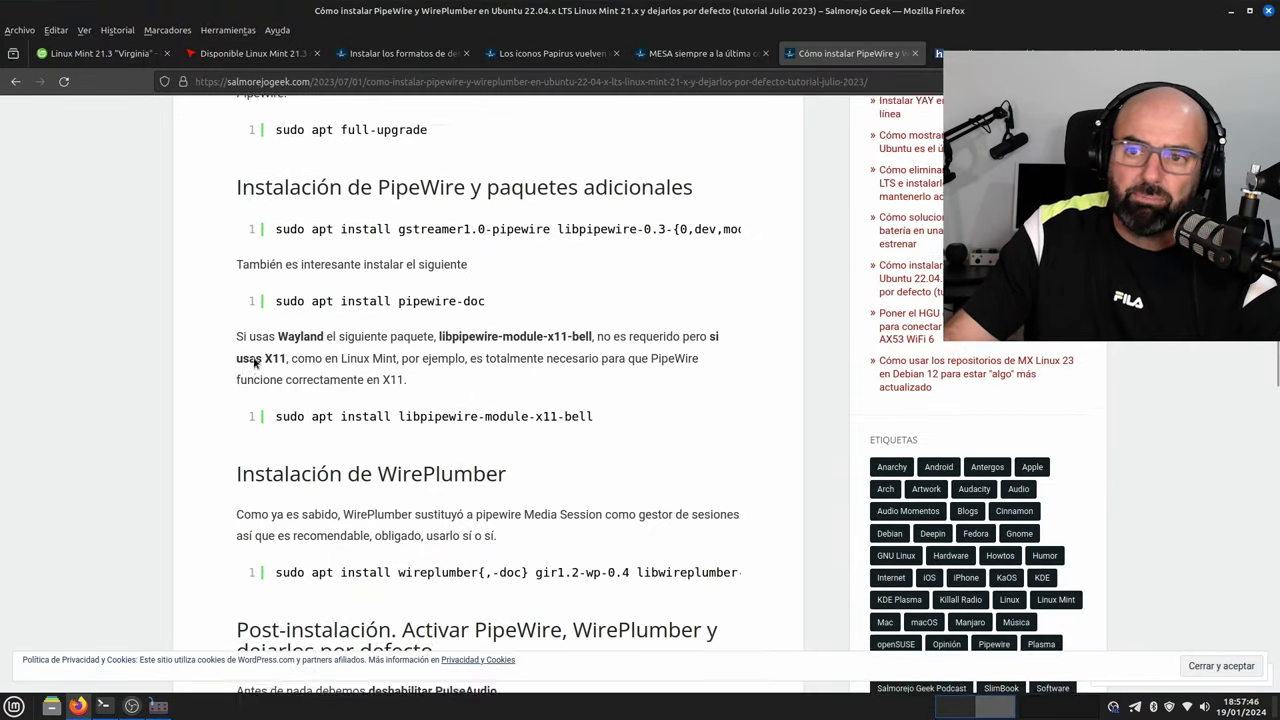
{"action": "scroll", "coordinate": [253, 356], "scroll_direction": "up", "scroll_amount": 5}
{"action": "scroll", "coordinate": [253, 356], "scroll_direction": "down", "scroll_amount": 2}
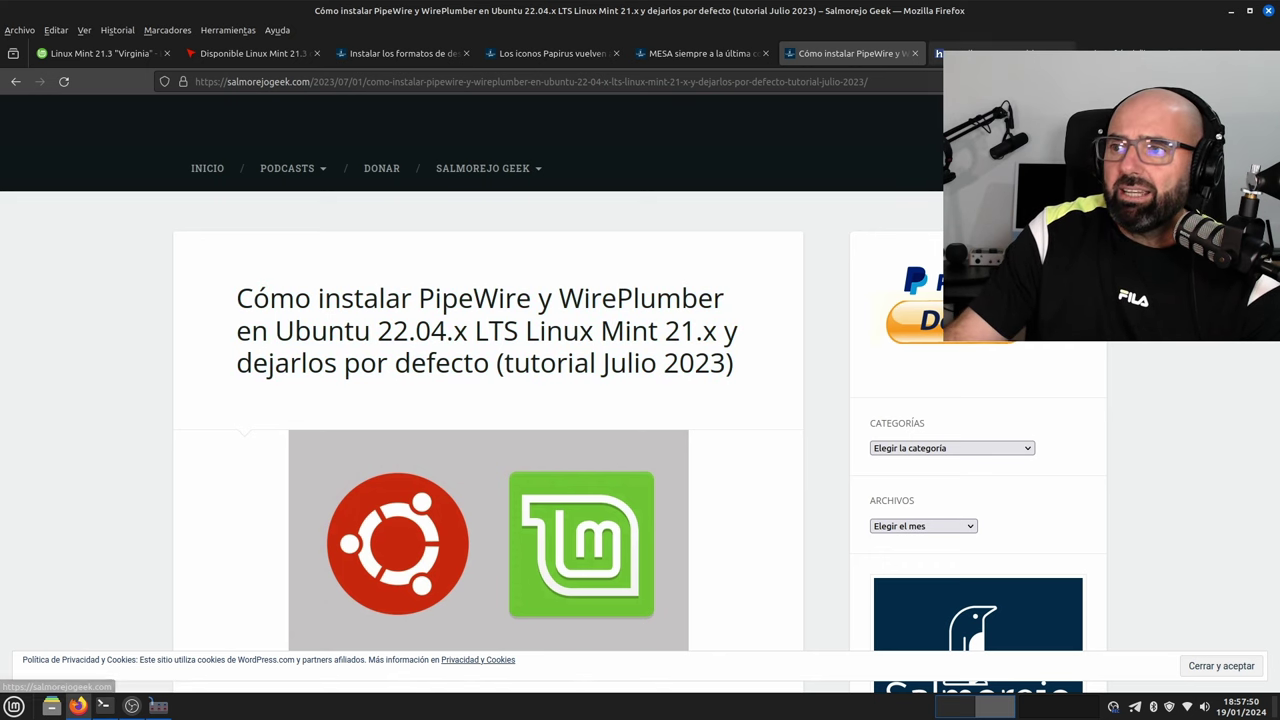
{"action": "left_click", "coordinate": [990, 53]}
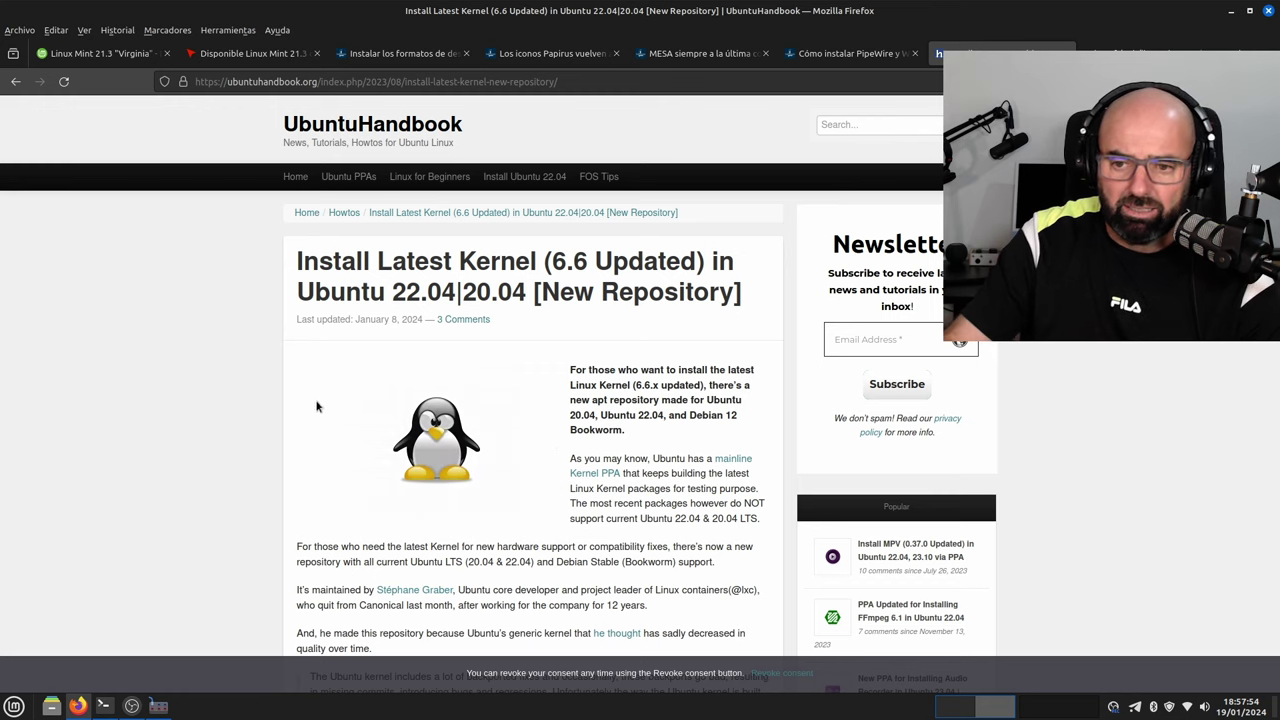
{"action": "left_click", "coordinate": [1232, 14]}
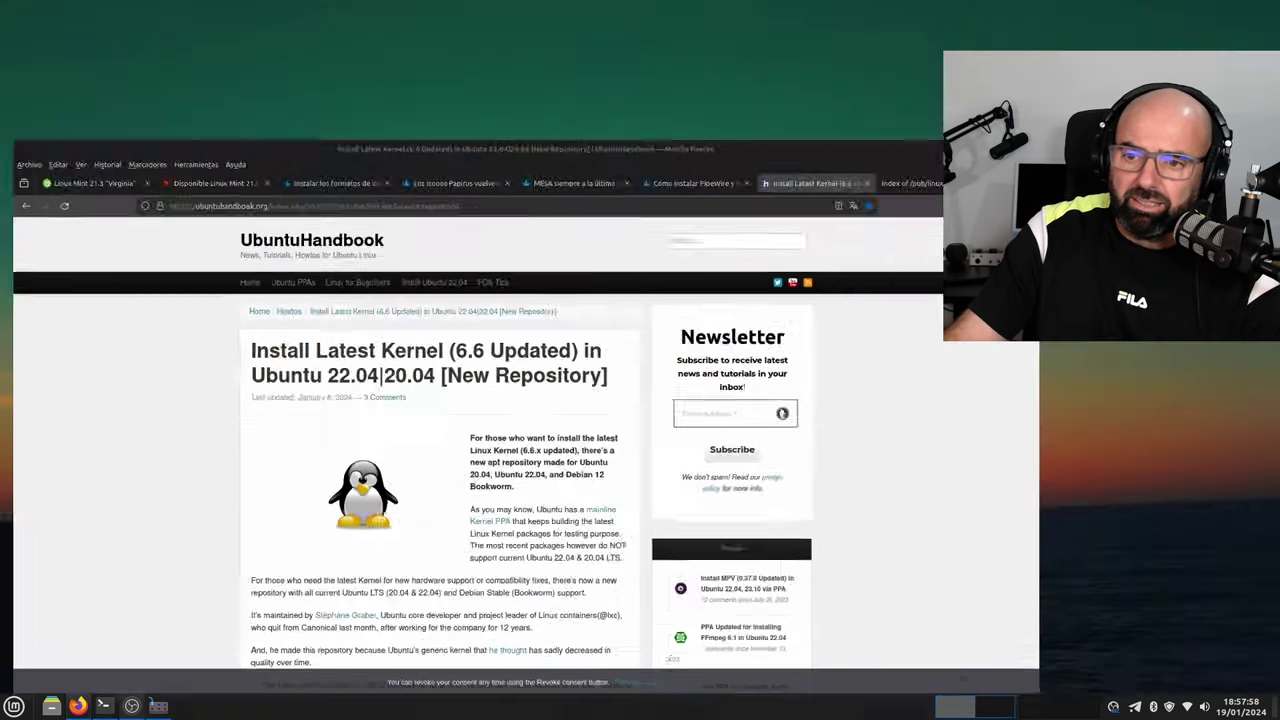
Step: Switch to the terminal, maximize its window, and list the installed Flatpak packages with "flatpak list"
{"action": "mouse_move", "coordinate": [105, 706]}
{"action": "left_click", "coordinate": [108, 684]}
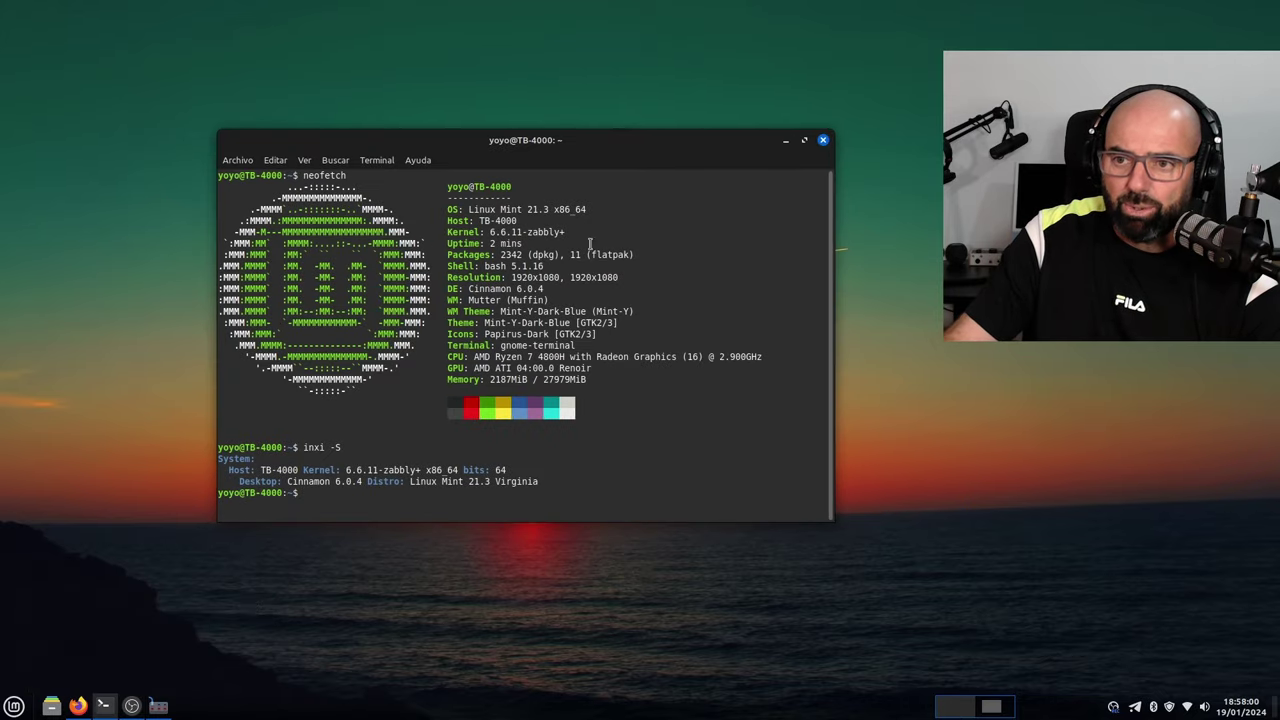
{"action": "left_click", "coordinate": [804, 140]}
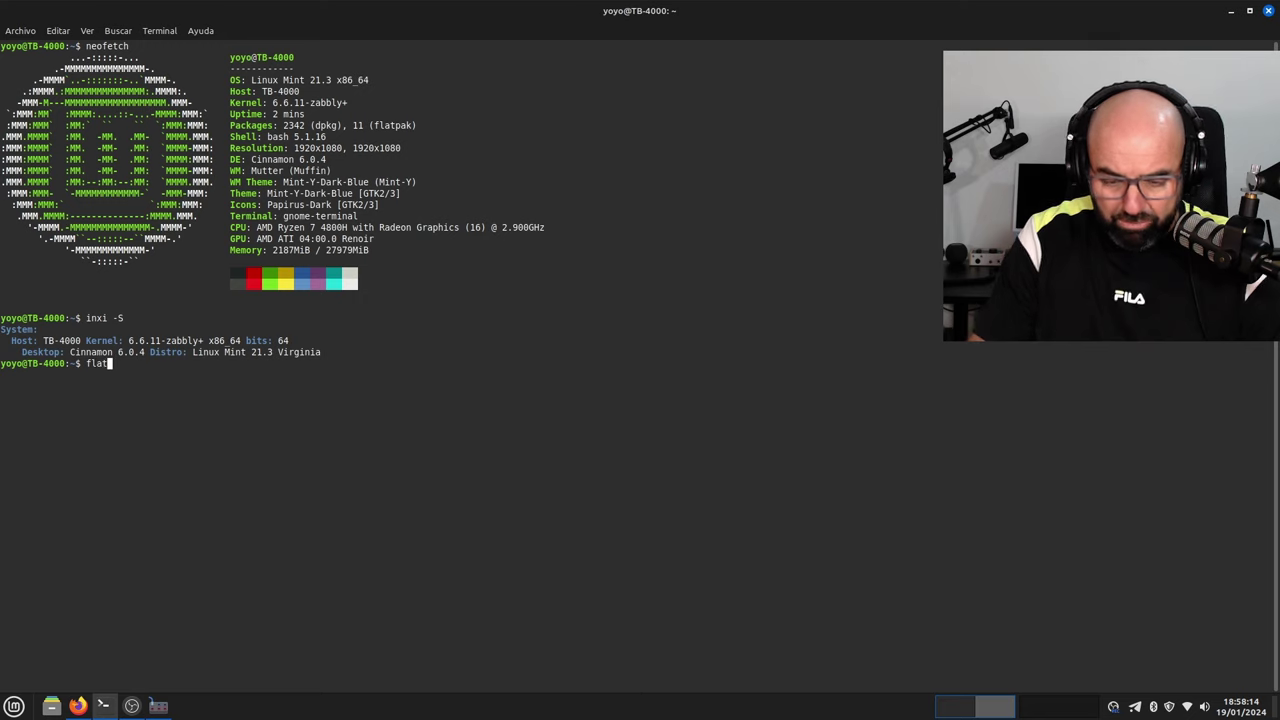
{"action": "type", "text": "pak"}
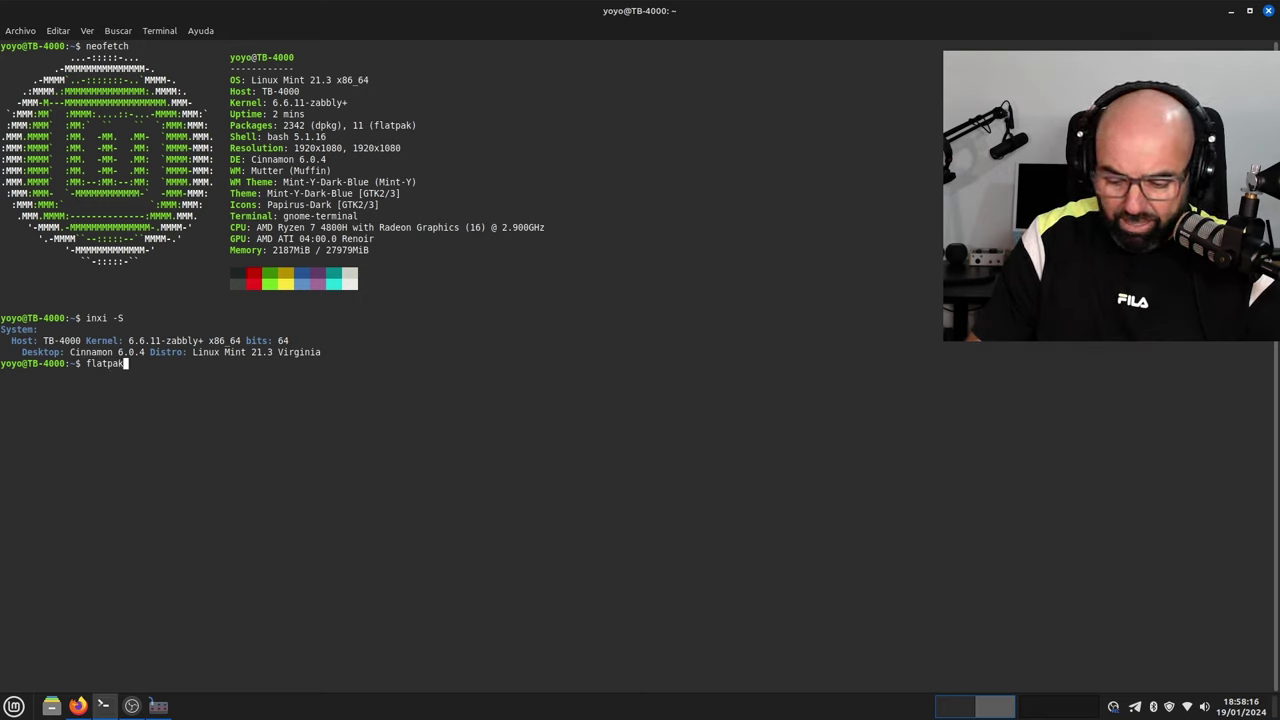
{"action": "type", "text": " list"}
{"action": "key", "text": "Return"}
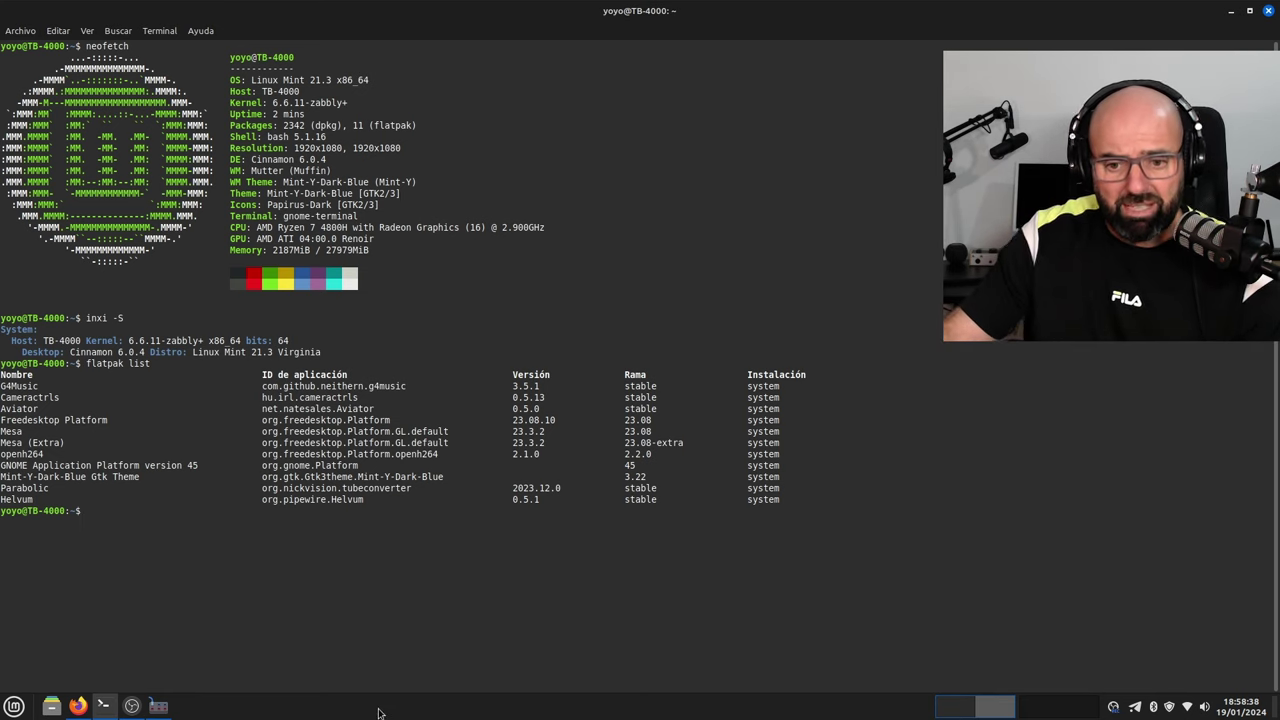
Step: Launch the Software Manager, minimize the terminal to view the featured apps and categories, and close the manager
{"action": "left_click", "coordinate": [14, 706]}
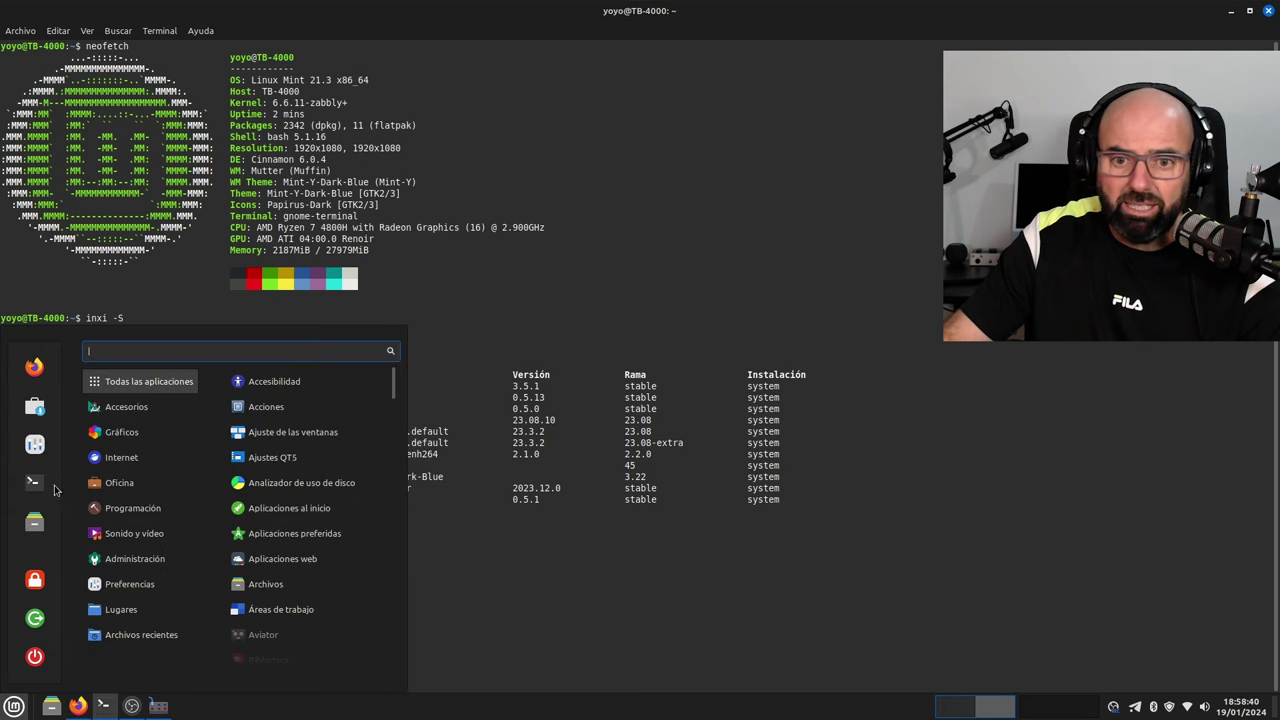
{"action": "left_click", "coordinate": [35, 410]}
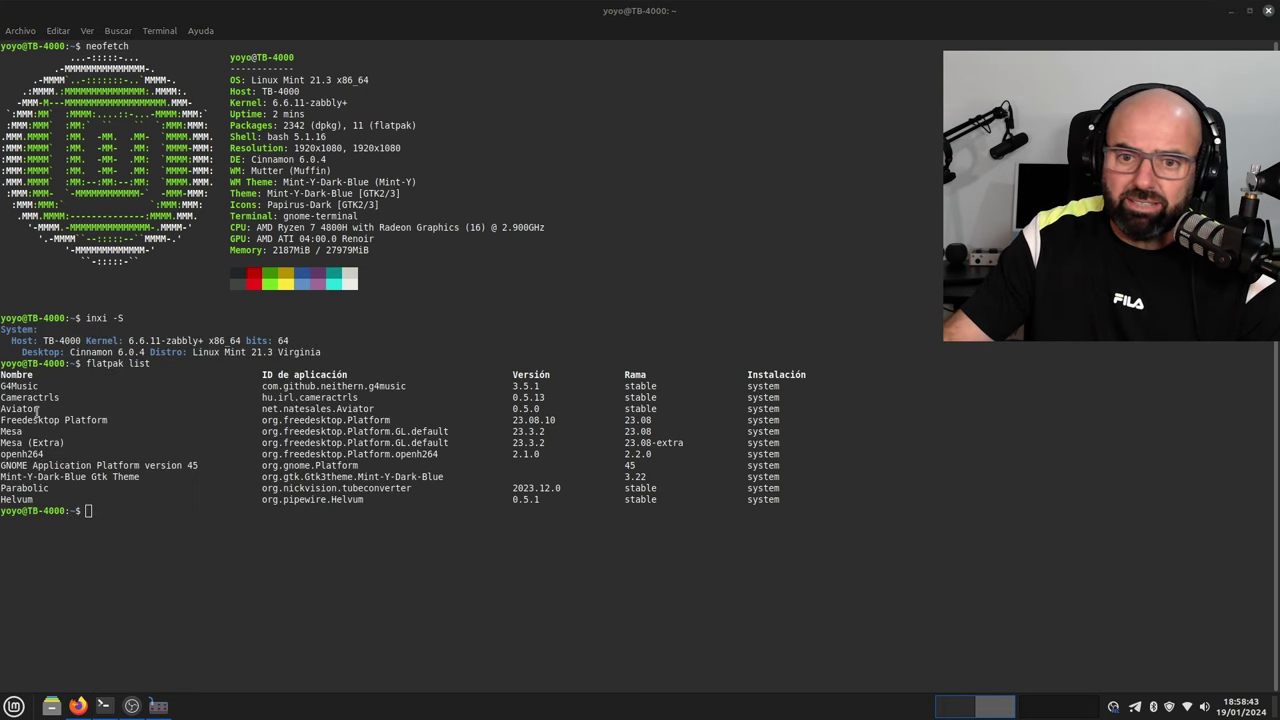
{"action": "left_click", "coordinate": [1233, 14]}
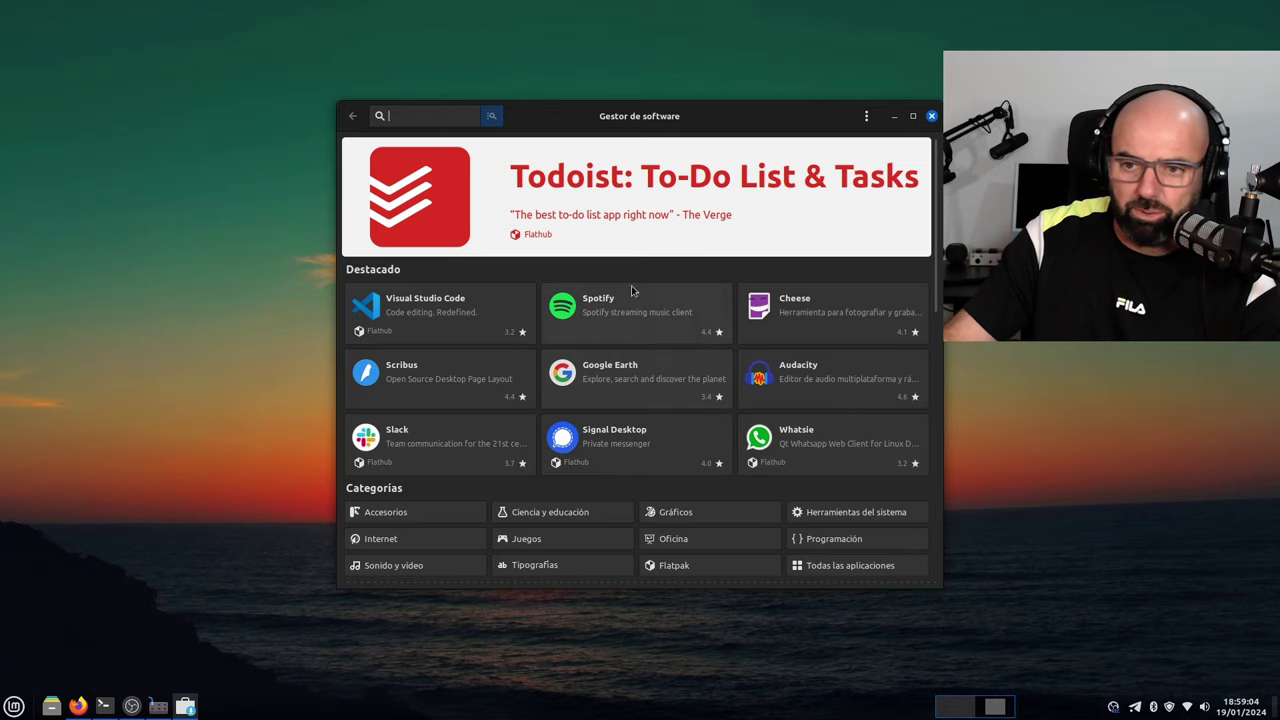
{"action": "left_click", "coordinate": [931, 116]}
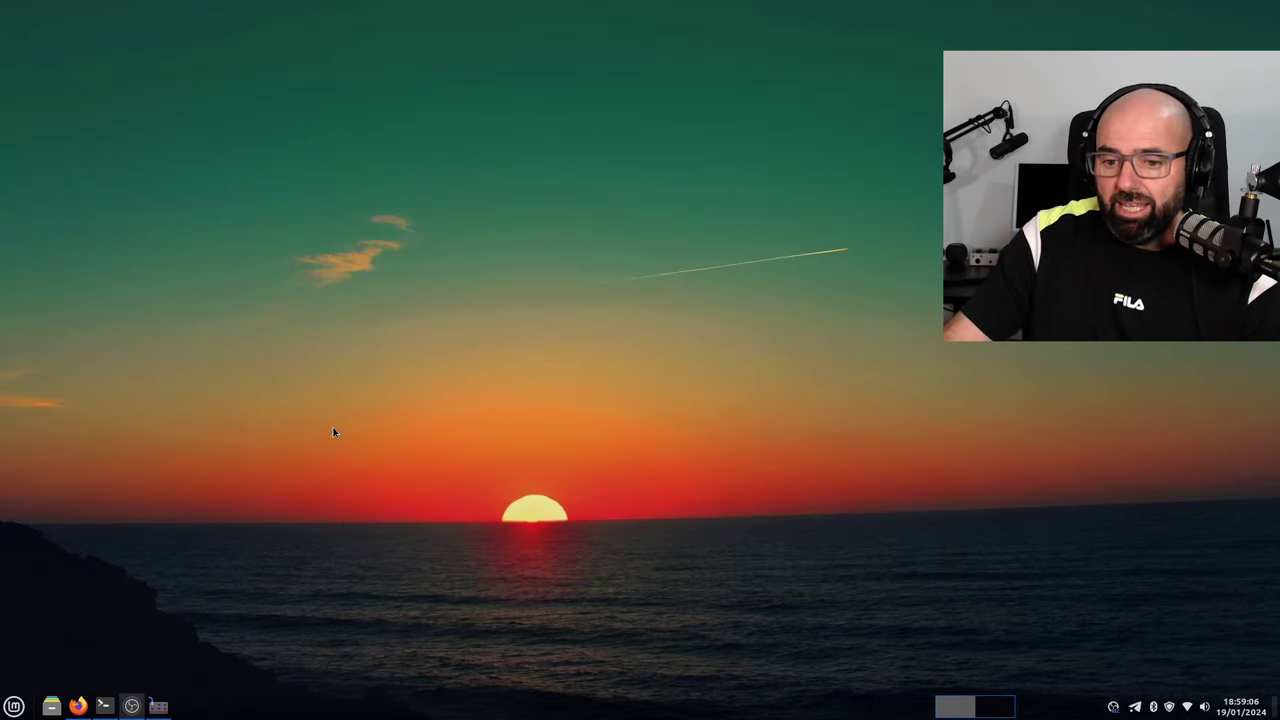
Step: Switch to Firefox and revisit the open tutorials on decompression formats, the Papirus icons PPA and the Kisak MESA PPA
{"action": "left_click", "coordinate": [78, 706]}
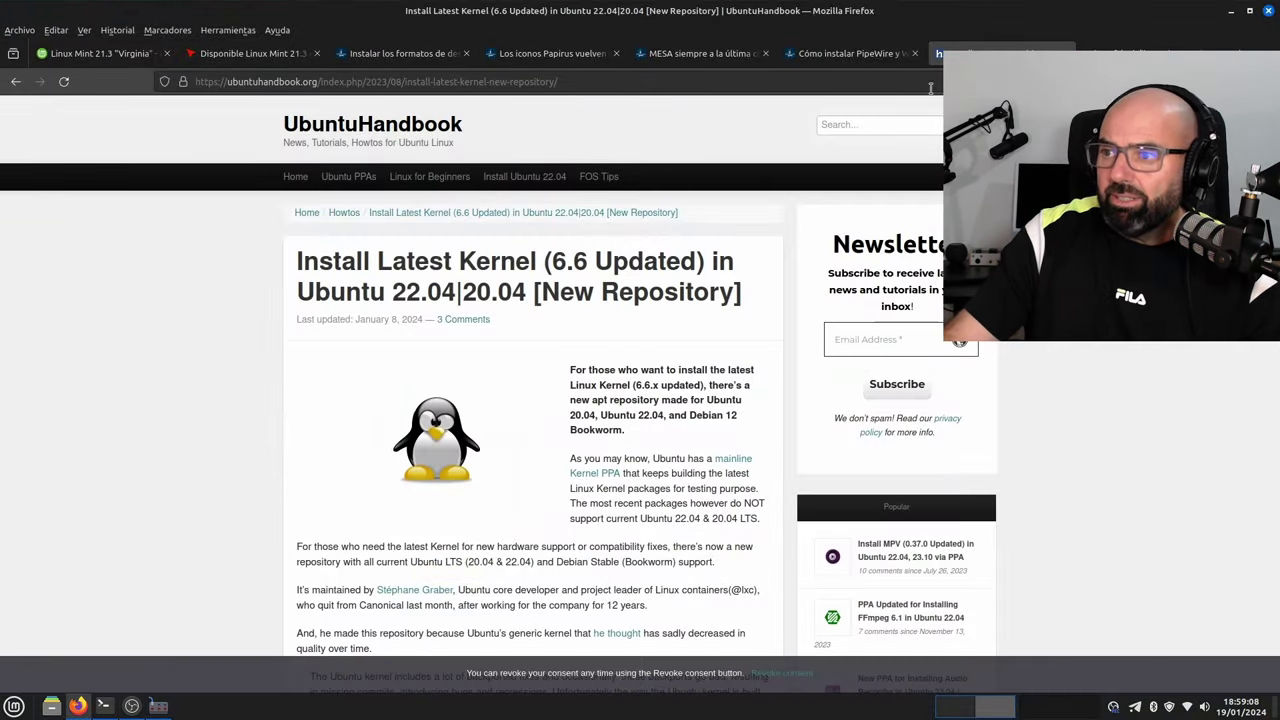
{"action": "key", "text": "ctrl+Tab"}
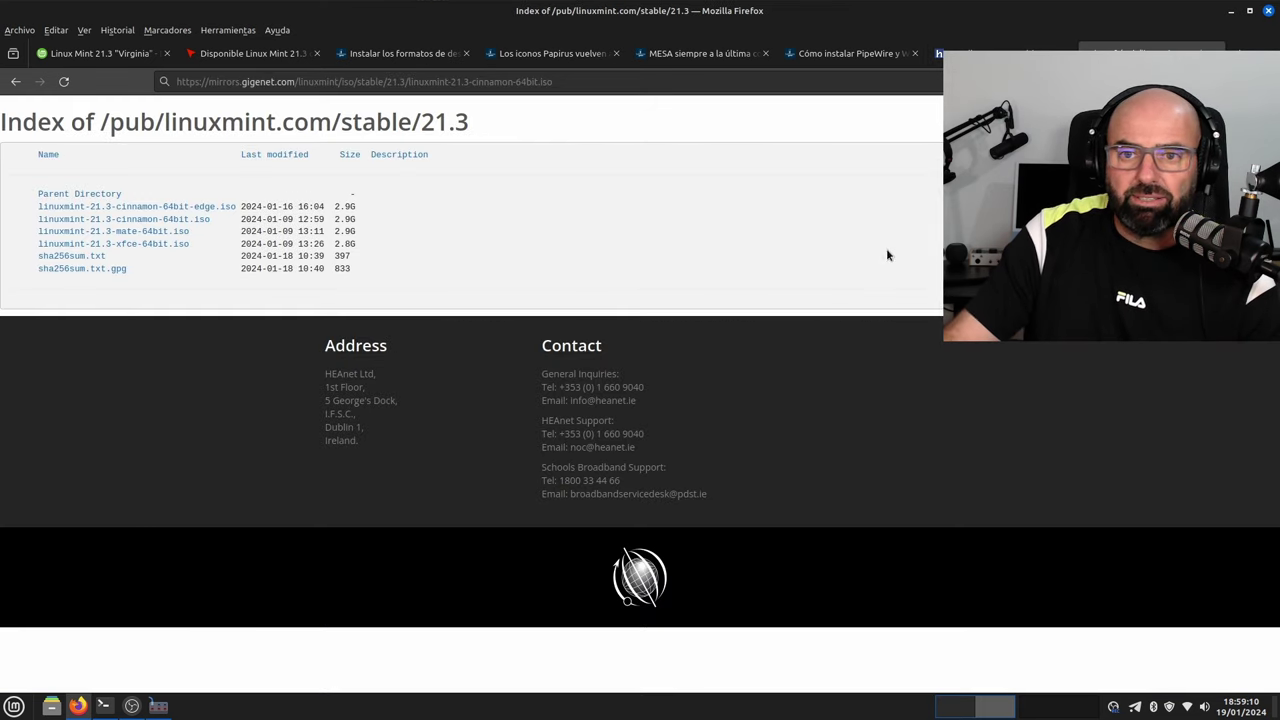
{"action": "left_click", "coordinate": [1000, 53]}
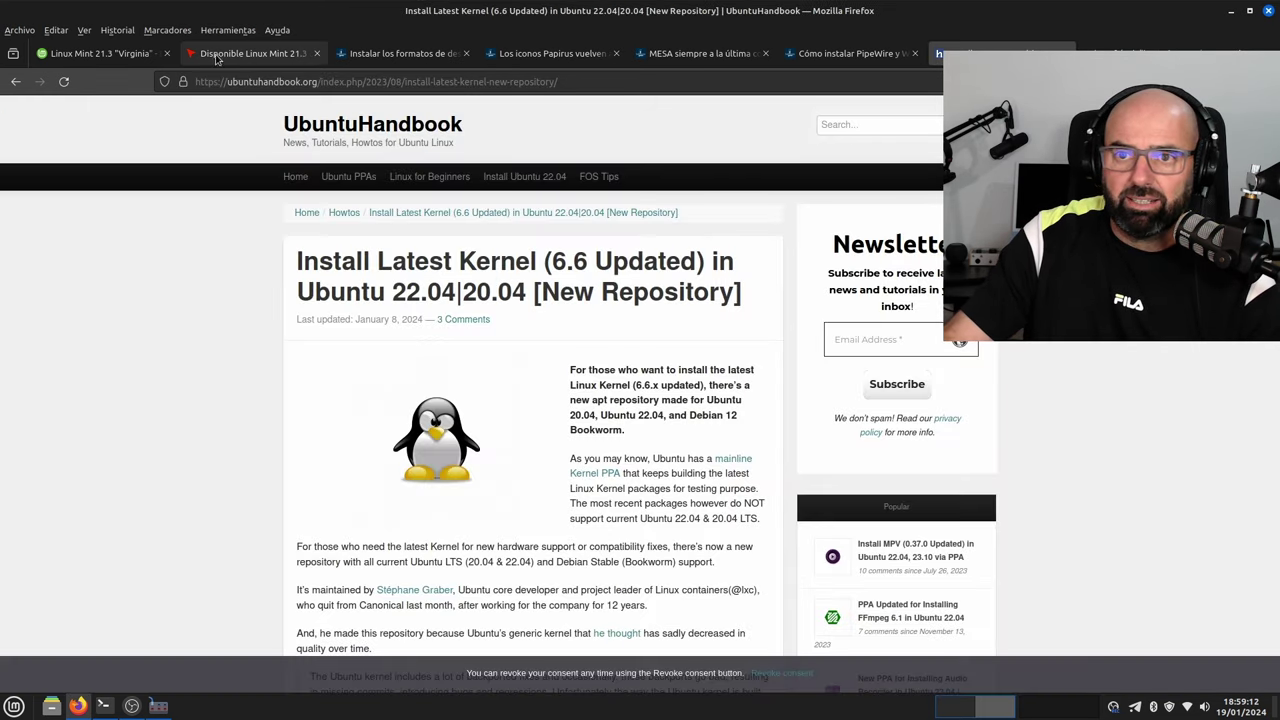
{"action": "left_click", "coordinate": [405, 56]}
{"action": "scroll", "coordinate": [530, 505], "scroll_direction": "down", "scroll_amount": 8}
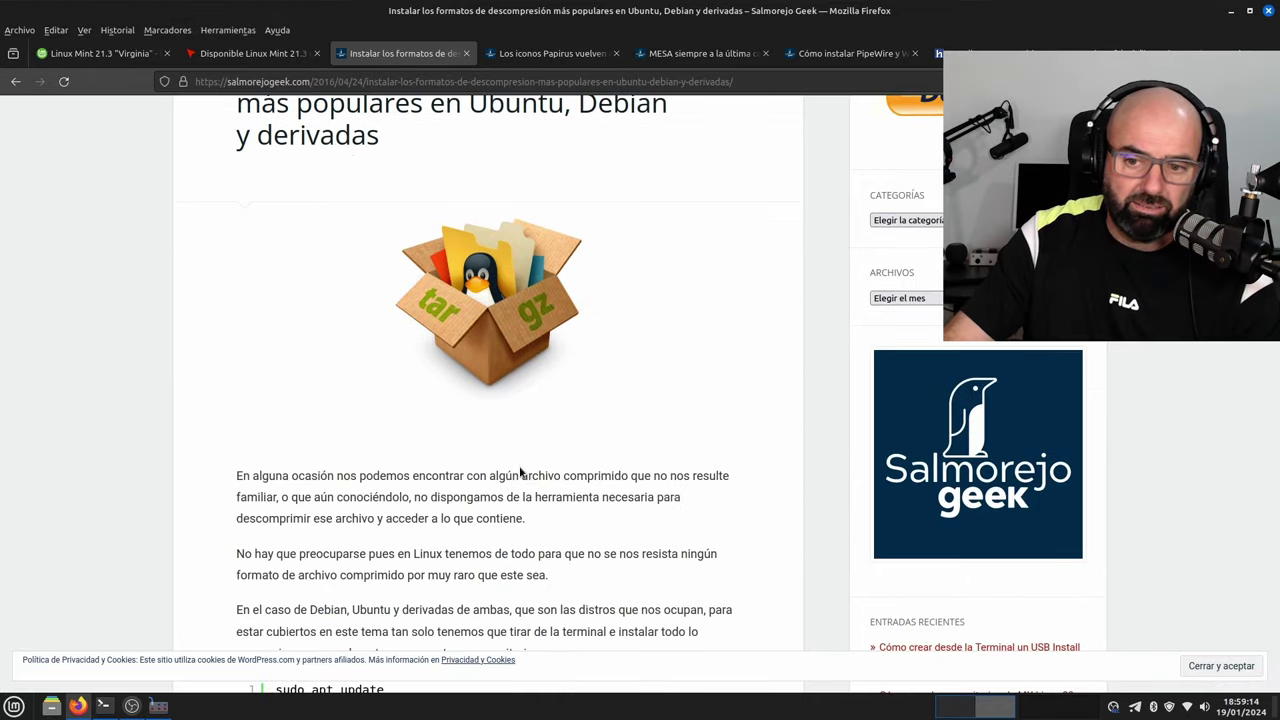
{"action": "scroll", "coordinate": [519, 471], "scroll_direction": "up", "scroll_amount": 4}
{"action": "left_click", "coordinate": [519, 55]}
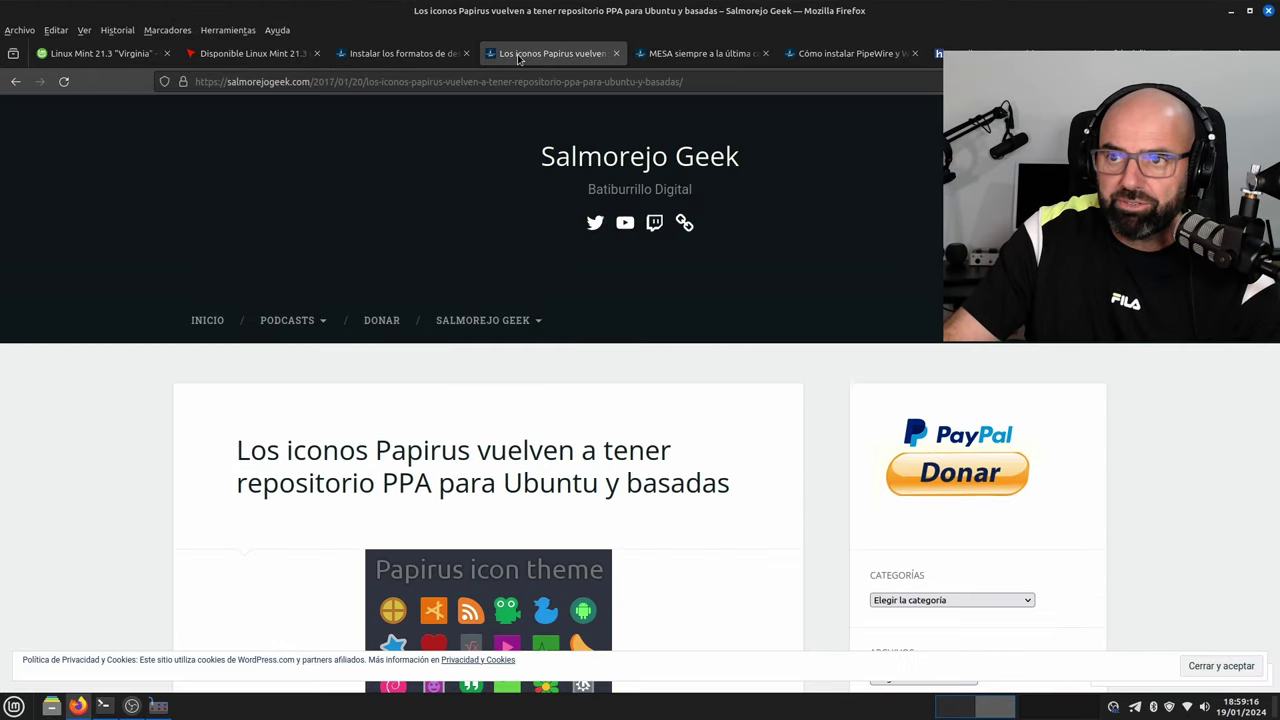
{"action": "left_click", "coordinate": [702, 54]}
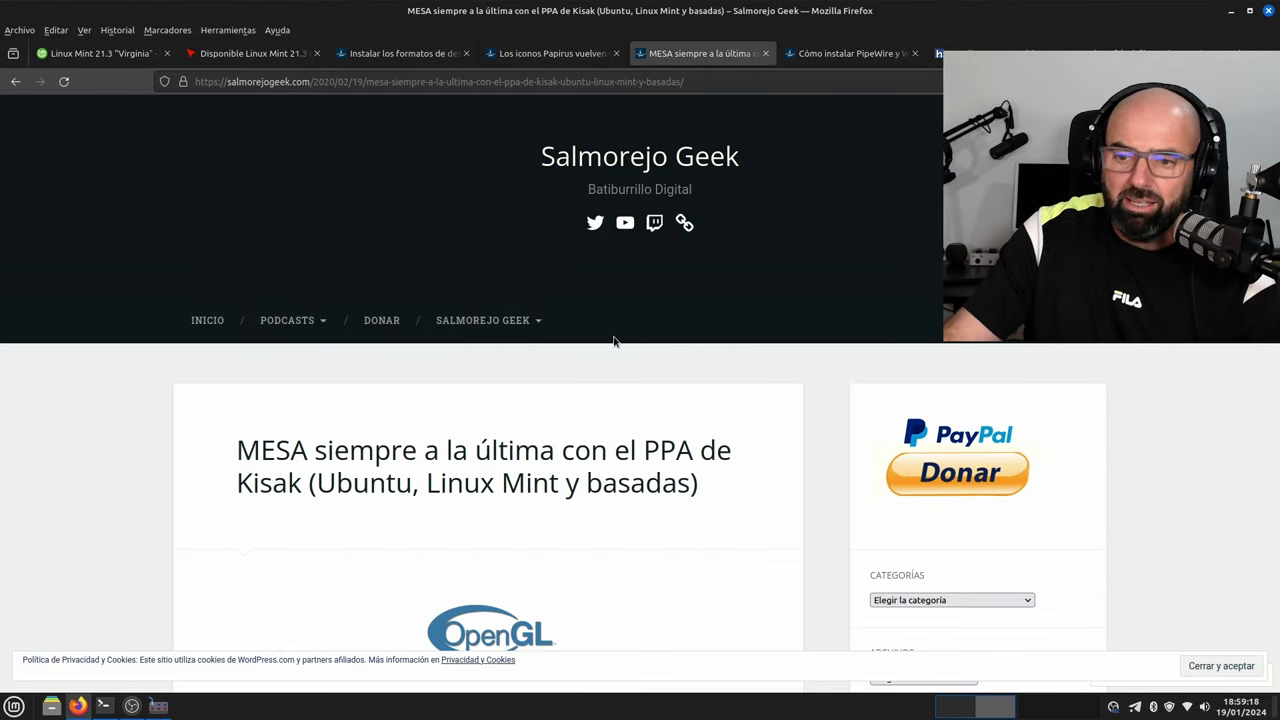
{"action": "scroll", "coordinate": [588, 458], "scroll_direction": "down", "scroll_amount": 2}
Step: Revisit the PipeWire and WirePlumber tutorial and the UbuntuHandbook kernel 6.6 article, and minimize the browser
{"action": "left_click", "coordinate": [829, 56]}
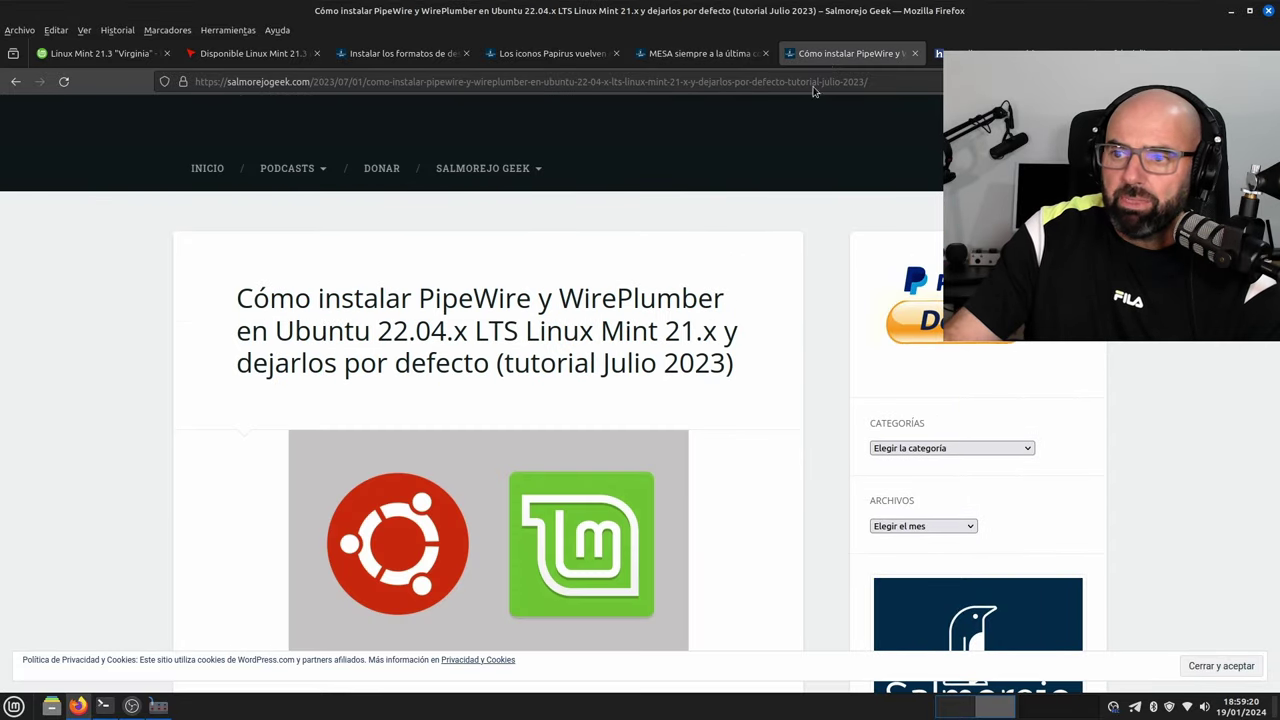
{"action": "scroll", "coordinate": [627, 409], "scroll_direction": "down", "scroll_amount": 3}
{"action": "scroll", "coordinate": [590, 490], "scroll_direction": "down", "scroll_amount": 5}
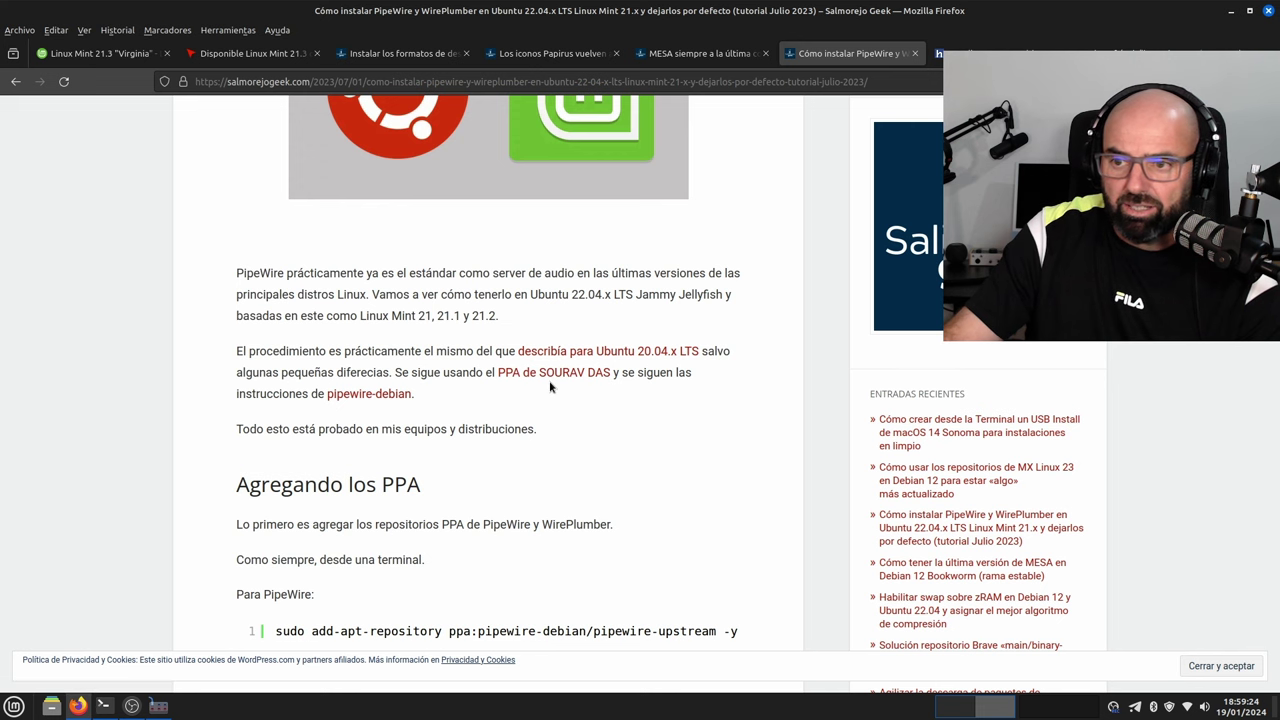
{"action": "left_click", "coordinate": [990, 53]}
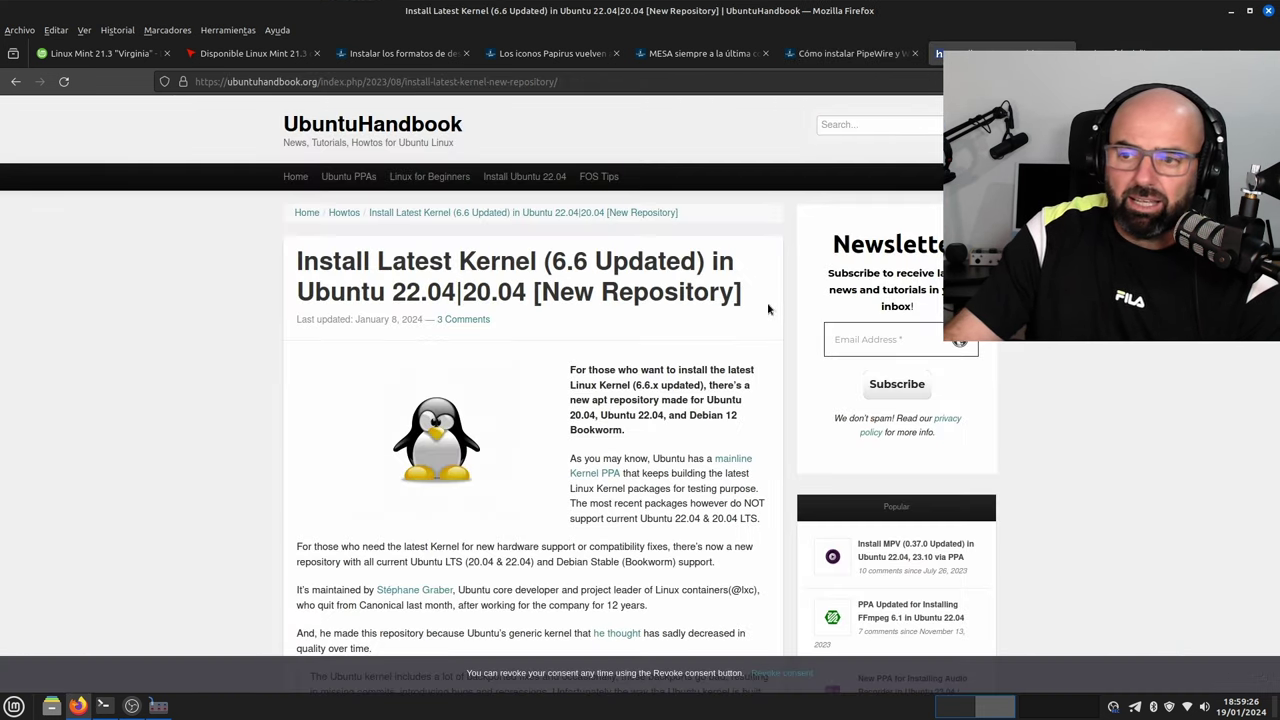
{"action": "scroll", "coordinate": [309, 457], "scroll_direction": "down", "scroll_amount": 3}
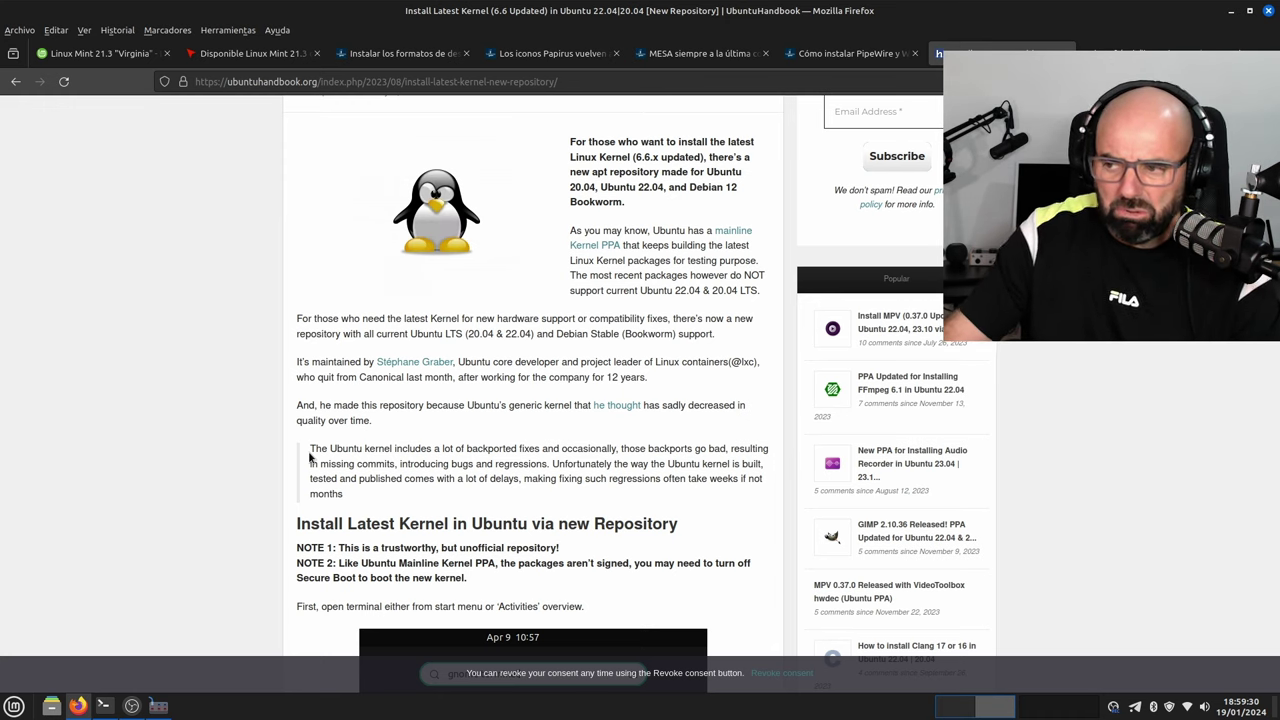
{"action": "left_click", "coordinate": [1230, 10]}
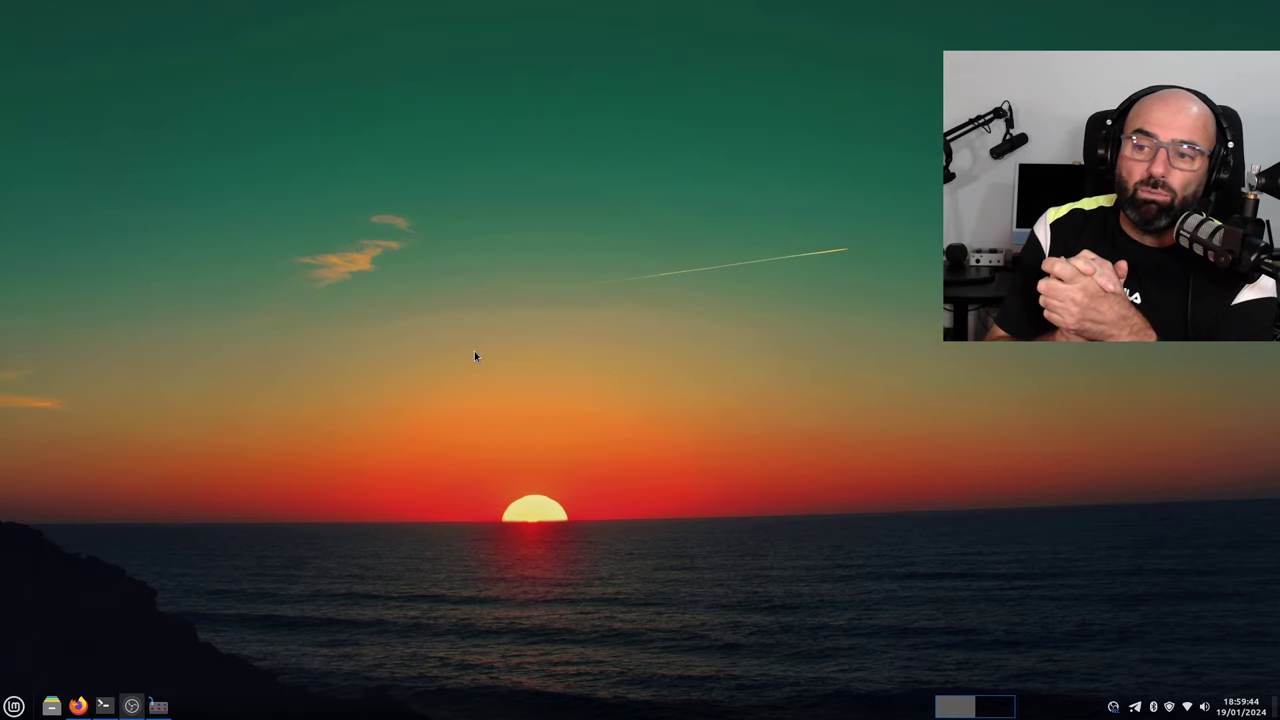
Step: Find and launch the GParted partition editor, authenticating with the account password
{"action": "left_click", "coordinate": [14, 706]}
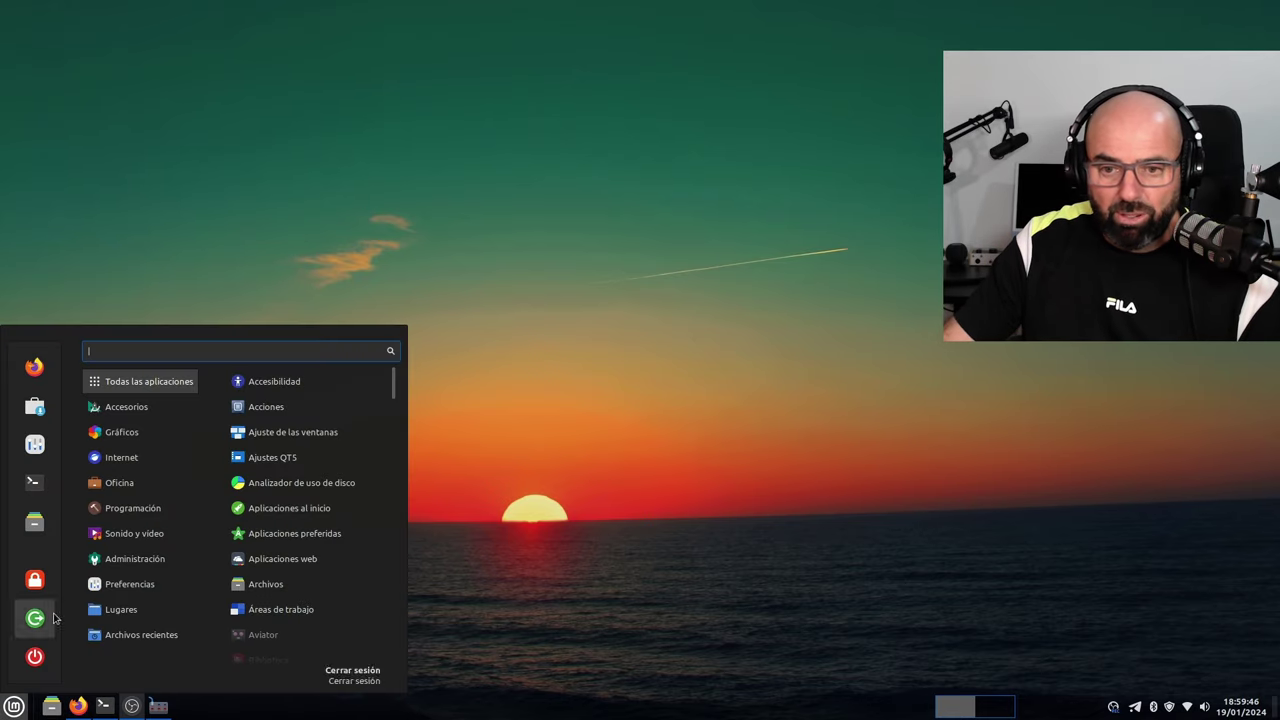
{"action": "type", "text": "gpa"}
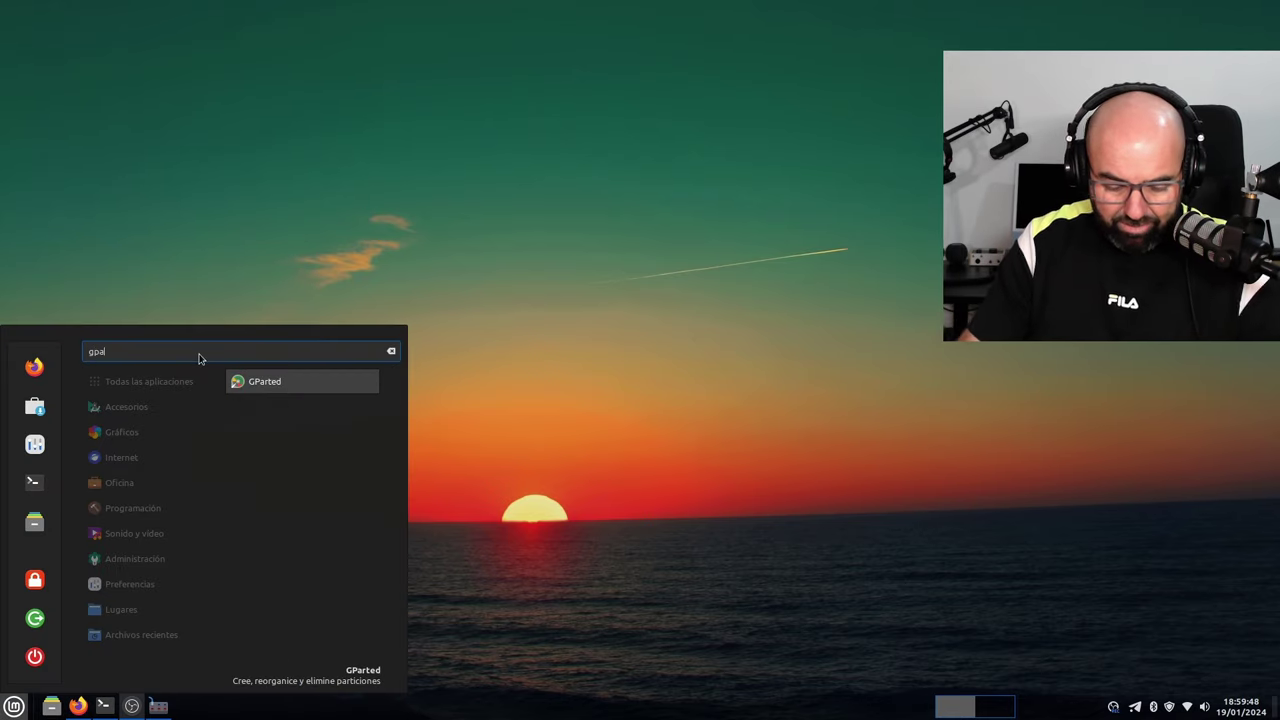
{"action": "left_click", "coordinate": [280, 382]}
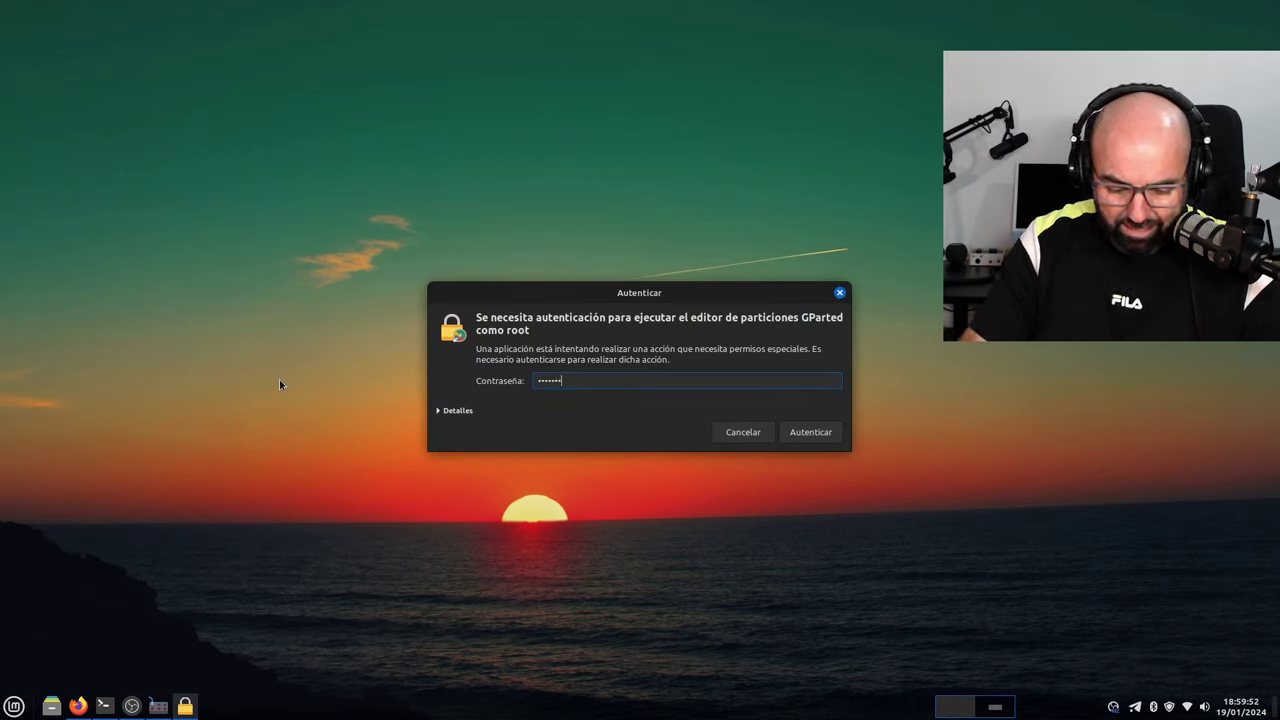
{"action": "key", "text": "Return"}
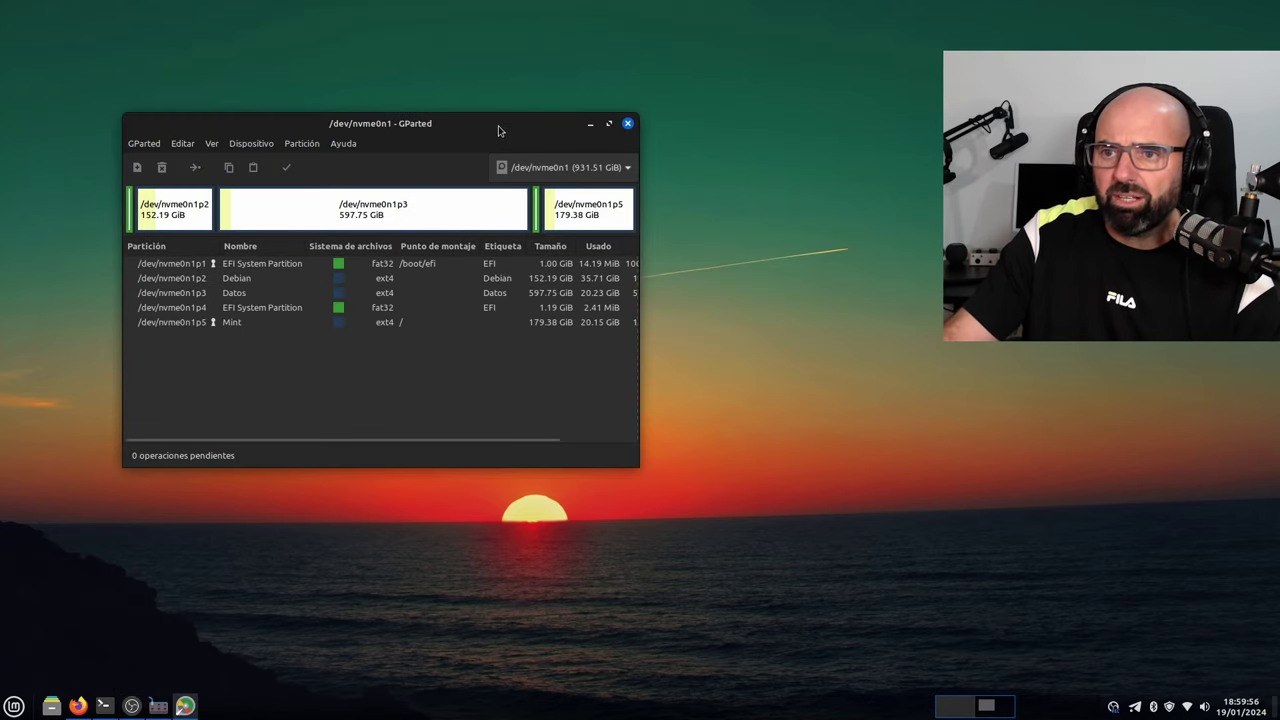
Step: Open the Themes page of System Settings and view the available mouse pointer themes without changing the selection
{"action": "left_click", "coordinate": [14, 706]}
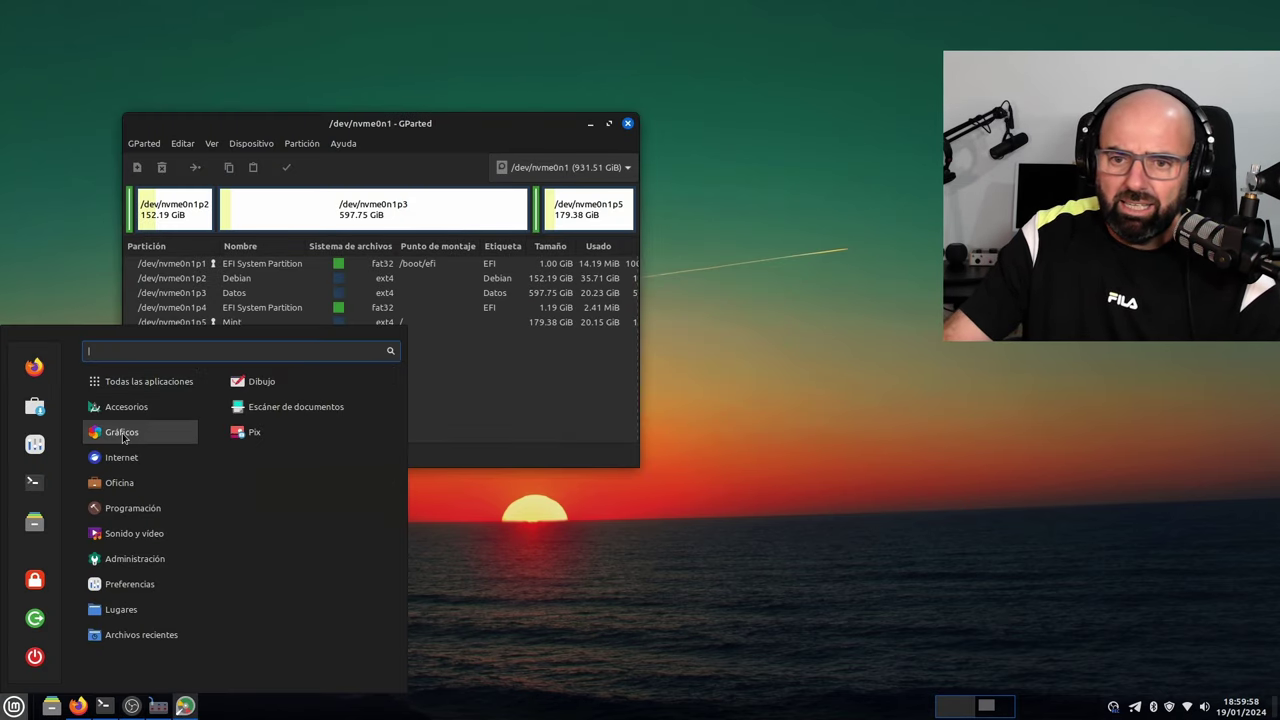
{"action": "left_click", "coordinate": [35, 446]}
{"action": "left_click_drag", "start_coordinate": [685, 156], "coordinate": [623, 117]}
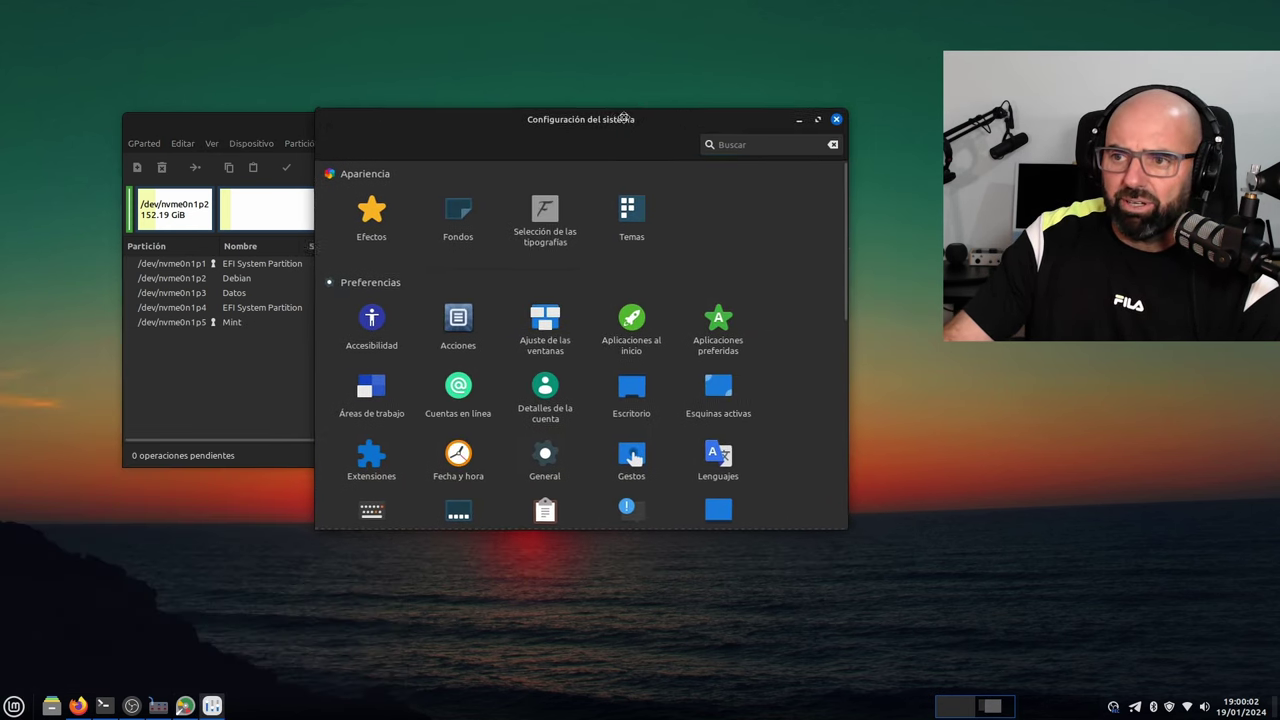
{"action": "left_click", "coordinate": [628, 213]}
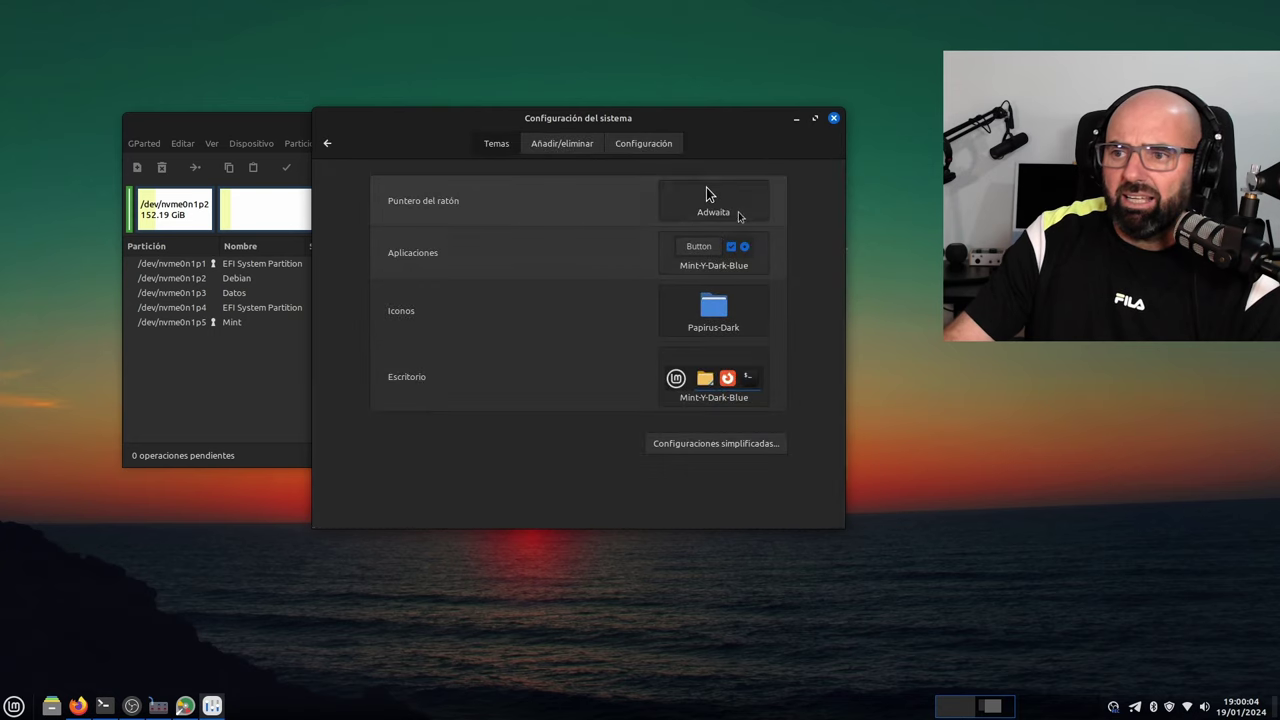
{"action": "left_click", "coordinate": [740, 214]}
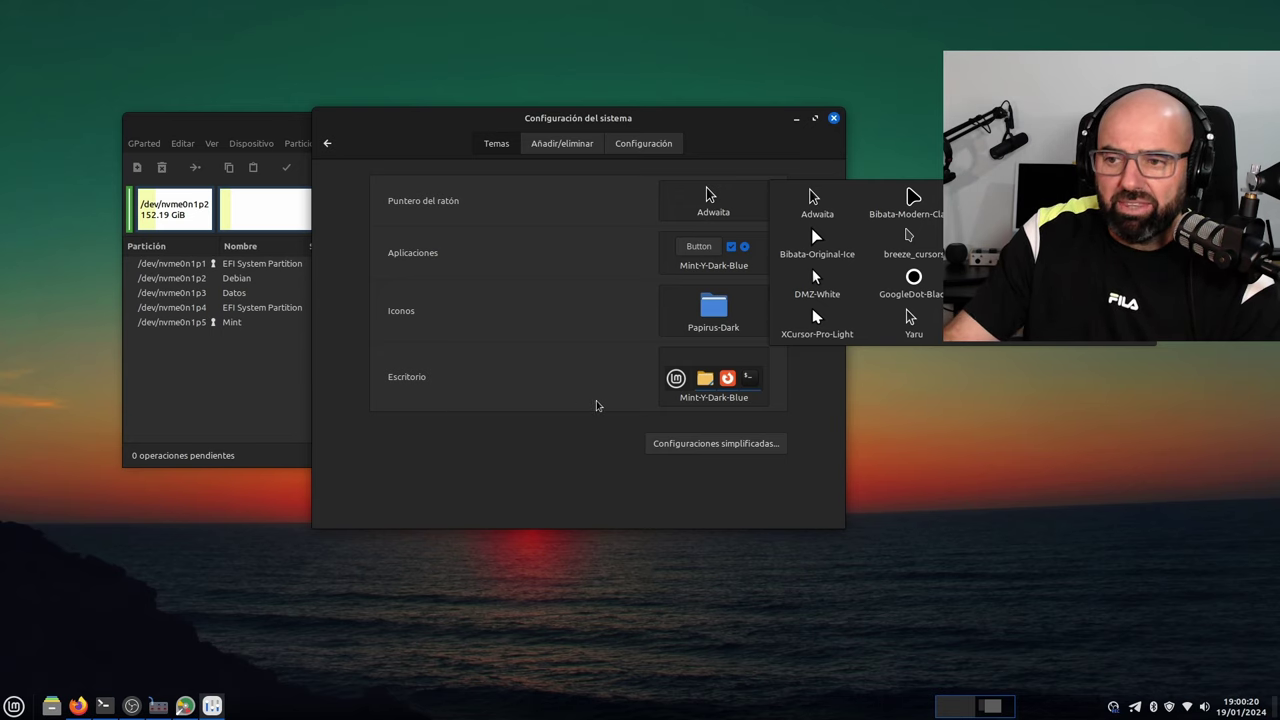
{"action": "key", "text": "Escape"}
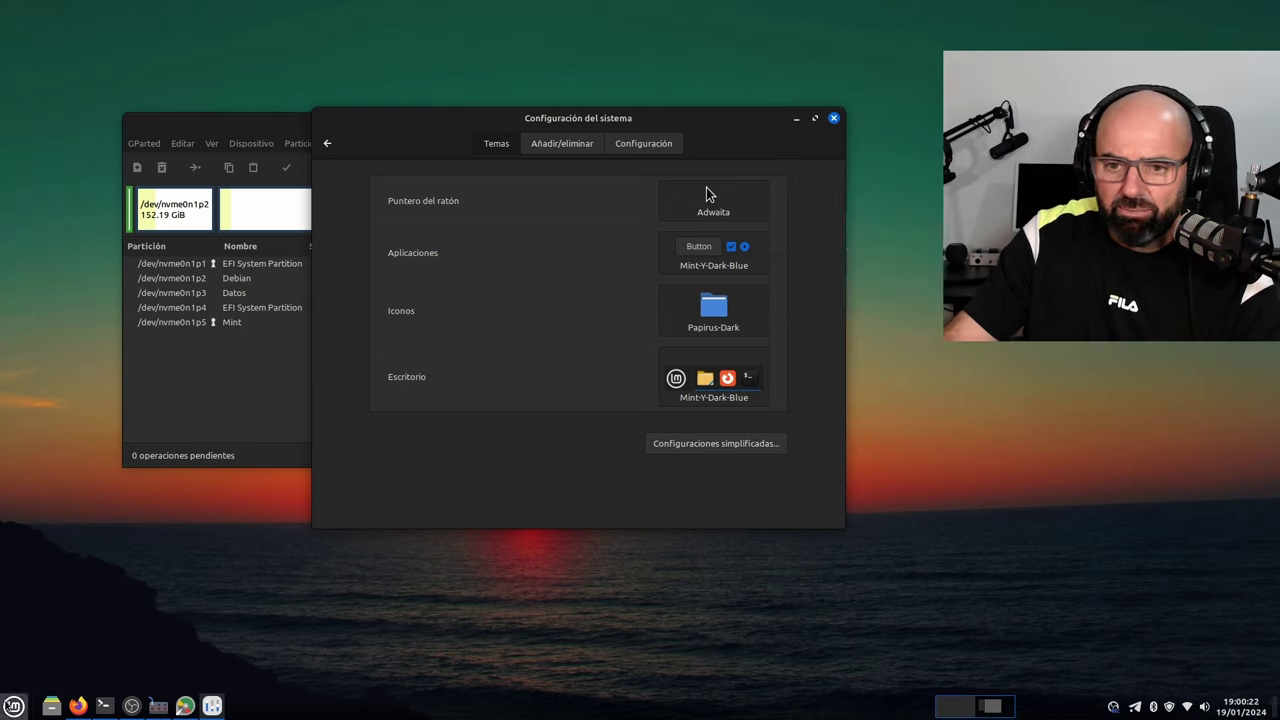
{"action": "left_click", "coordinate": [27, 703]}
{"action": "left_click", "coordinate": [571, 489]}
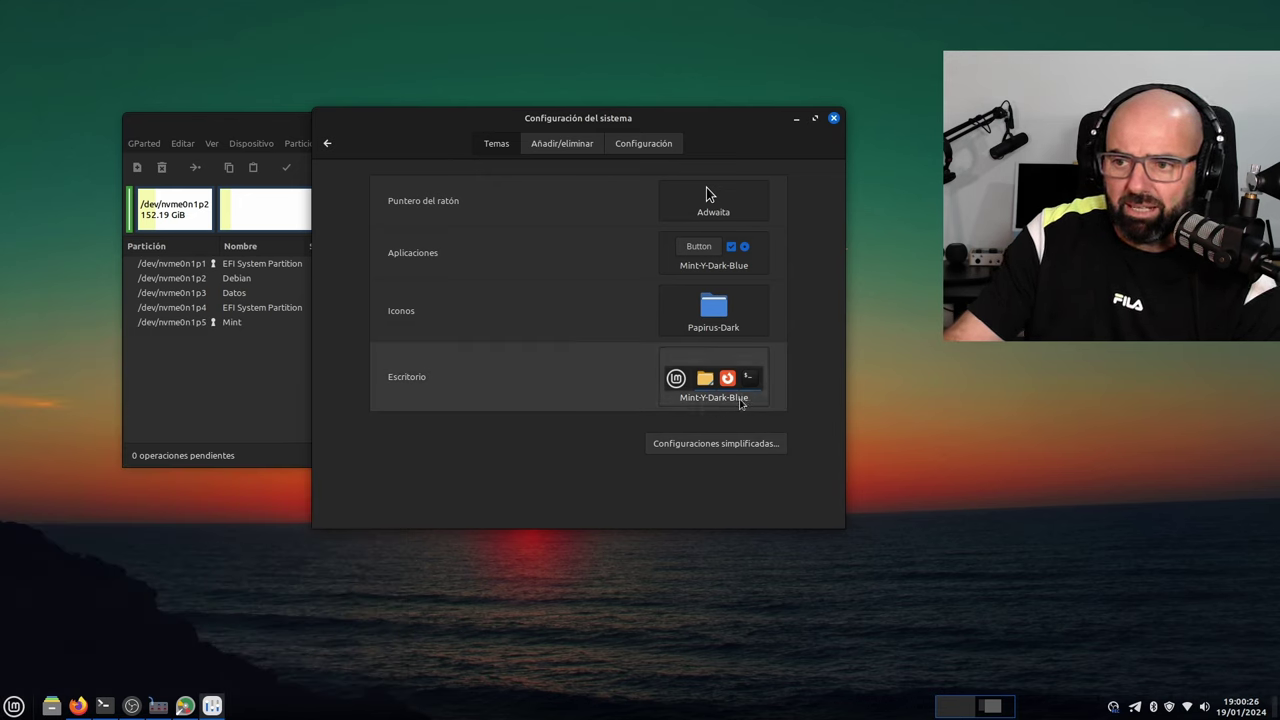
Step: Close System Settings and briefly view the folder icons of the home folder in the file manager
{"action": "left_click", "coordinate": [741, 265]}
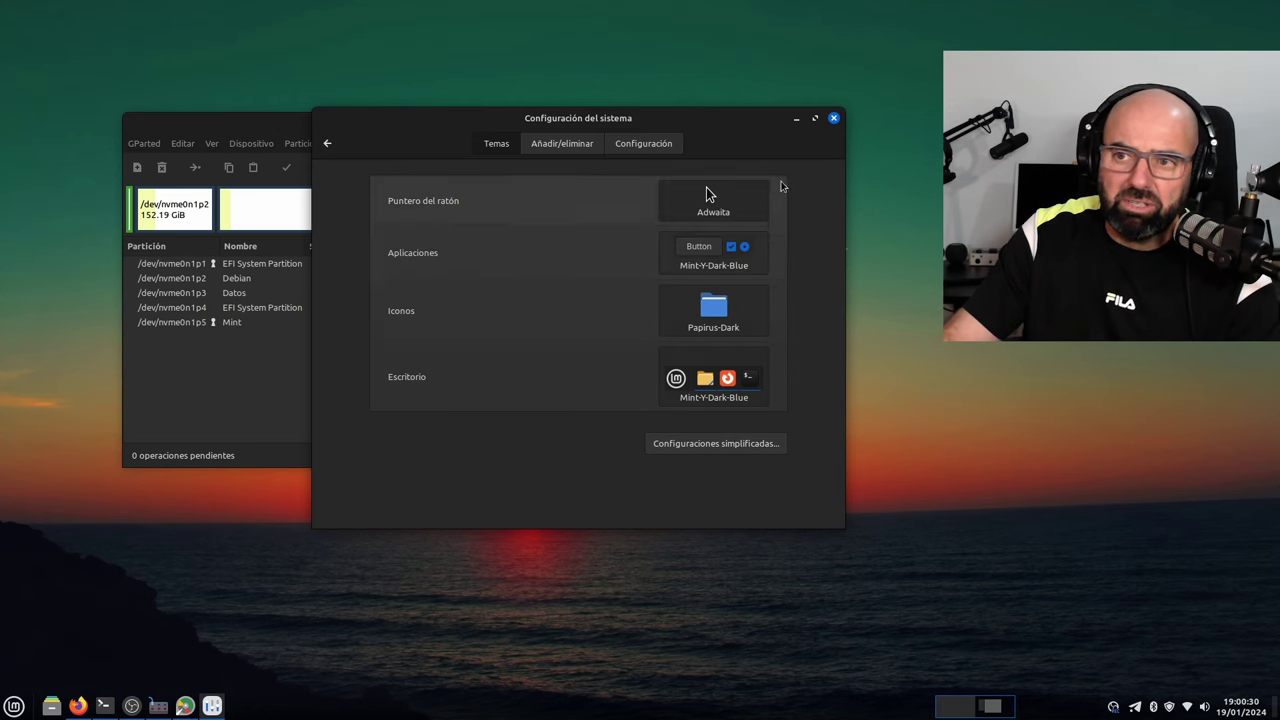
{"action": "left_click", "coordinate": [833, 118]}
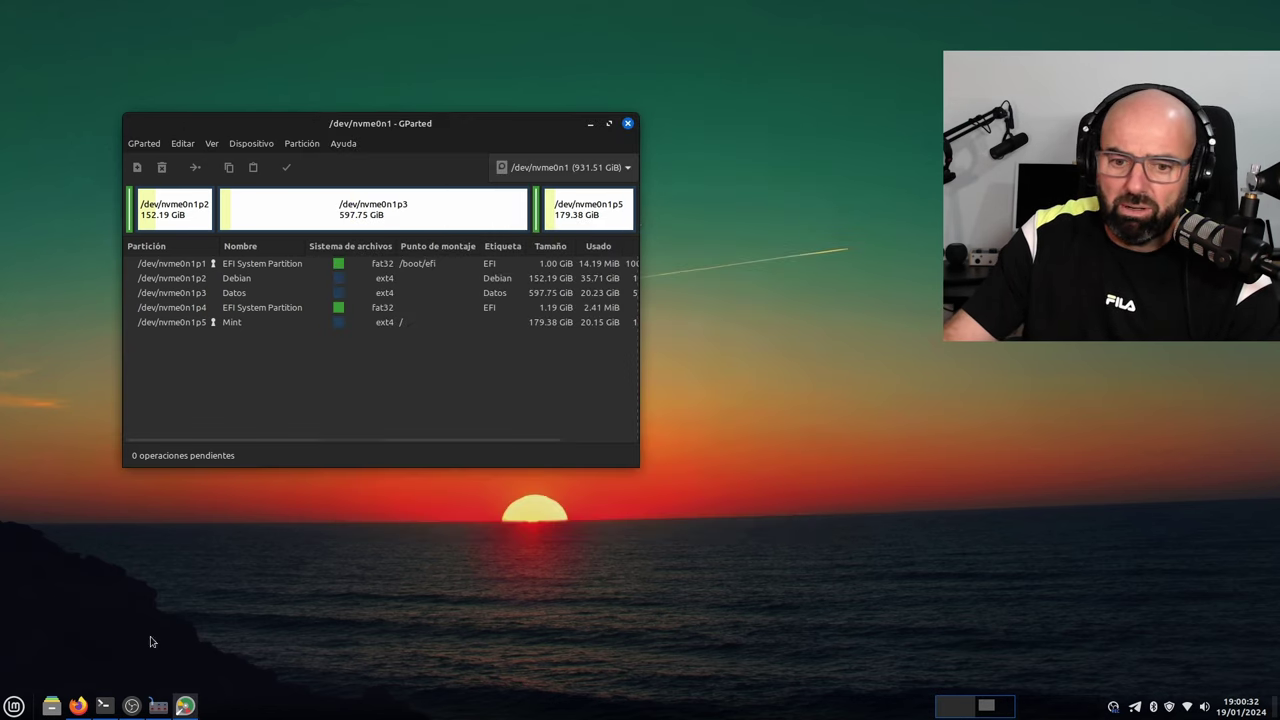
{"action": "left_click", "coordinate": [50, 707]}
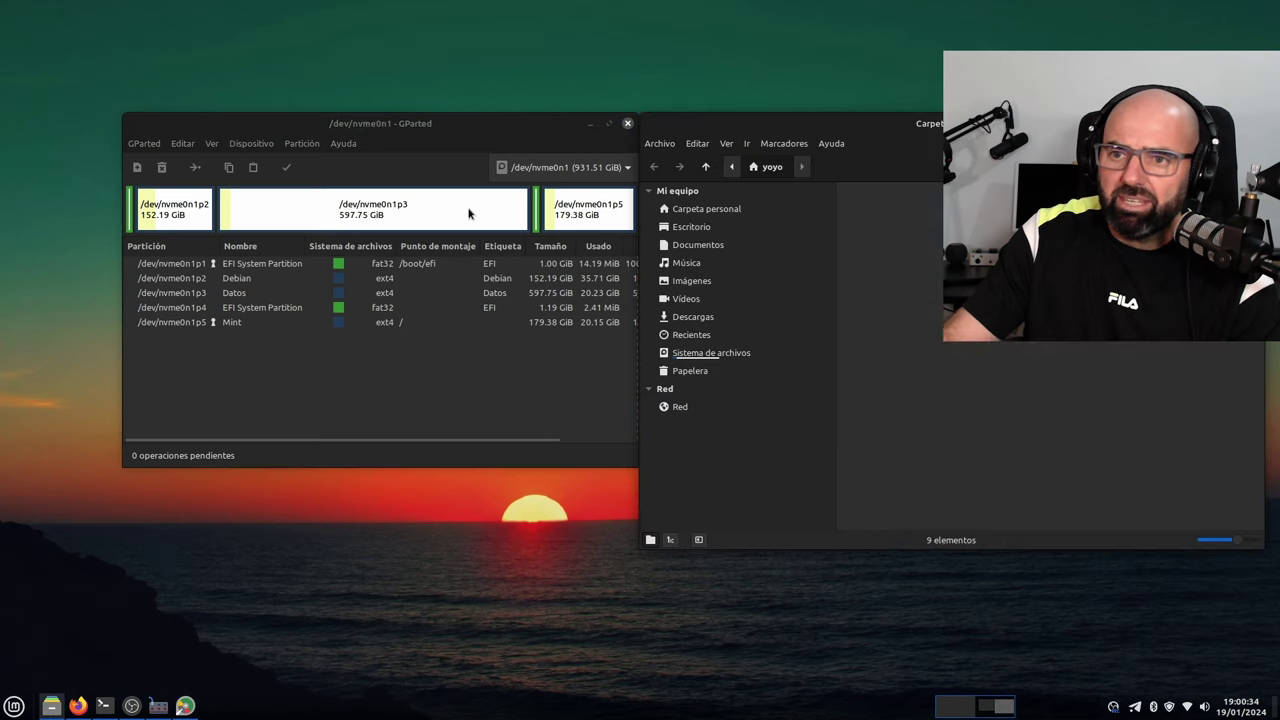
{"action": "left_click_drag", "start_coordinate": [938, 137], "coordinate": [484, 143]}
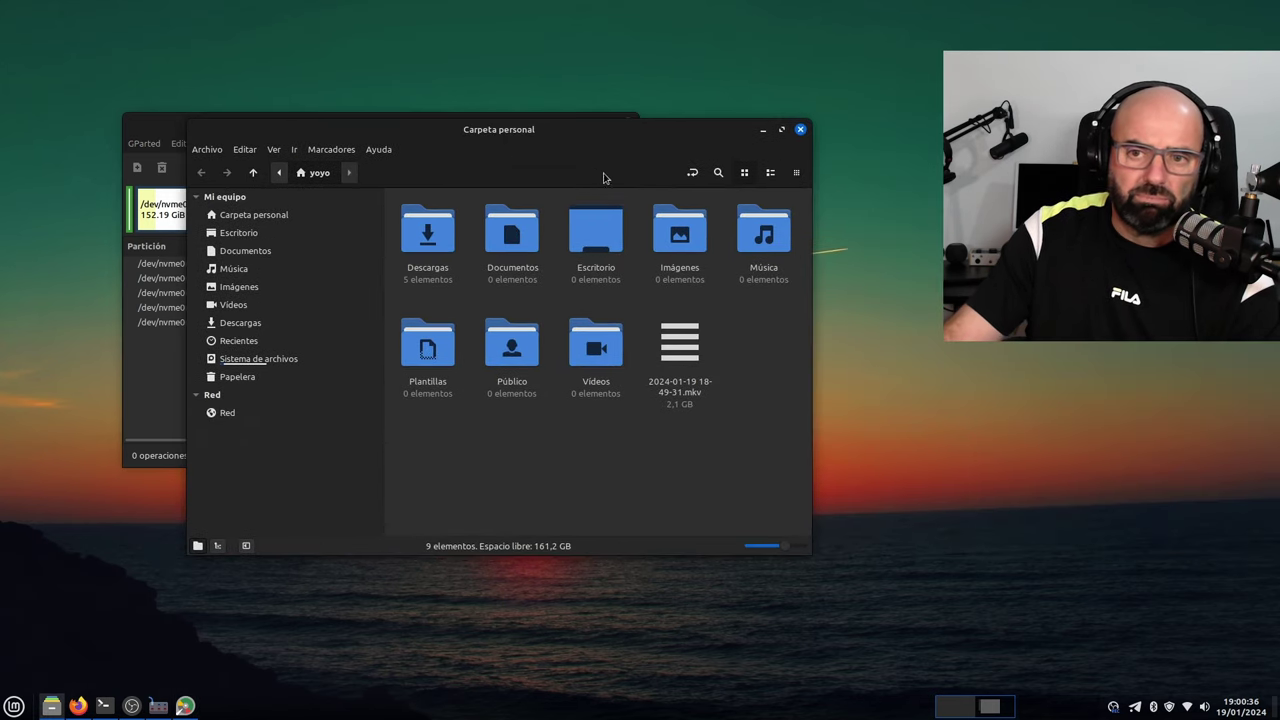
{"action": "left_click", "coordinate": [800, 131]}
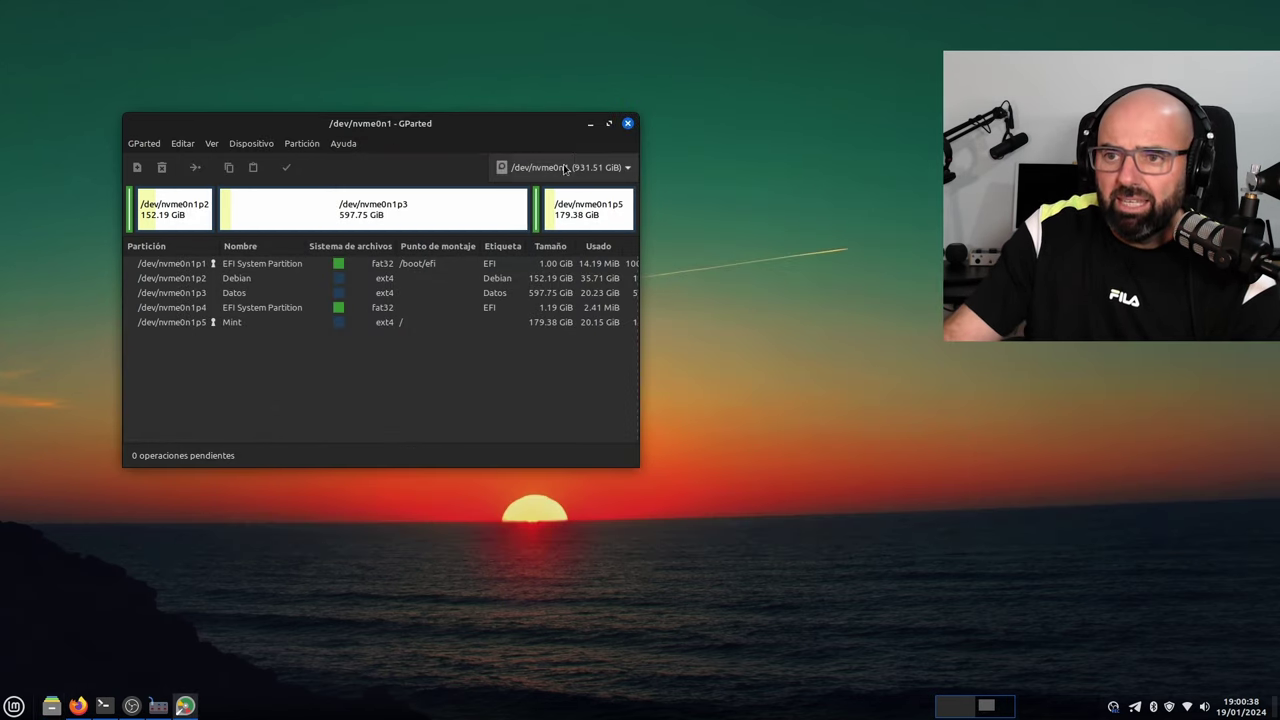
Step: Widen and reposition the GParted window so that all columns of the partition table fit
{"action": "left_click_drag", "start_coordinate": [530, 125], "coordinate": [452, 118]}
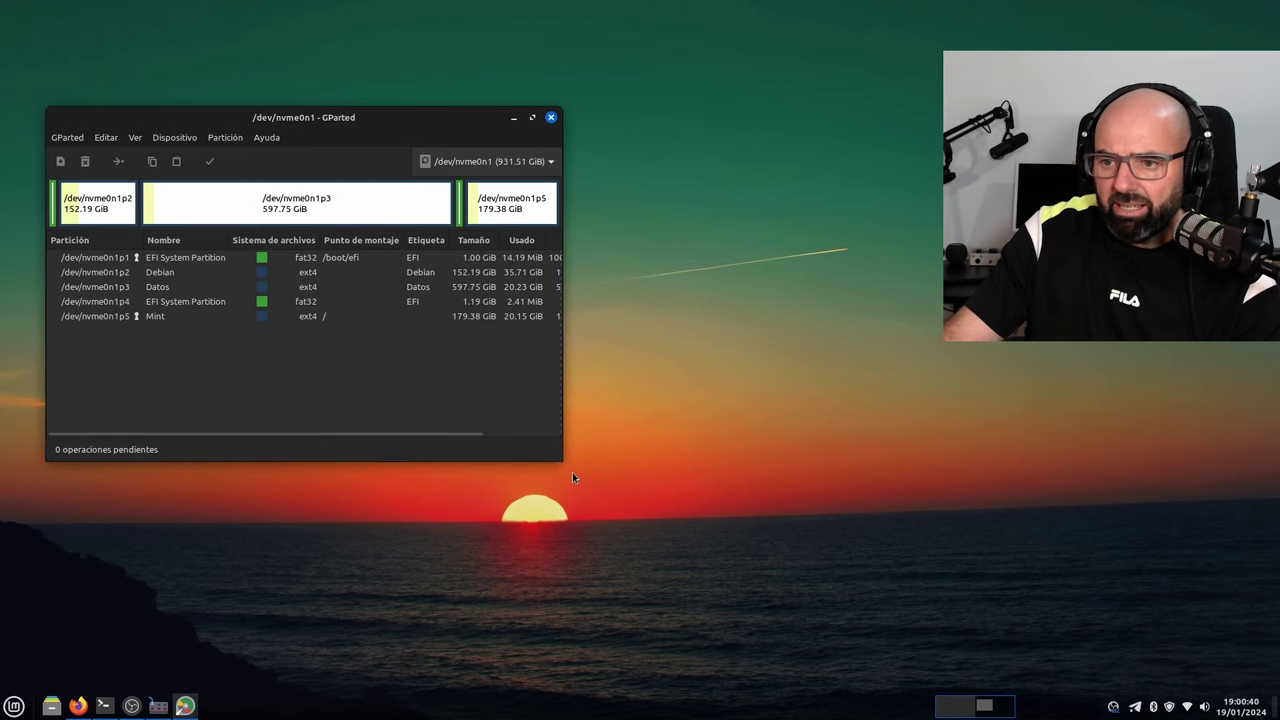
{"action": "left_click_drag", "start_coordinate": [558, 462], "coordinate": [1026, 455]}
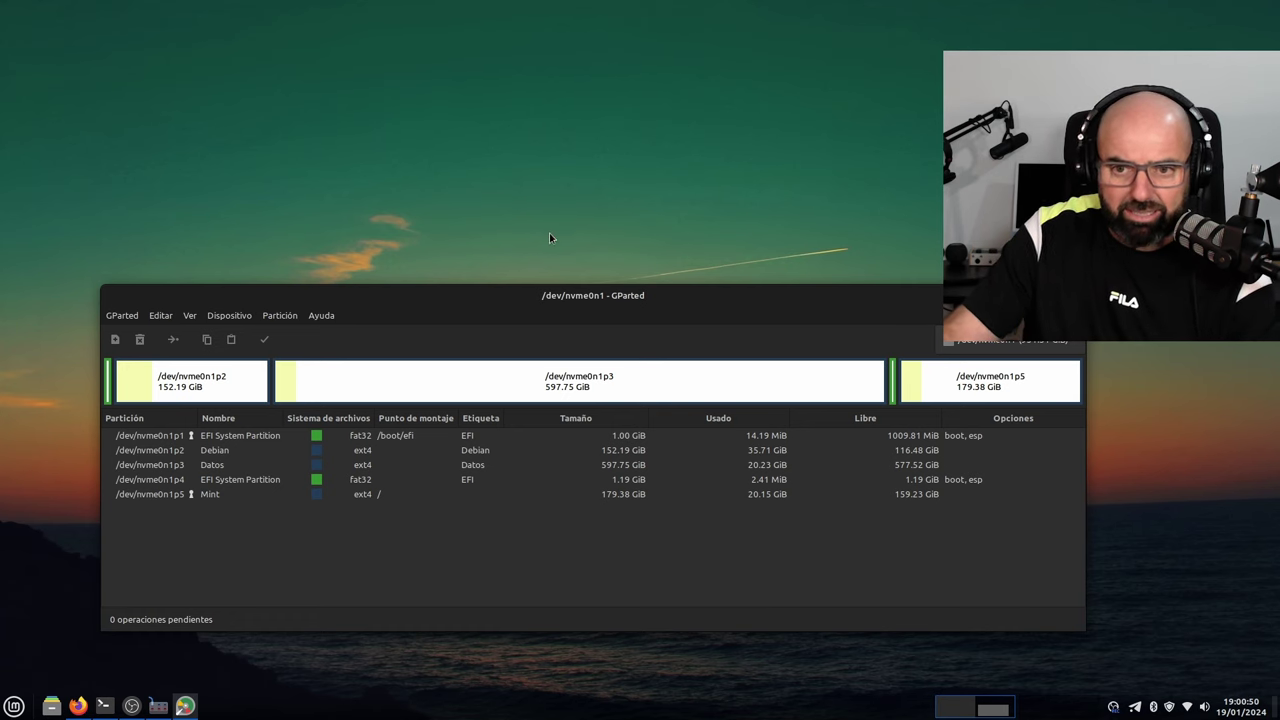
{"action": "left_click_drag", "start_coordinate": [473, 295], "coordinate": [456, 254]}
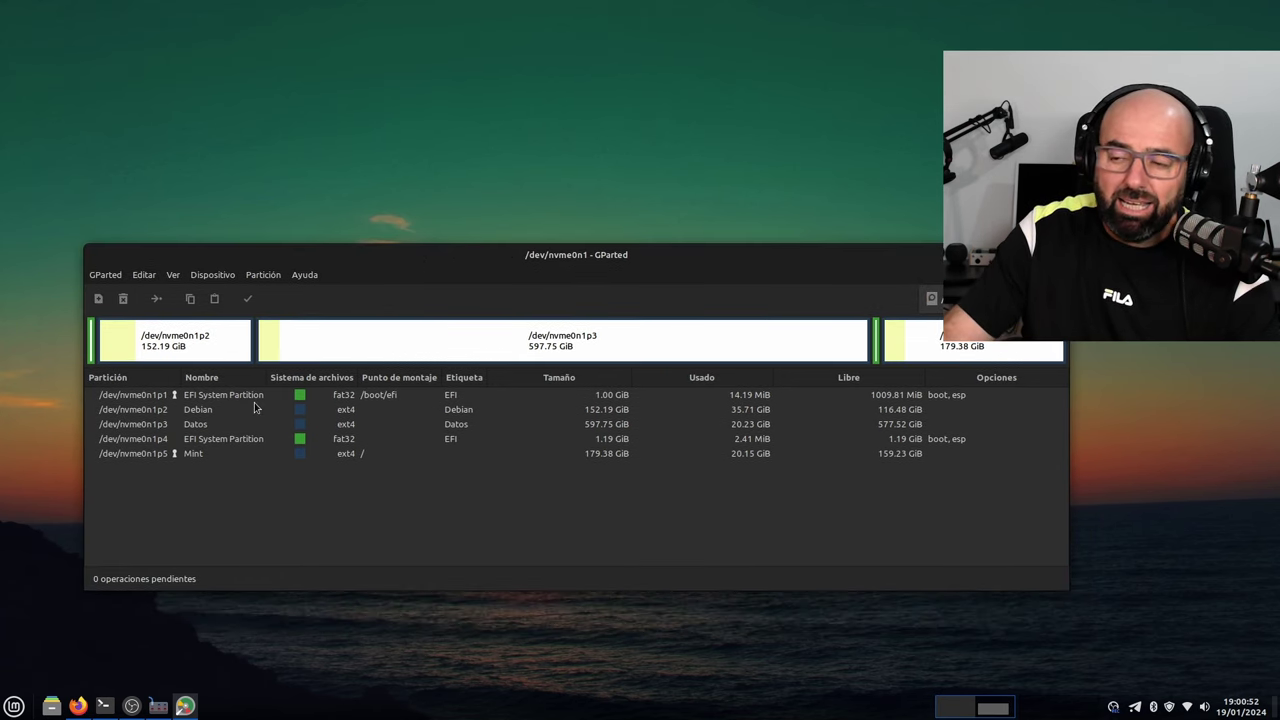
Step: Go through the five partitions of /dev/nvme0n1 one by one, from the first EFI partition to Mint
{"action": "left_click", "coordinate": [155, 398]}
{"action": "left_click", "coordinate": [148, 413]}
{"action": "left_click", "coordinate": [148, 424]}
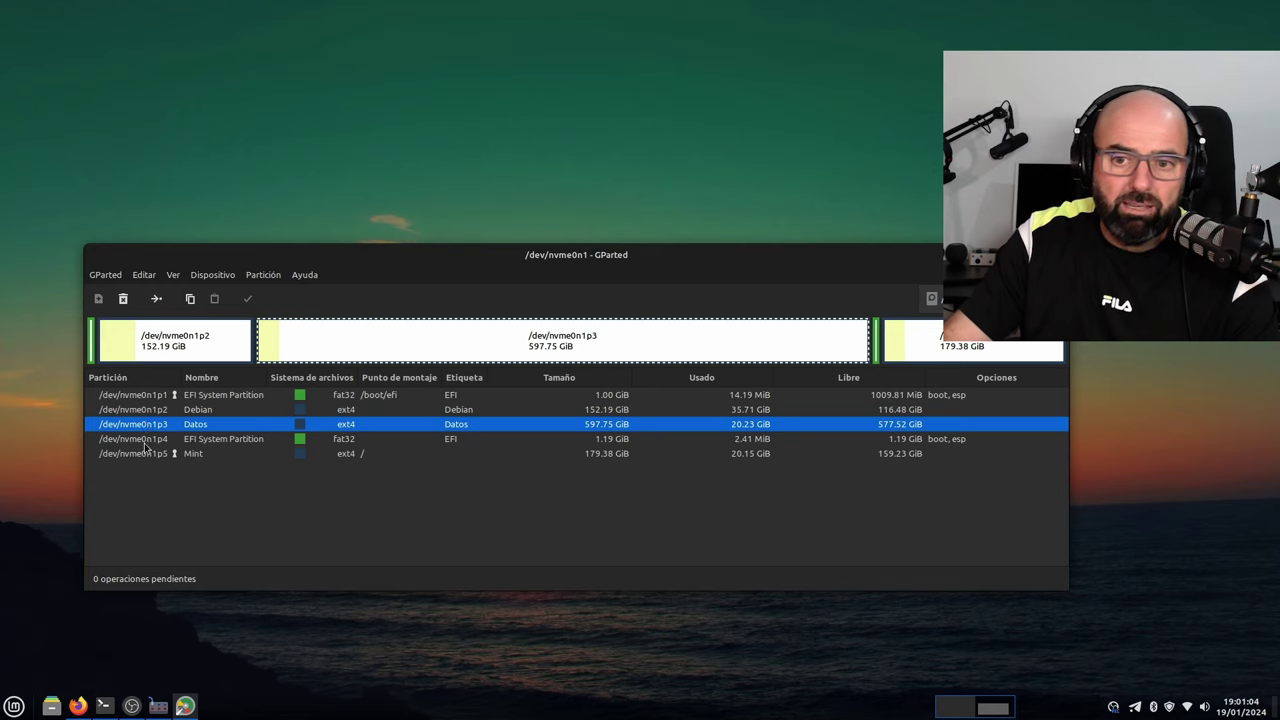
{"action": "left_click", "coordinate": [143, 440]}
{"action": "left_click", "coordinate": [140, 454]}
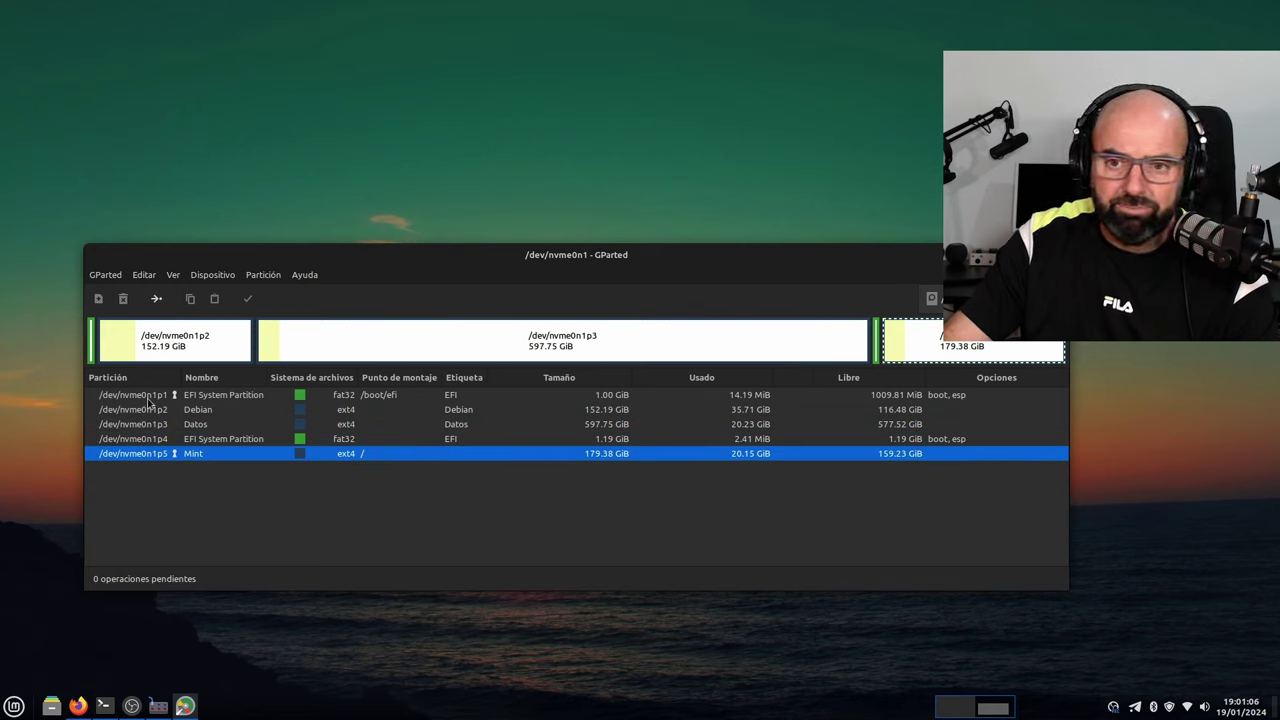
Step: Examine the first EFI system partition, the Debian partition and the Datos partition again
{"action": "left_click", "coordinate": [148, 399]}
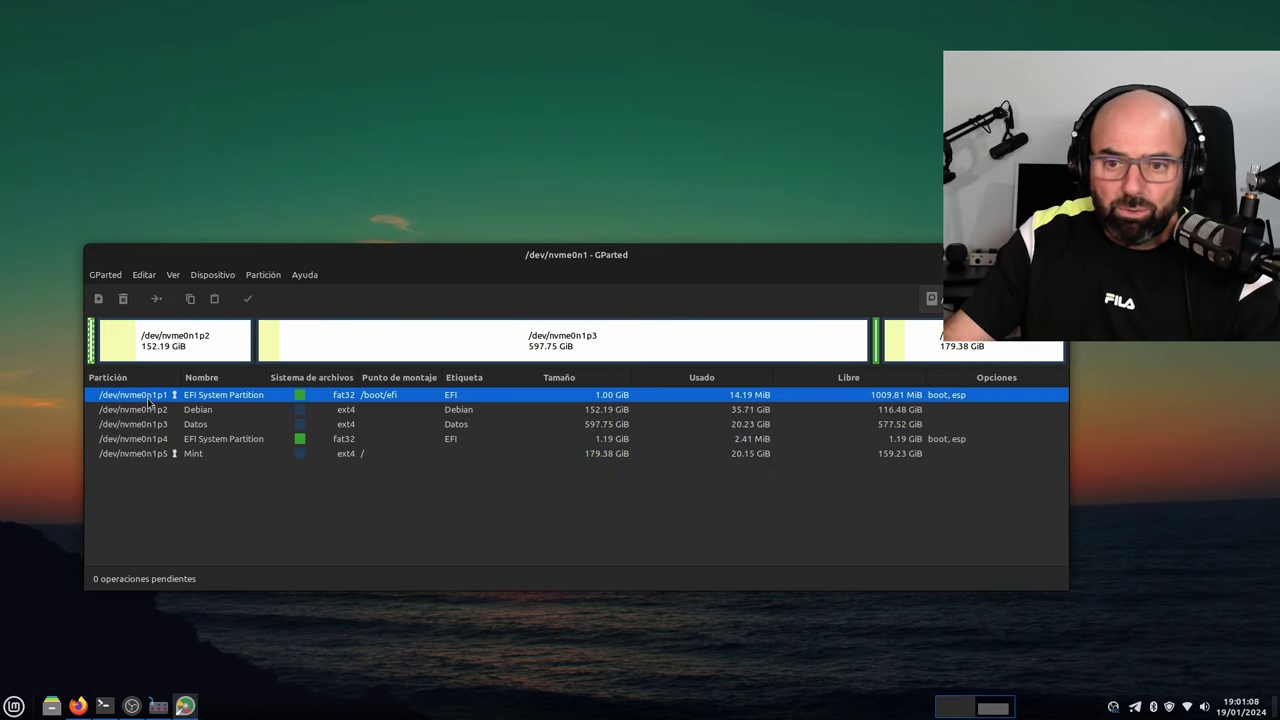
{"action": "left_click", "coordinate": [146, 410]}
{"action": "left_click", "coordinate": [141, 425]}
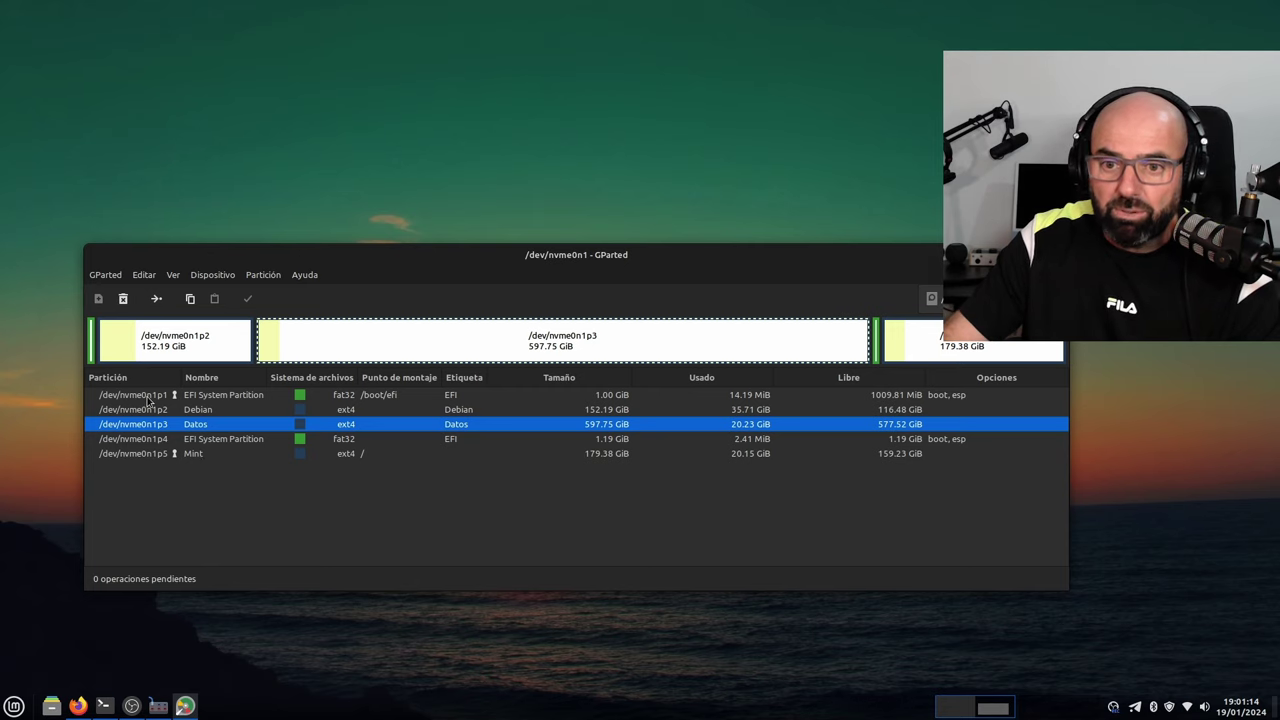
{"action": "left_click", "coordinate": [148, 397]}
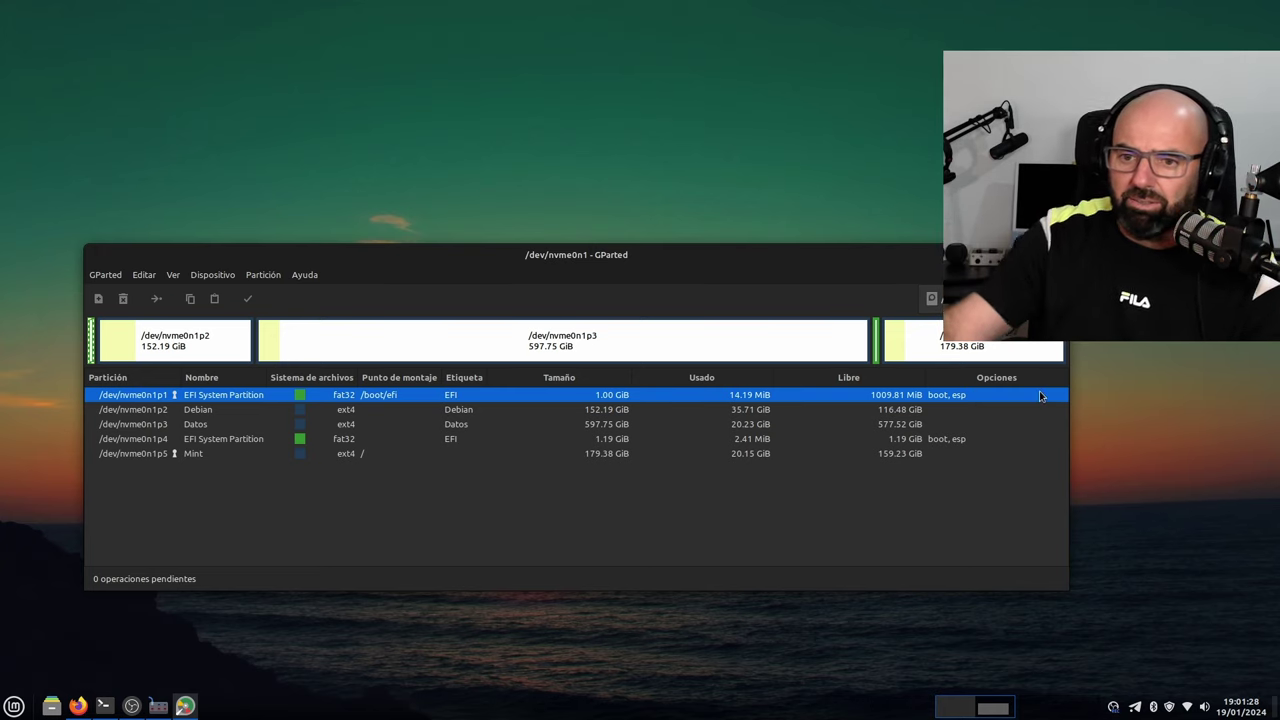
{"action": "left_click", "coordinate": [172, 411]}
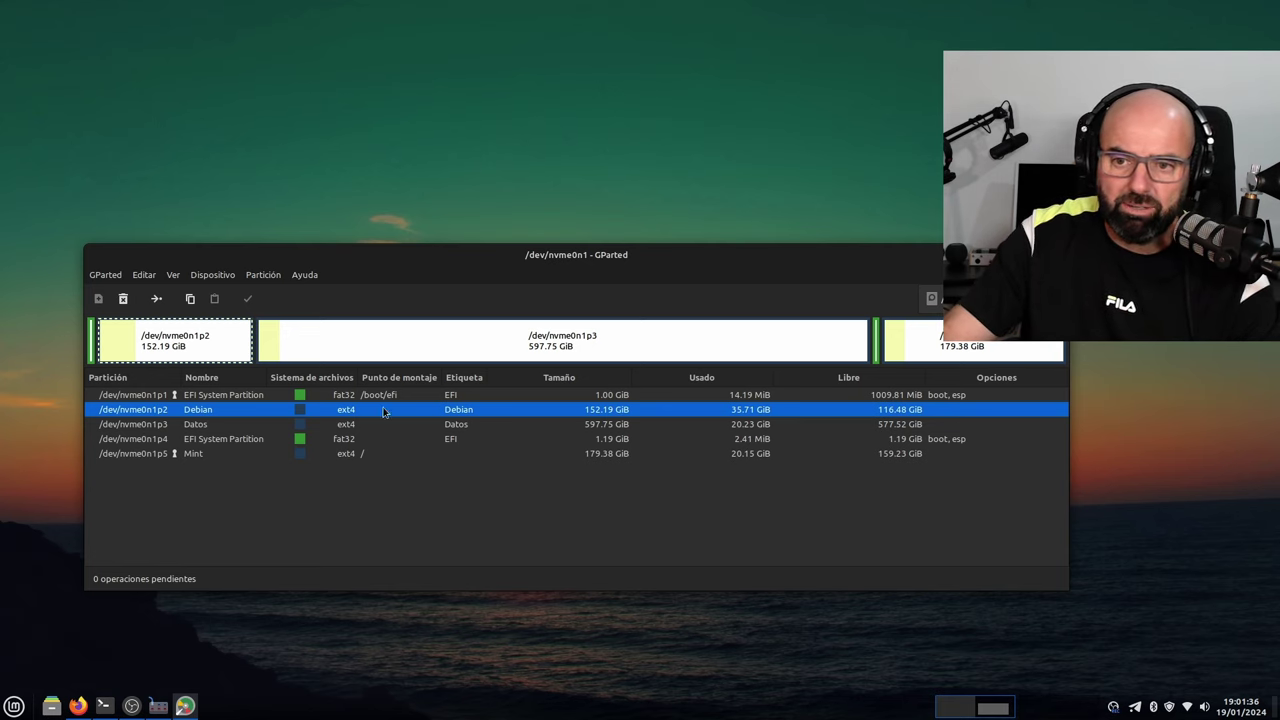
{"action": "left_click", "coordinate": [207, 426]}
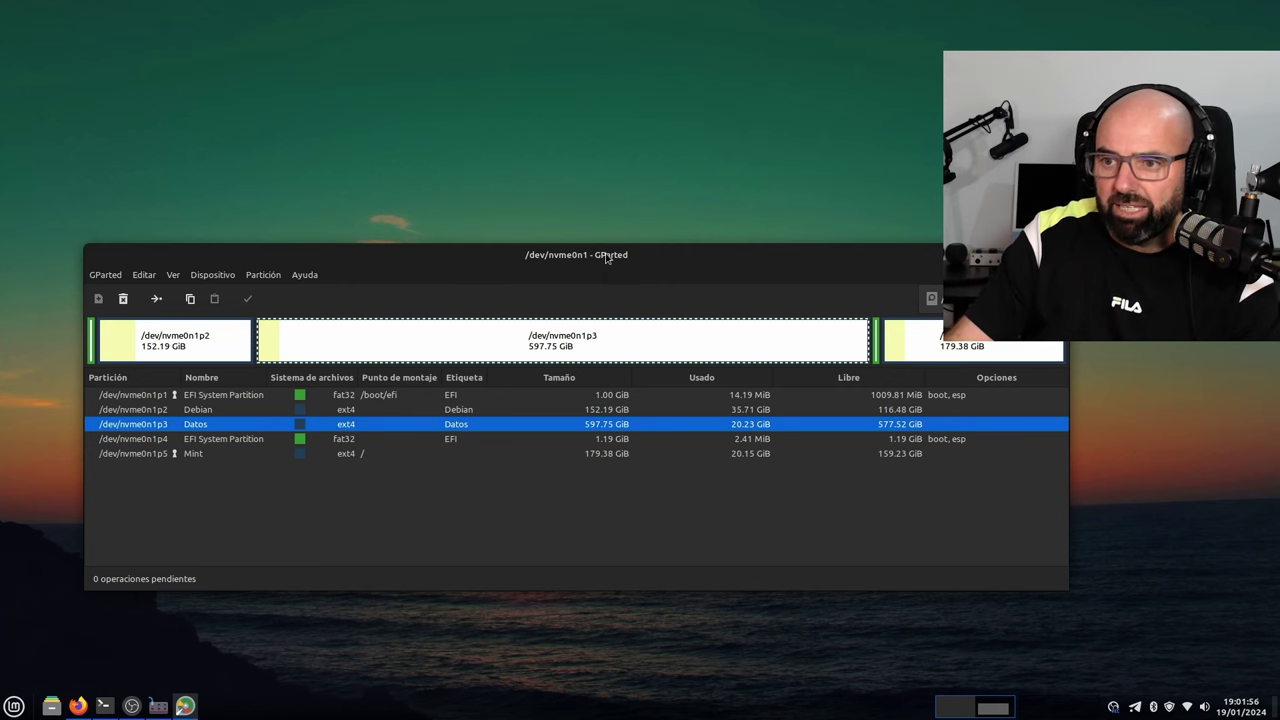
Step: Move the GParted window higher on the desktop and examine each partition in turn, from /dev/nvme0n1p1 to /dev/nvme0n1p5
{"action": "left_click_drag", "start_coordinate": [608, 256], "coordinate": [671, 130]}
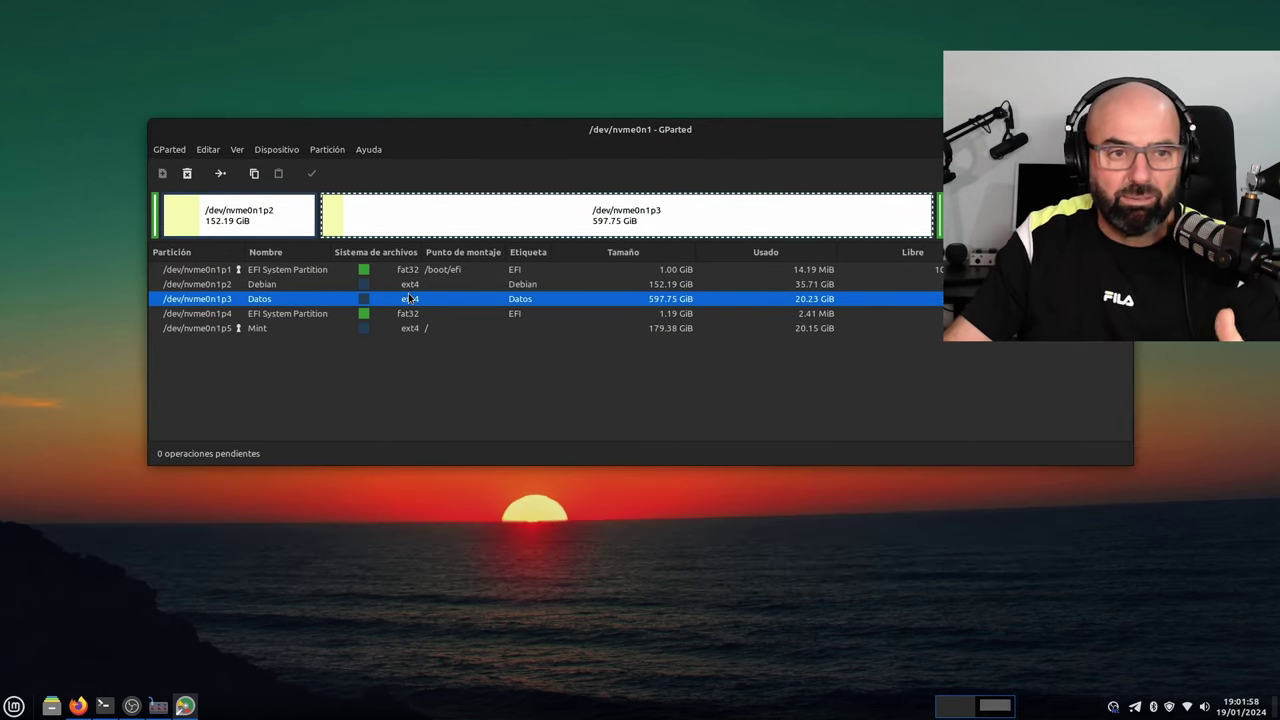
{"action": "left_click_drag", "start_coordinate": [642, 129], "coordinate": [630, 131]}
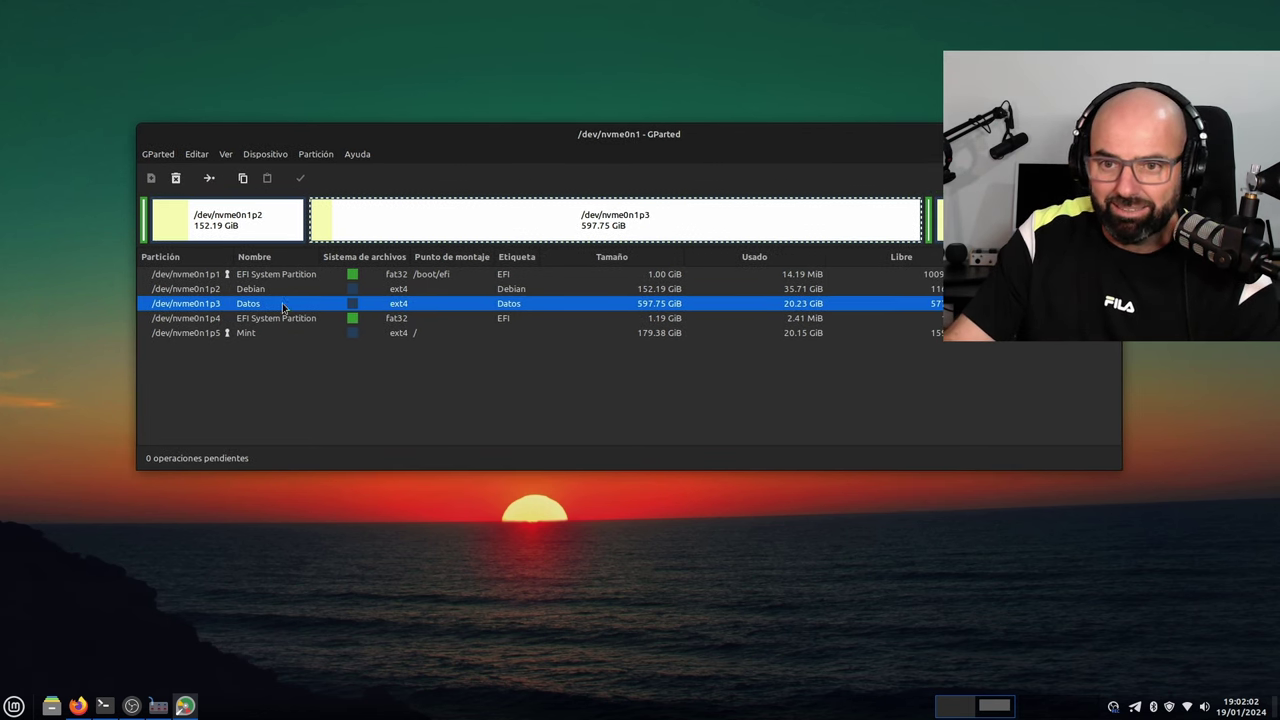
{"action": "left_click", "coordinate": [228, 275]}
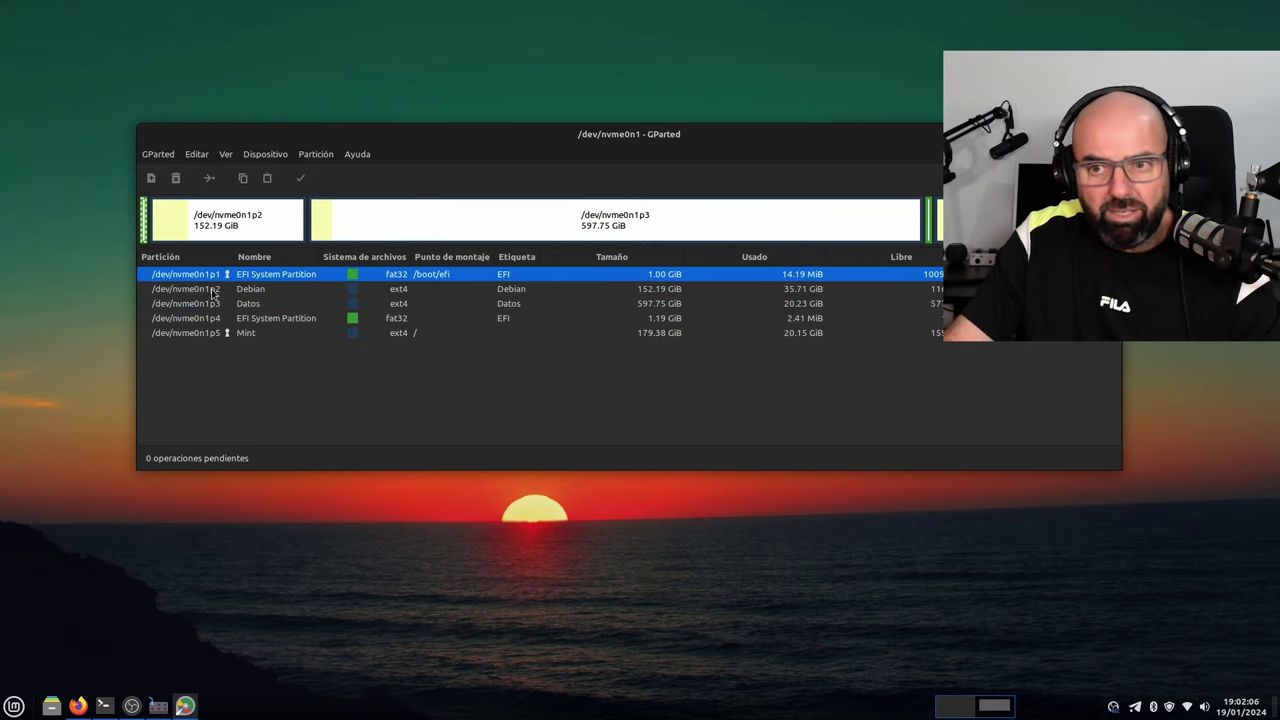
{"action": "left_click", "coordinate": [213, 289]}
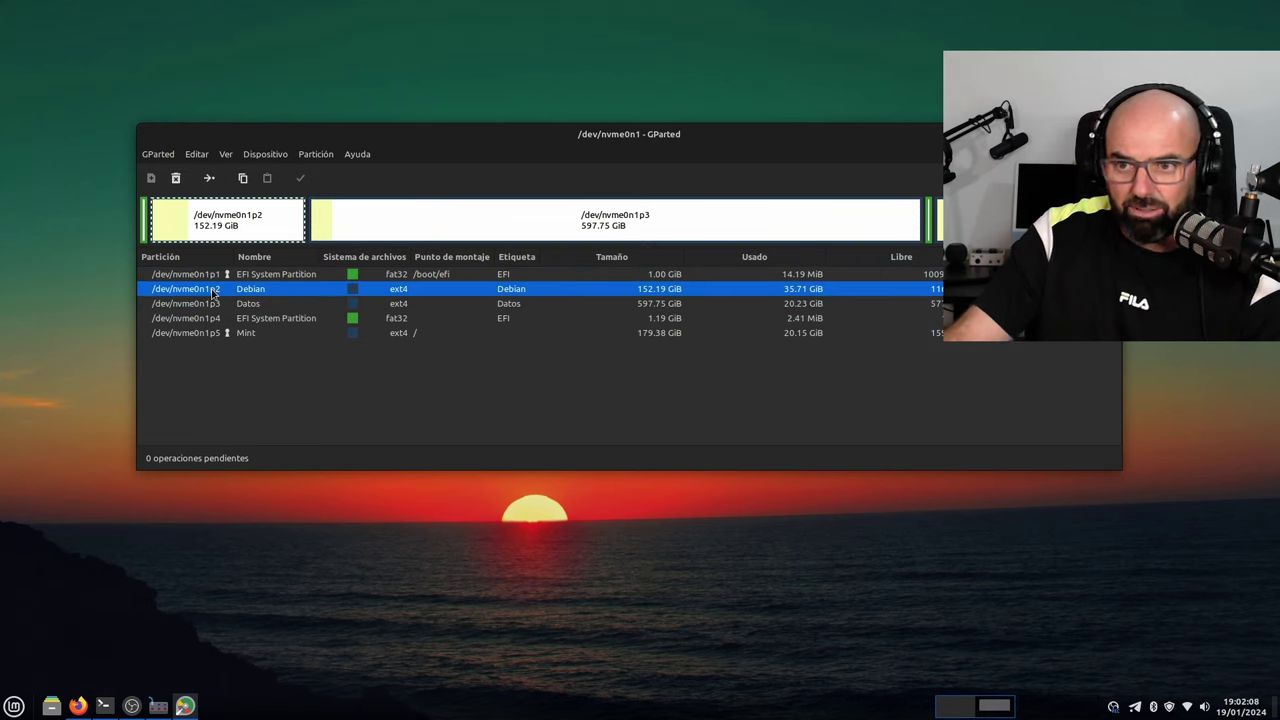
{"action": "left_click", "coordinate": [228, 306]}
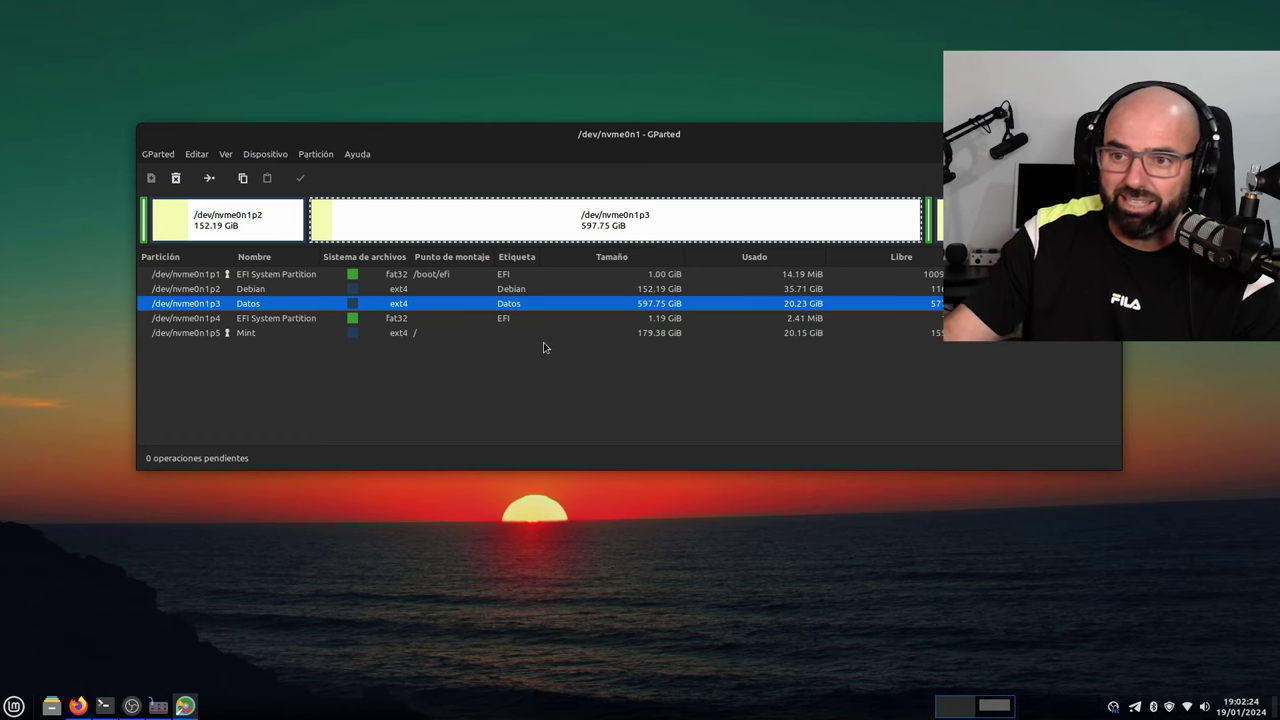
{"action": "left_click", "coordinate": [301, 320]}
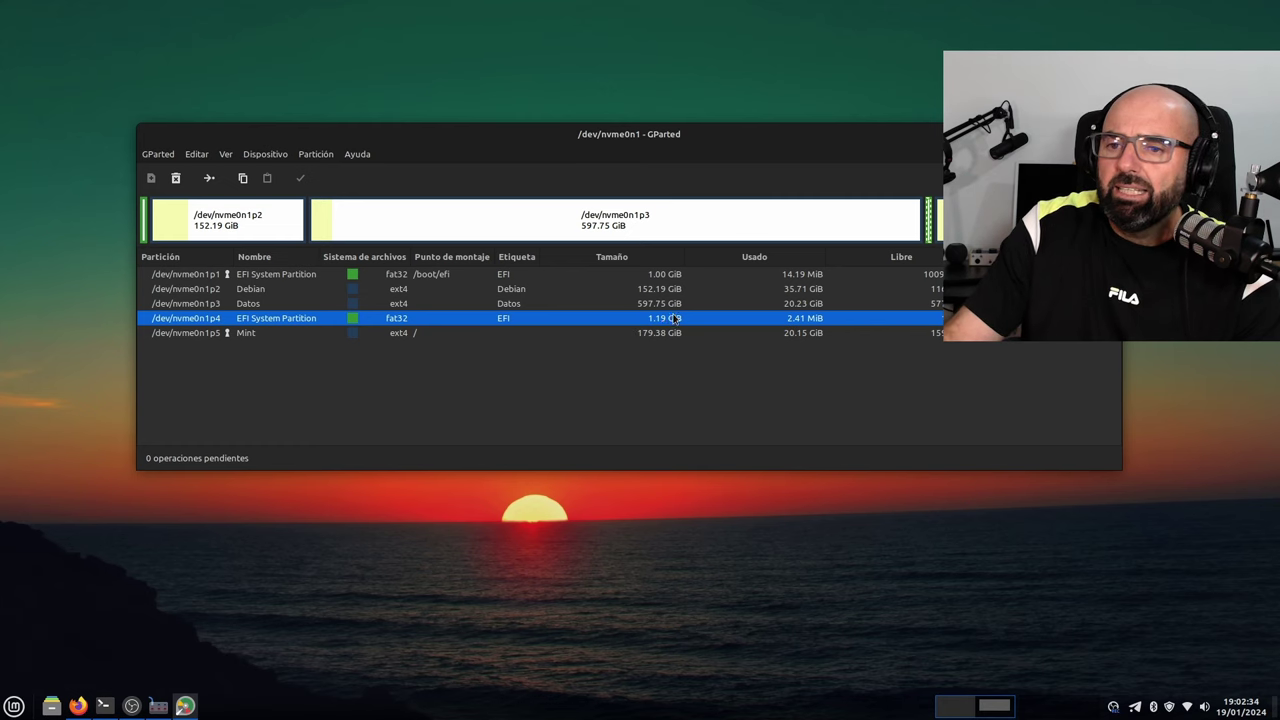
{"action": "left_click", "coordinate": [243, 336]}
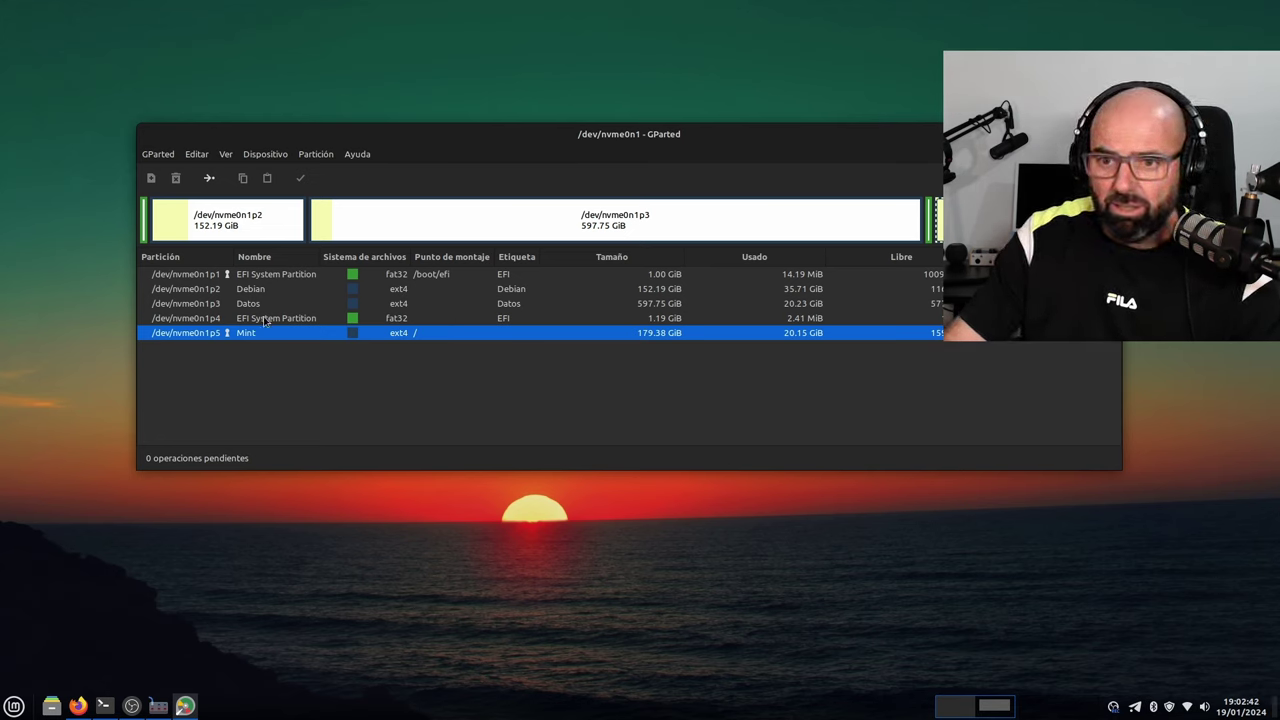
Step: Compare the two EFI system partitions, /dev/nvme0n1p4 and /dev/nvme0n1p1, and end on the Mint partition
{"action": "left_click", "coordinate": [266, 320]}
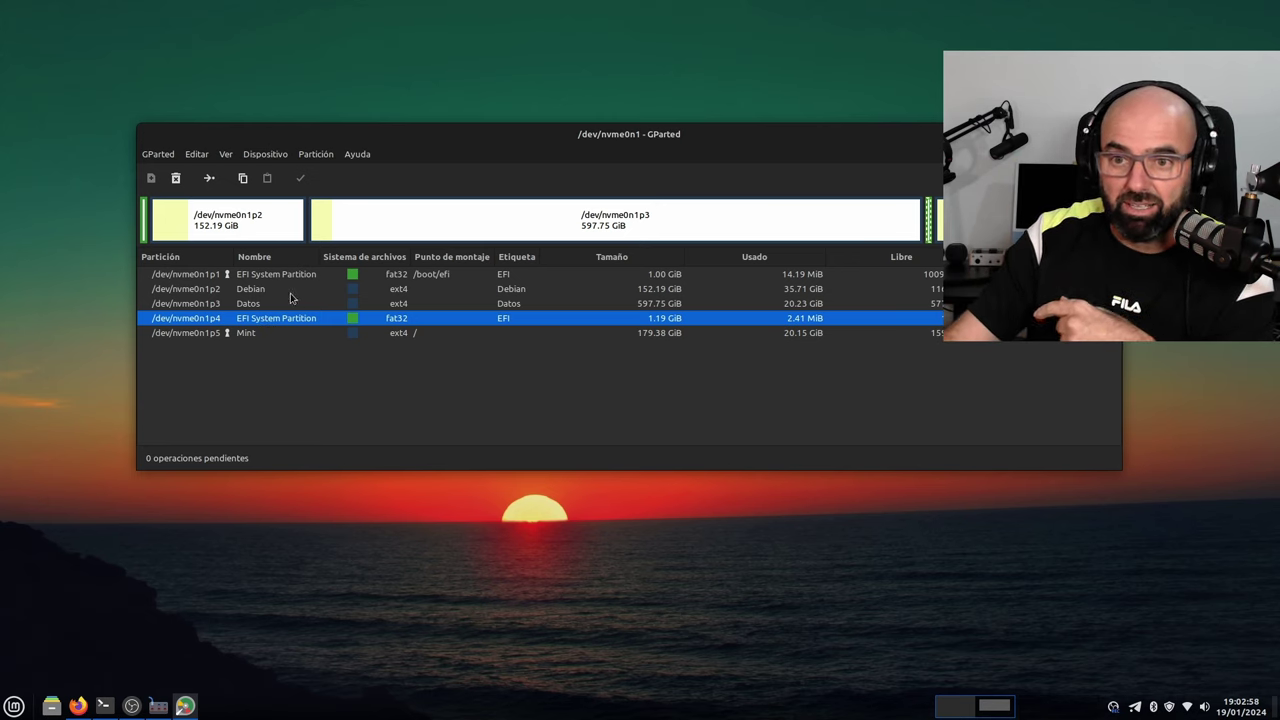
{"action": "left_click", "coordinate": [212, 278]}
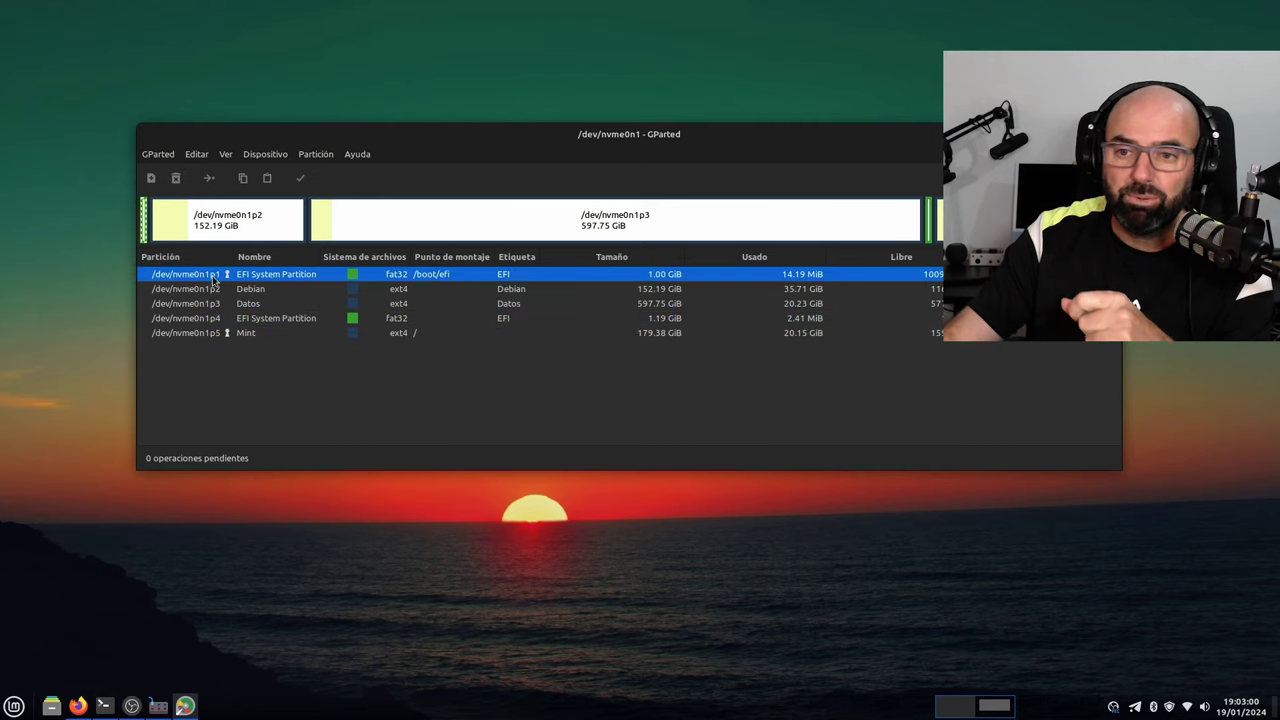
{"action": "left_click", "coordinate": [277, 322]}
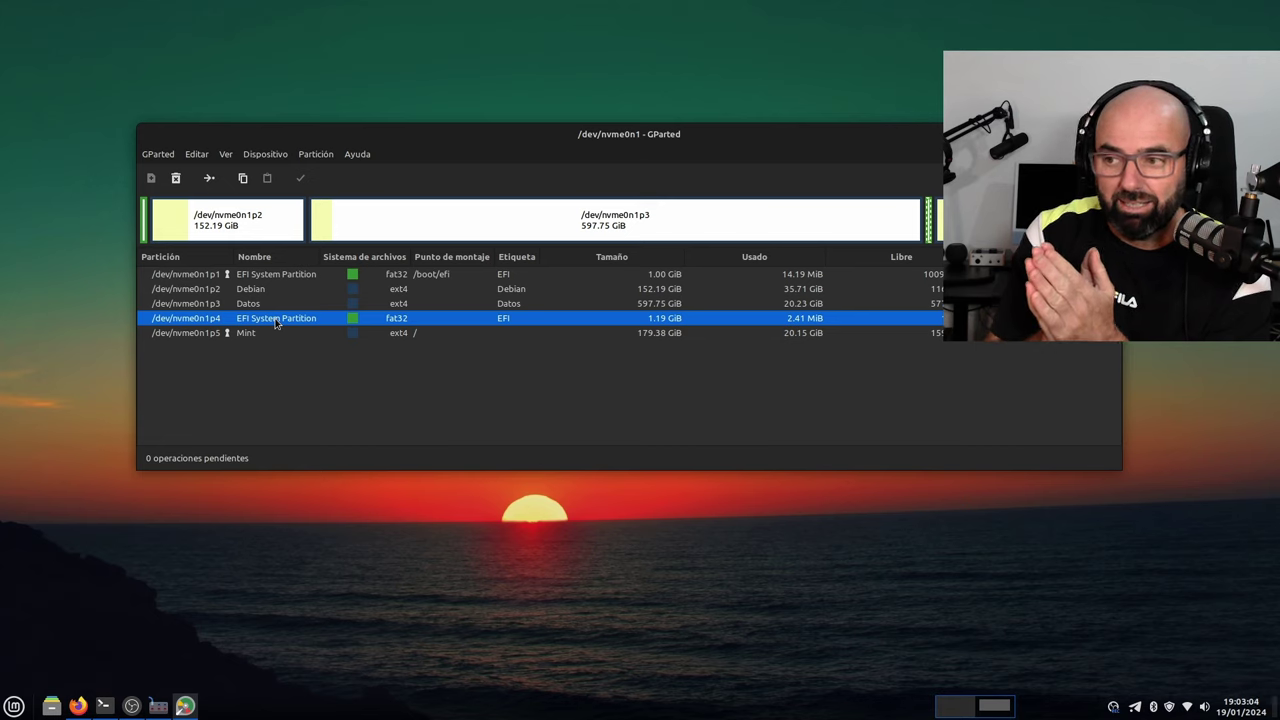
{"action": "left_click", "coordinate": [250, 335]}
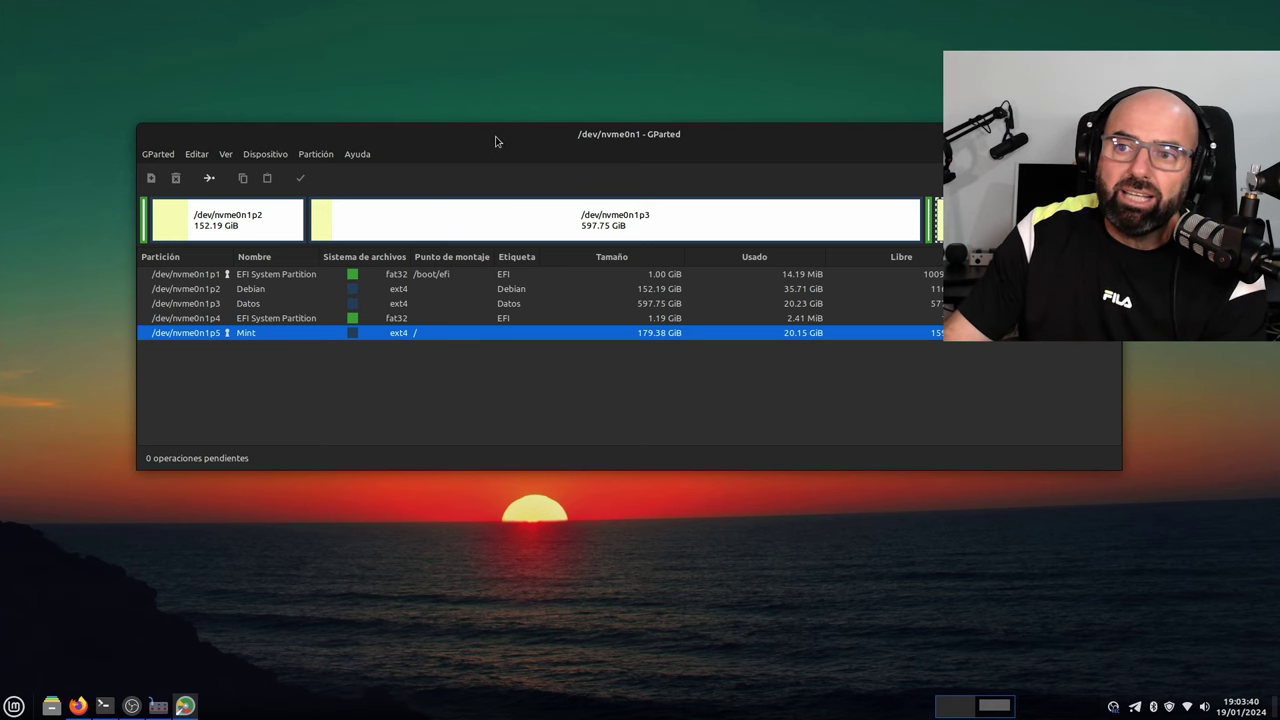
Step: Shift the GParted window slightly and review the EFI, Debian, Datos, second EFI and Mint partitions in order
{"action": "left_click_drag", "start_coordinate": [495, 142], "coordinate": [490, 124]}
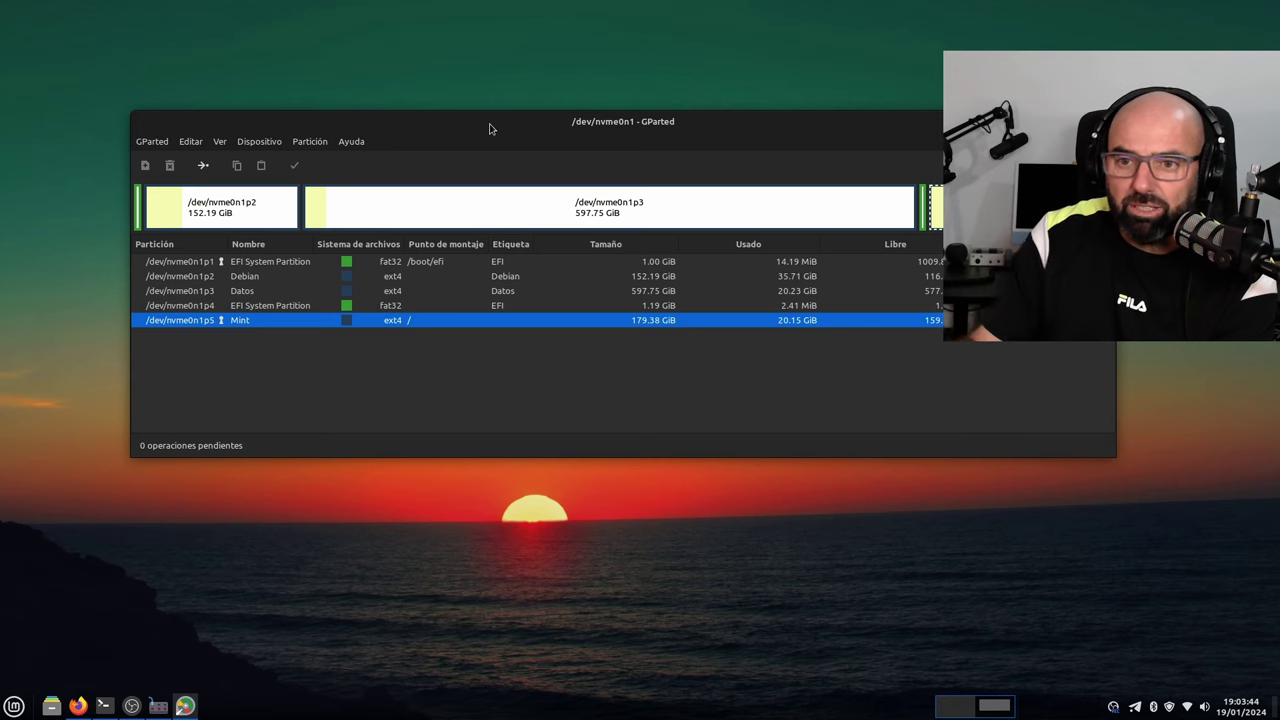
{"action": "left_click", "coordinate": [212, 263]}
{"action": "left_click", "coordinate": [213, 279]}
{"action": "left_click", "coordinate": [205, 294]}
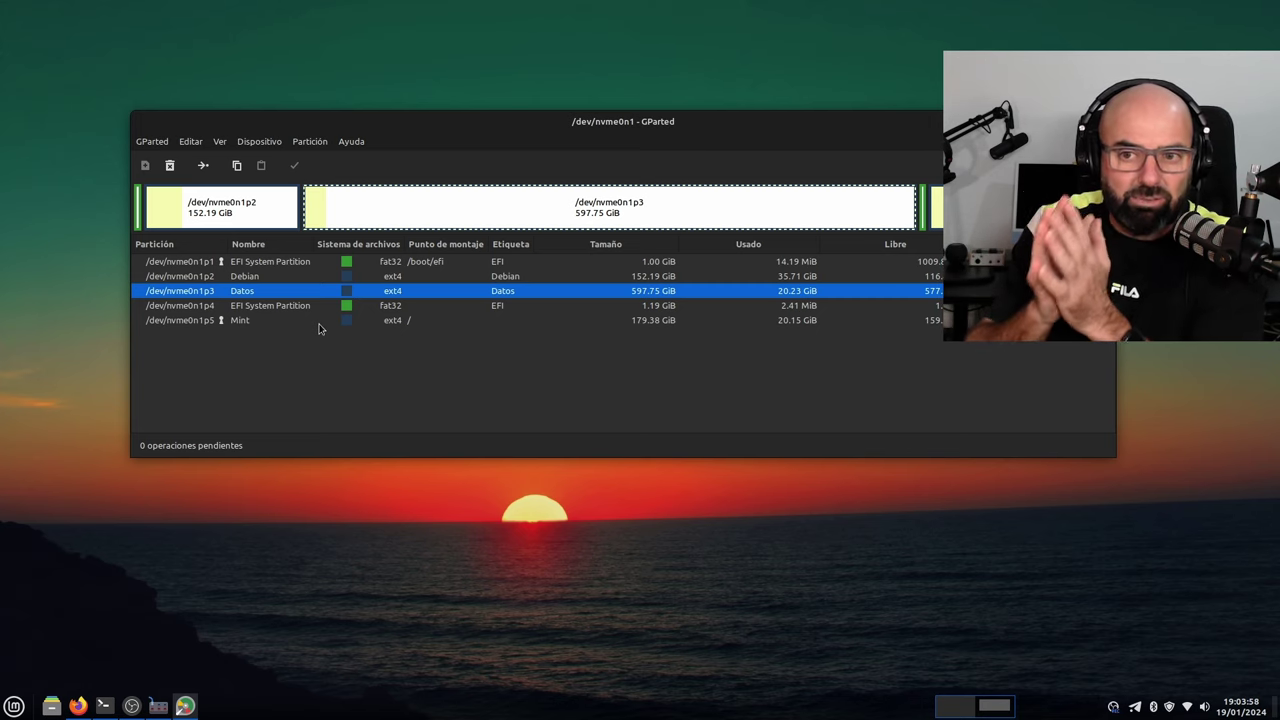
{"action": "left_click", "coordinate": [266, 307]}
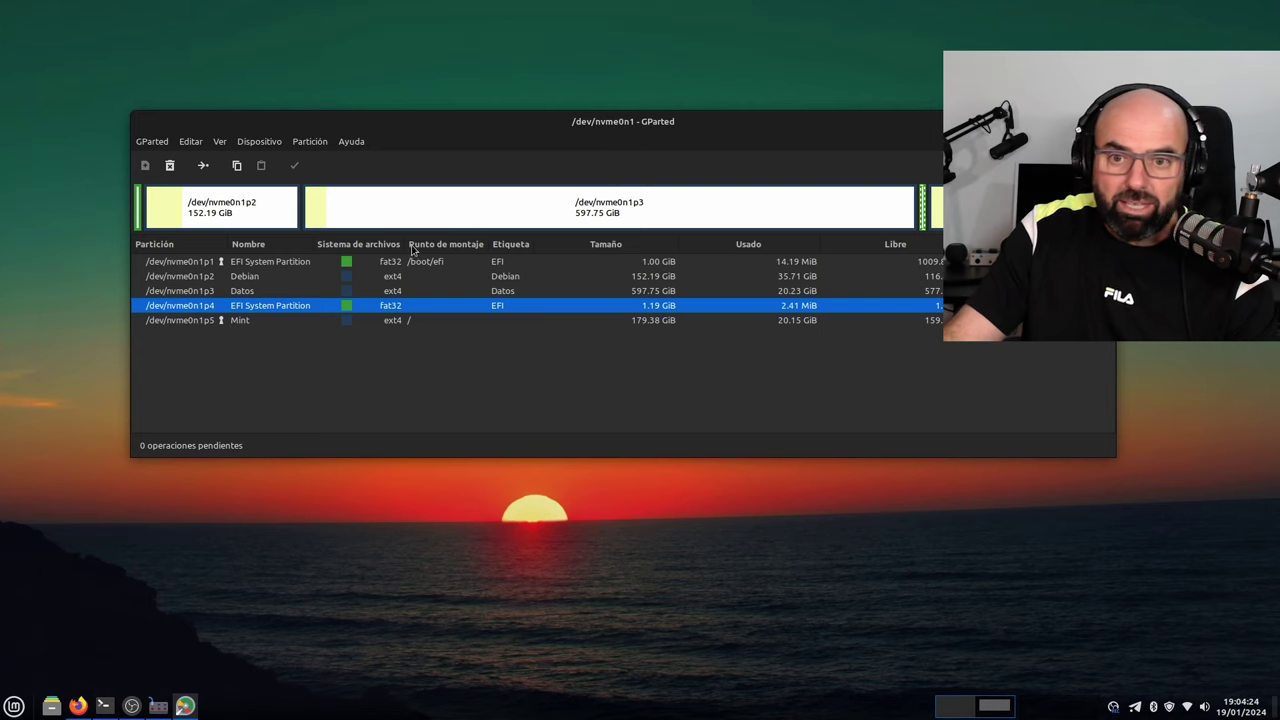
{"action": "left_click", "coordinate": [243, 322]}
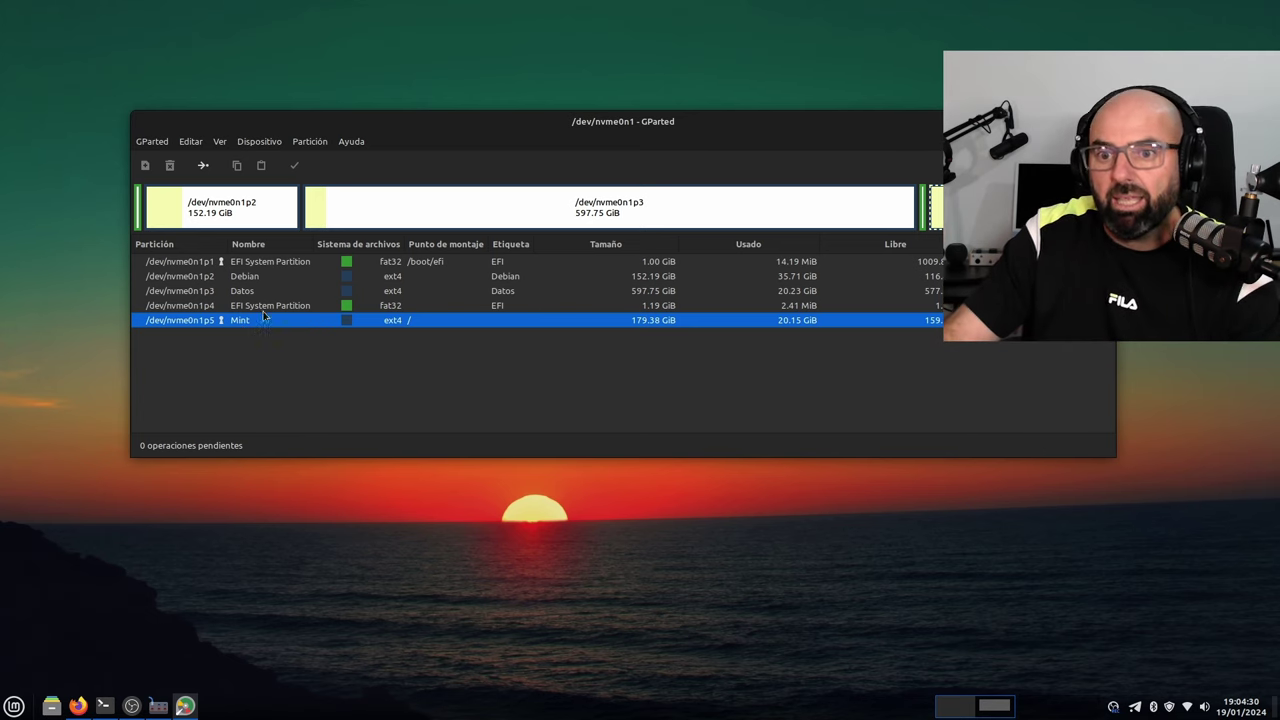
Step: Compare the Mint partition with the second EFI partition /dev/nvme0n1p4, and with the mounted EFI partition /dev/nvme0n1p1
{"action": "left_click", "coordinate": [270, 306]}
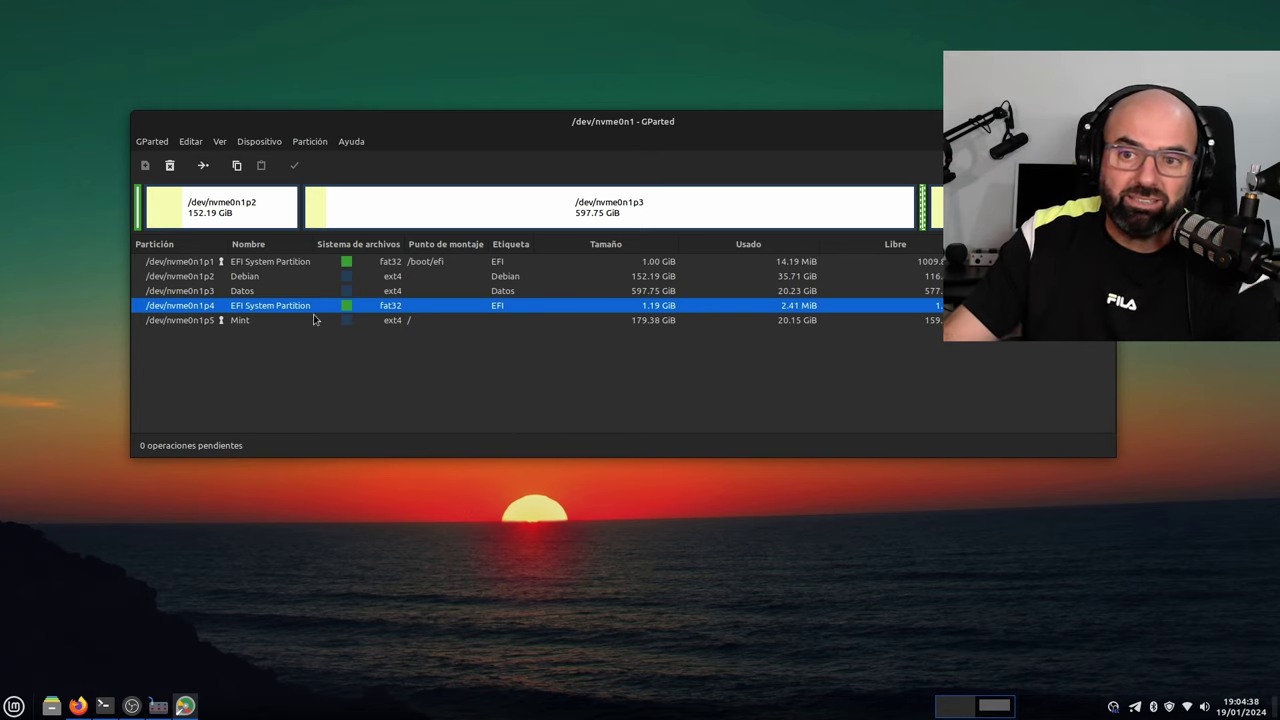
{"action": "left_click", "coordinate": [235, 322]}
{"action": "left_click", "coordinate": [246, 310]}
{"action": "left_click", "coordinate": [239, 324]}
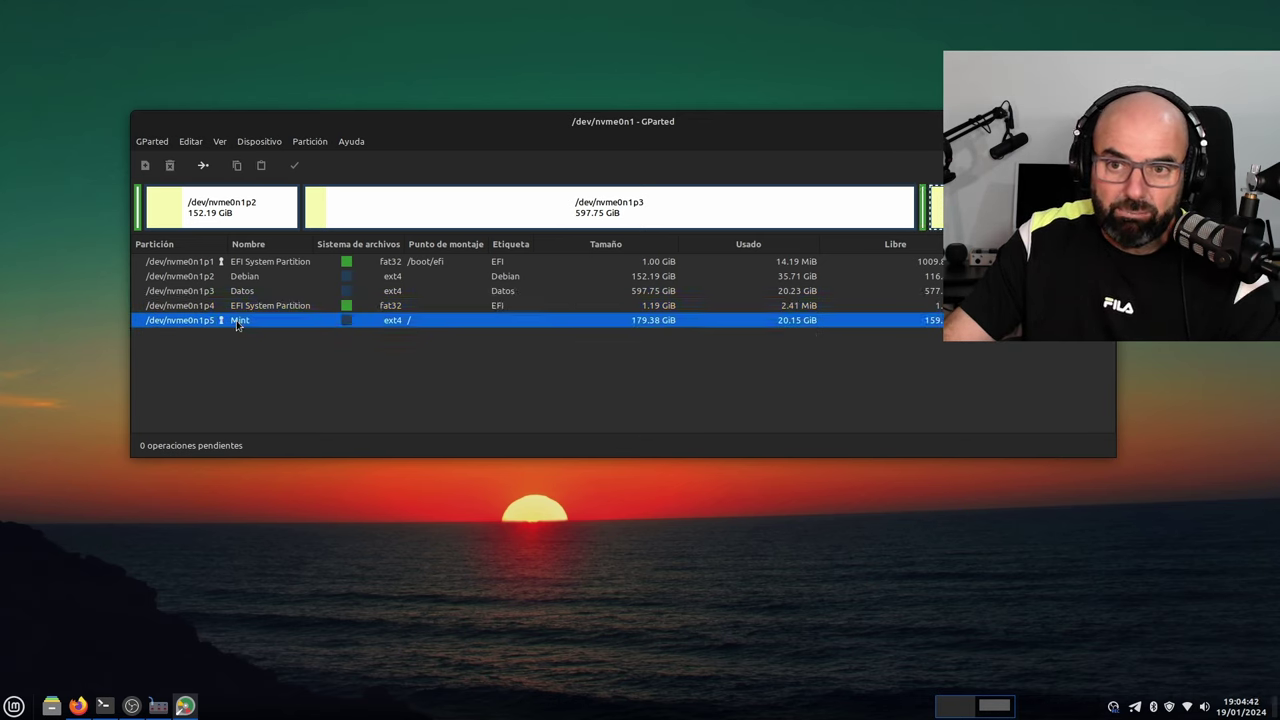
{"action": "left_click", "coordinate": [250, 311]}
{"action": "left_click", "coordinate": [240, 324]}
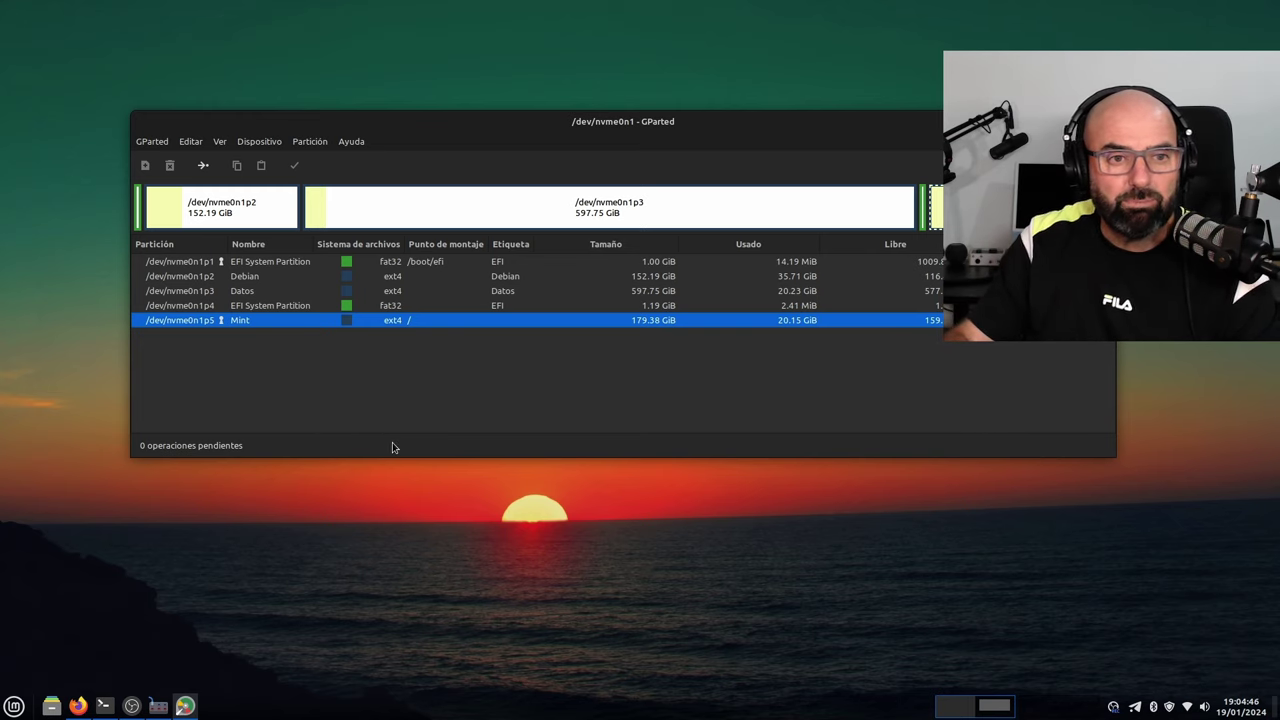
{"action": "left_click", "coordinate": [201, 264]}
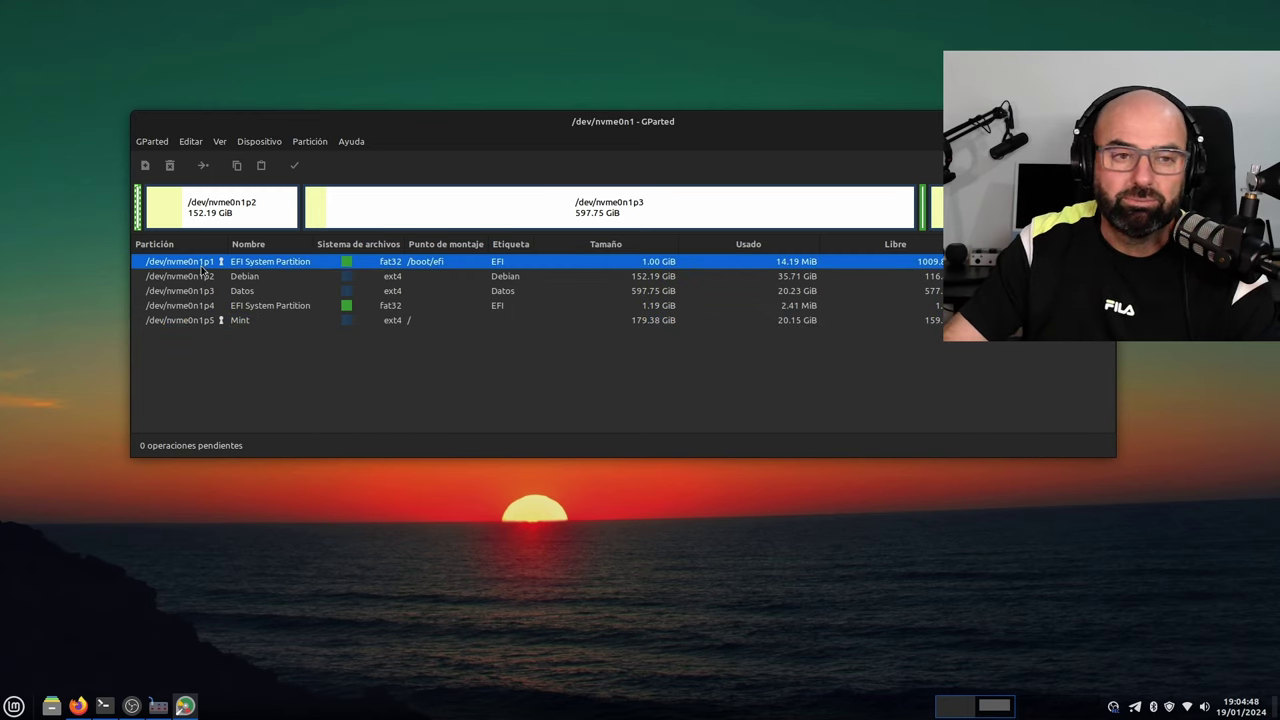
{"action": "left_click", "coordinate": [201, 323]}
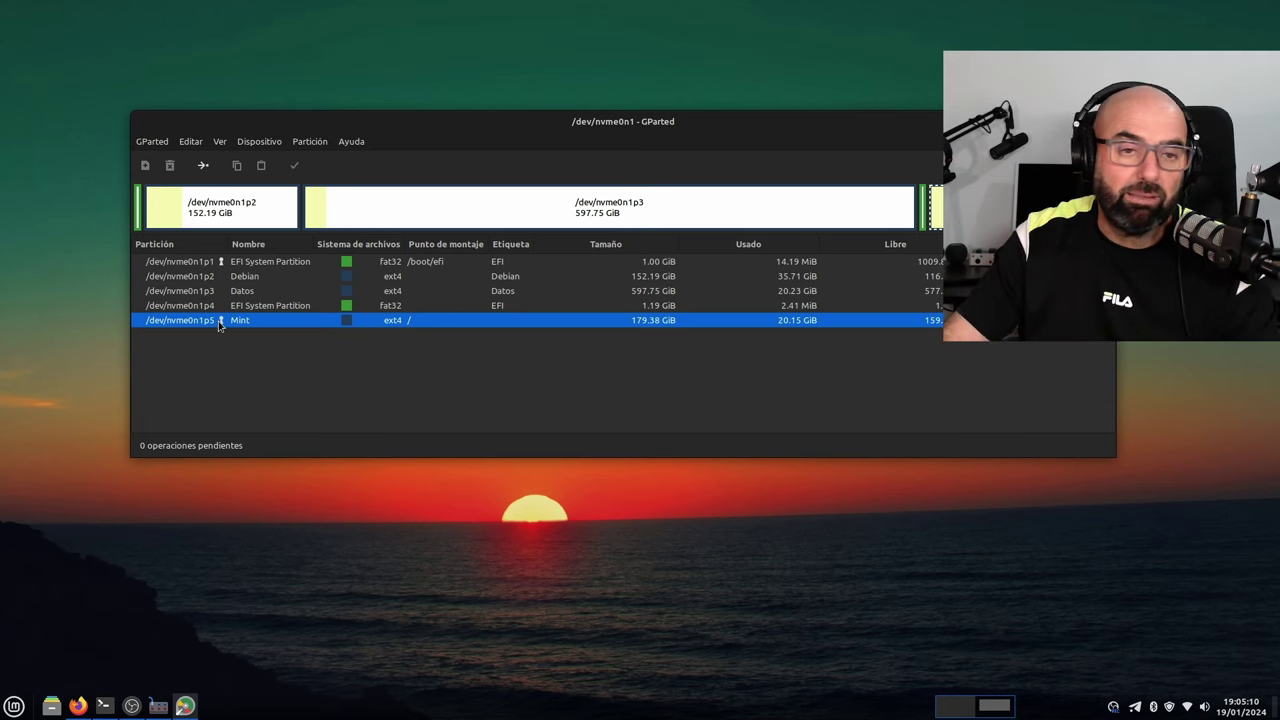
Step: Compare the second EFI system partition /dev/nvme0n1p4 with the mounted /dev/nvme0n1p1, ending on /dev/nvme0n1p4
{"action": "left_click", "coordinate": [258, 308]}
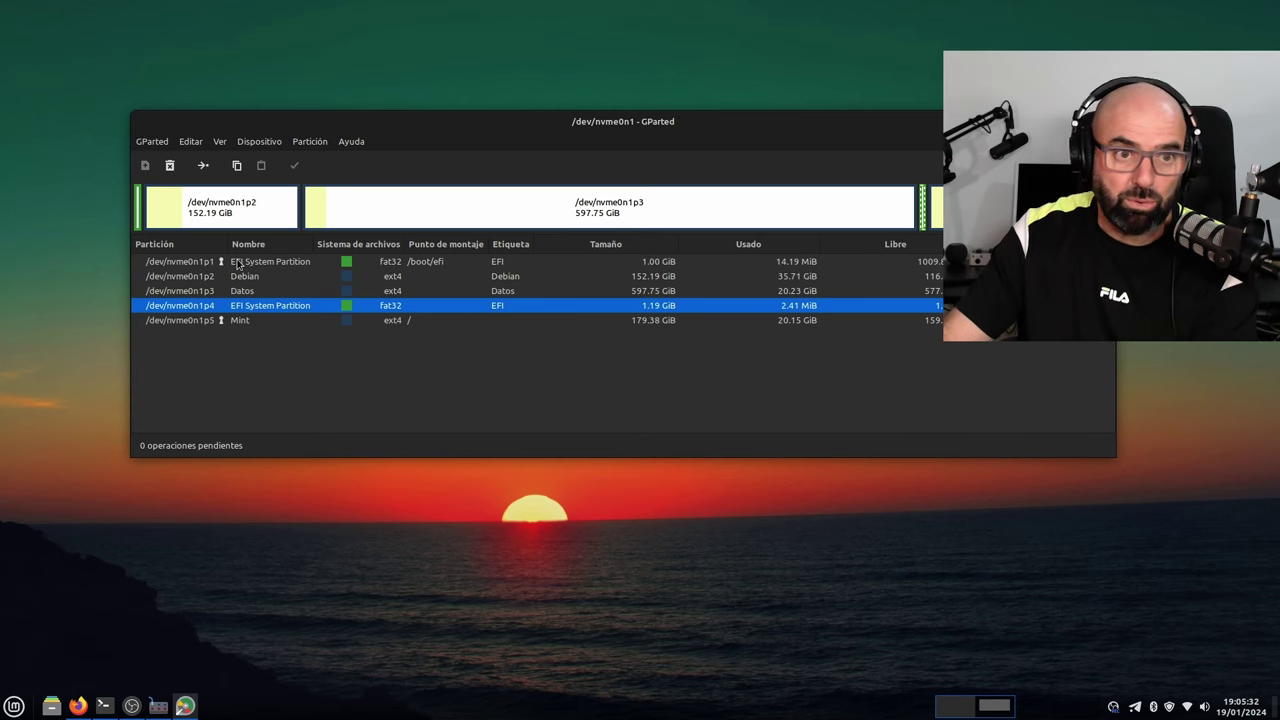
{"action": "left_click", "coordinate": [262, 264]}
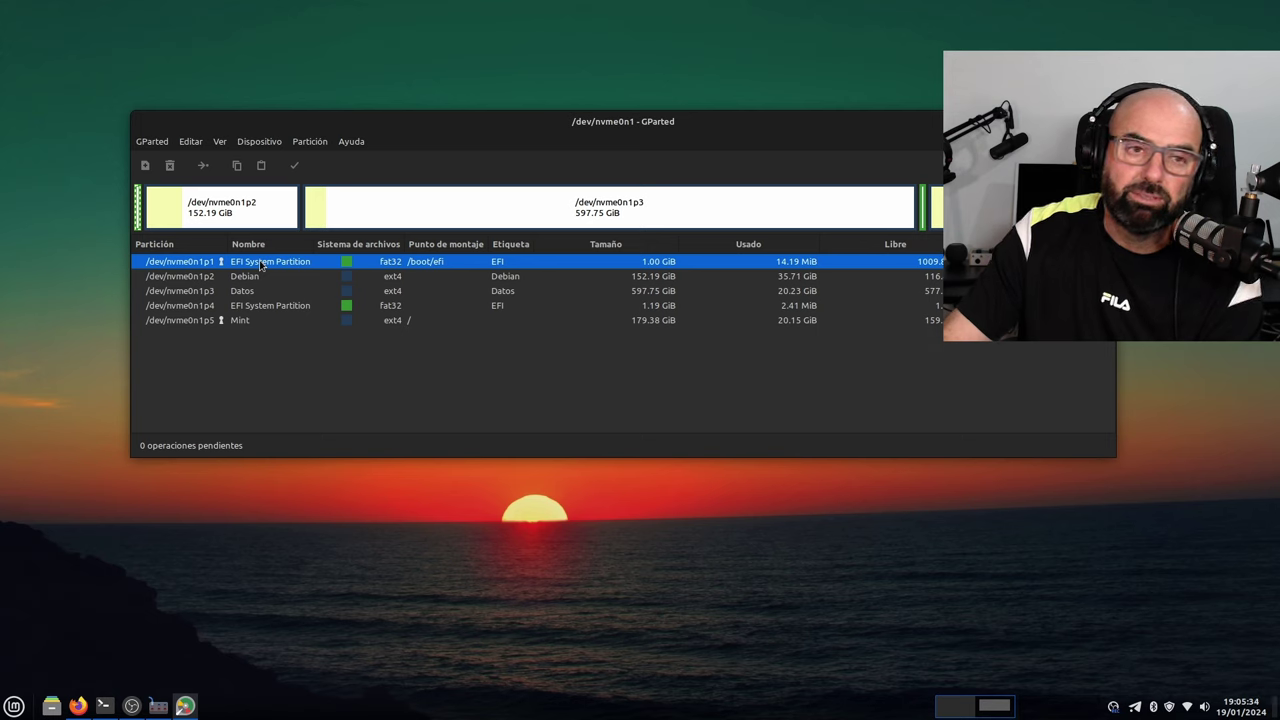
{"action": "left_click", "coordinate": [239, 308]}
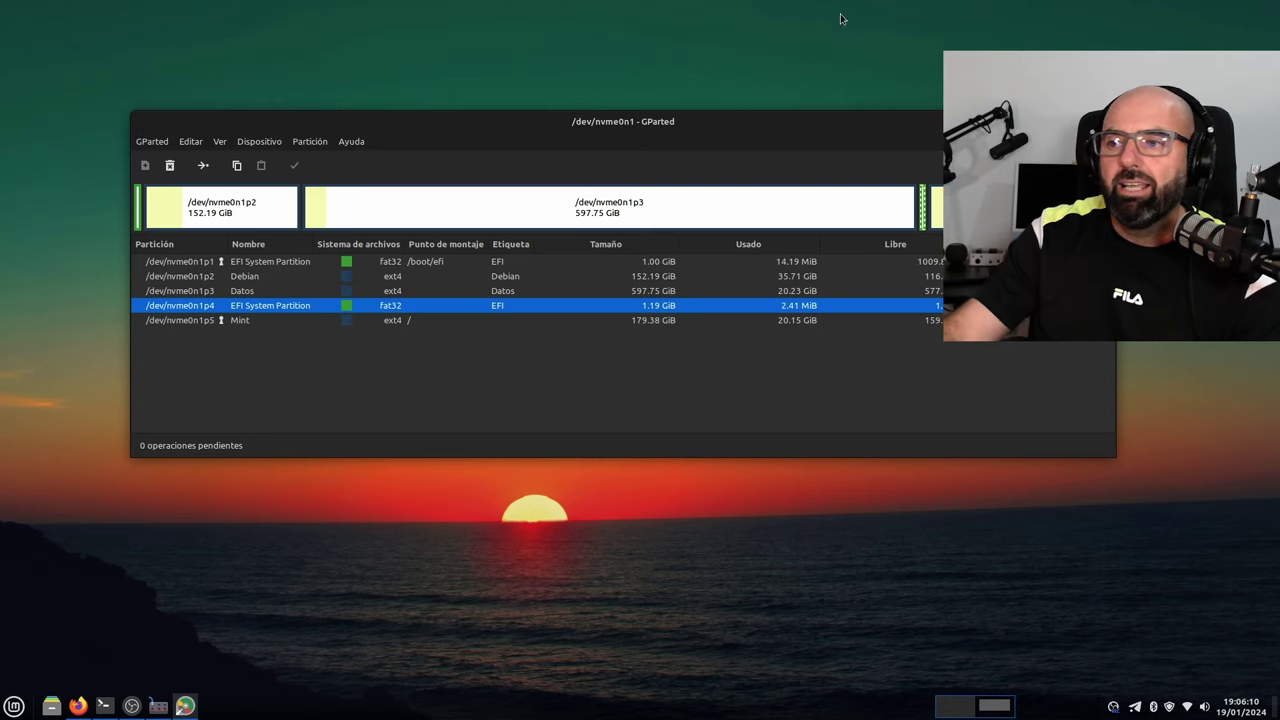
Step: Switch to the terminal on the other workspace and run sudo geany /etc/default/grub, entering the sudo password
{"action": "key", "text": "ctrl+alt+Left"}
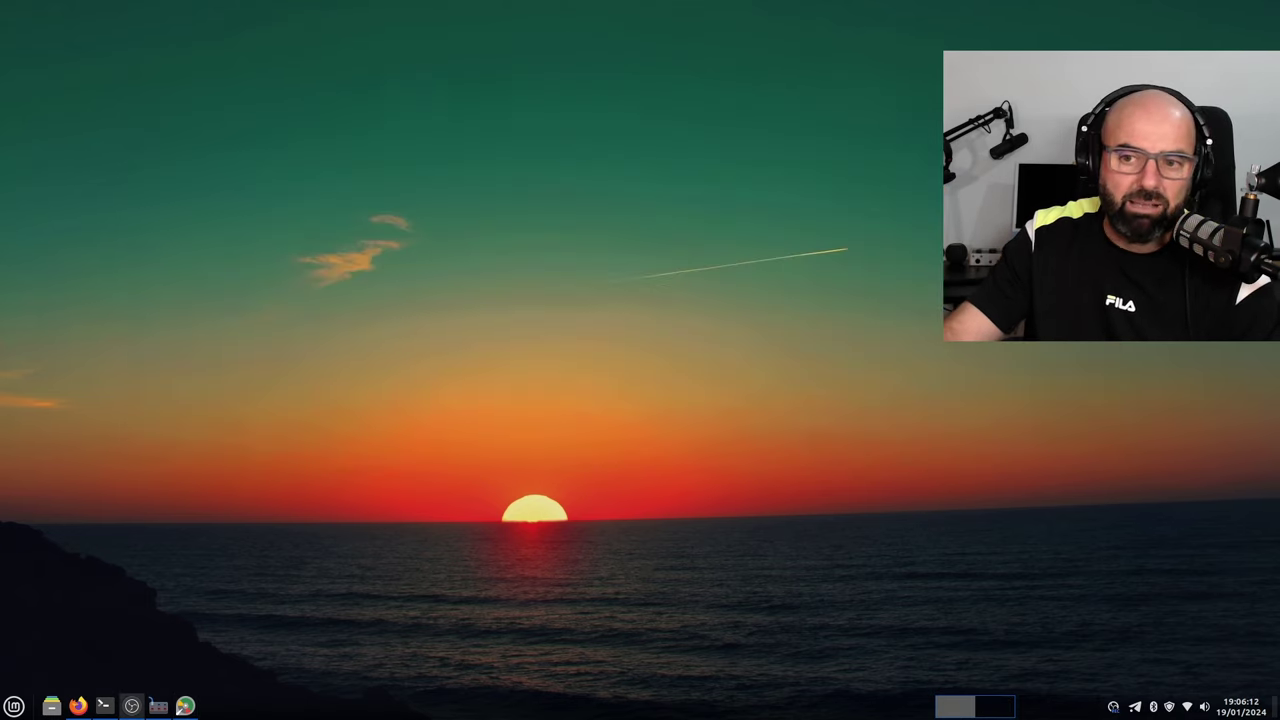
{"action": "left_click", "coordinate": [103, 695]}
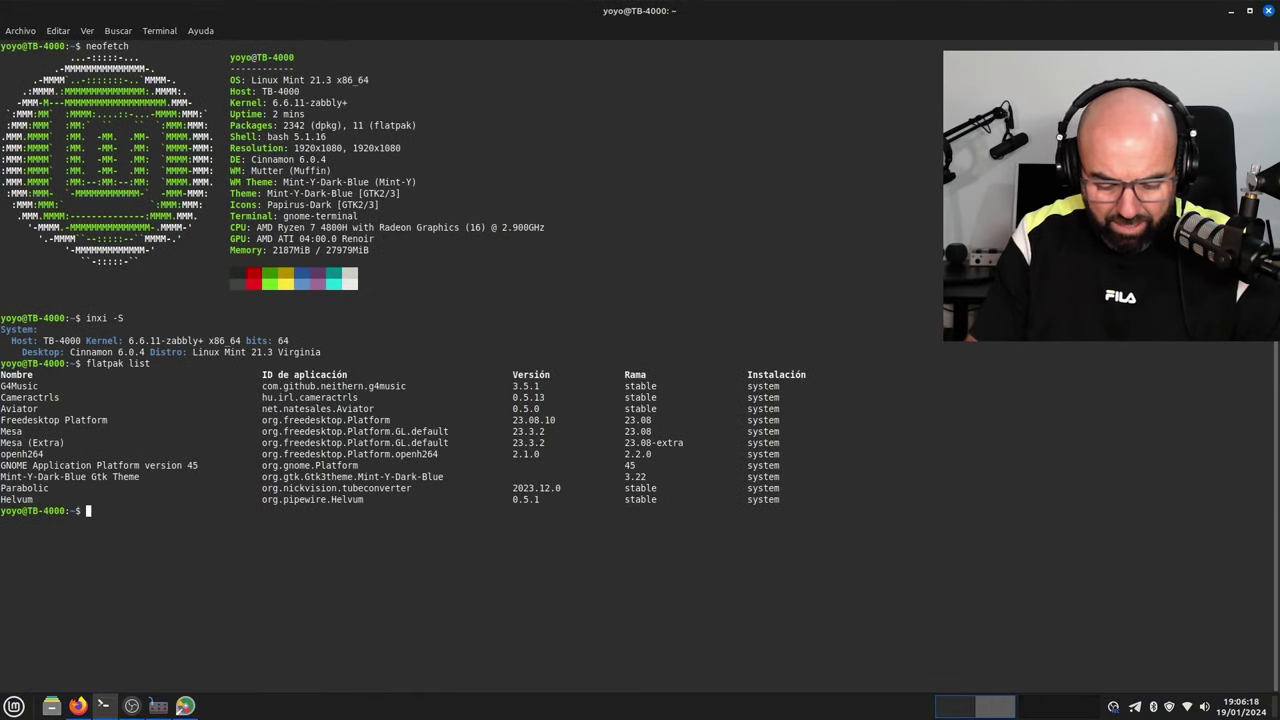
{"action": "type", "text": "sudo "}
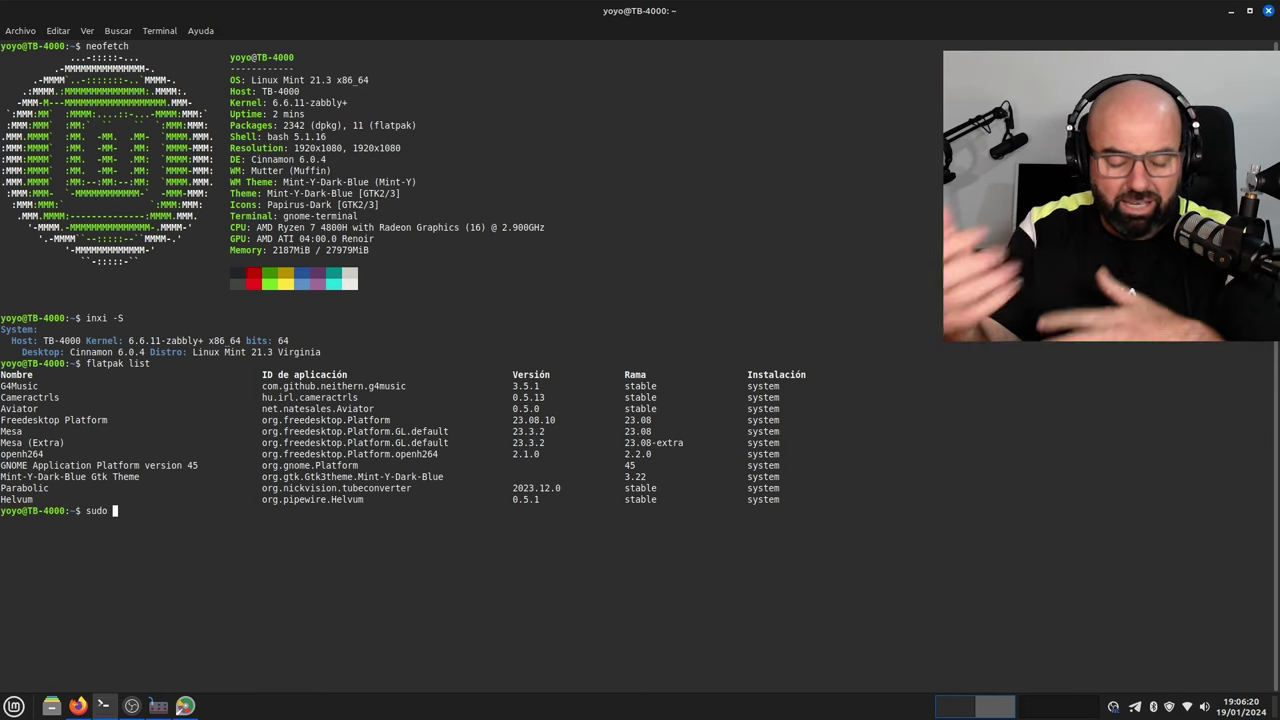
{"action": "type", "text": "geab"}
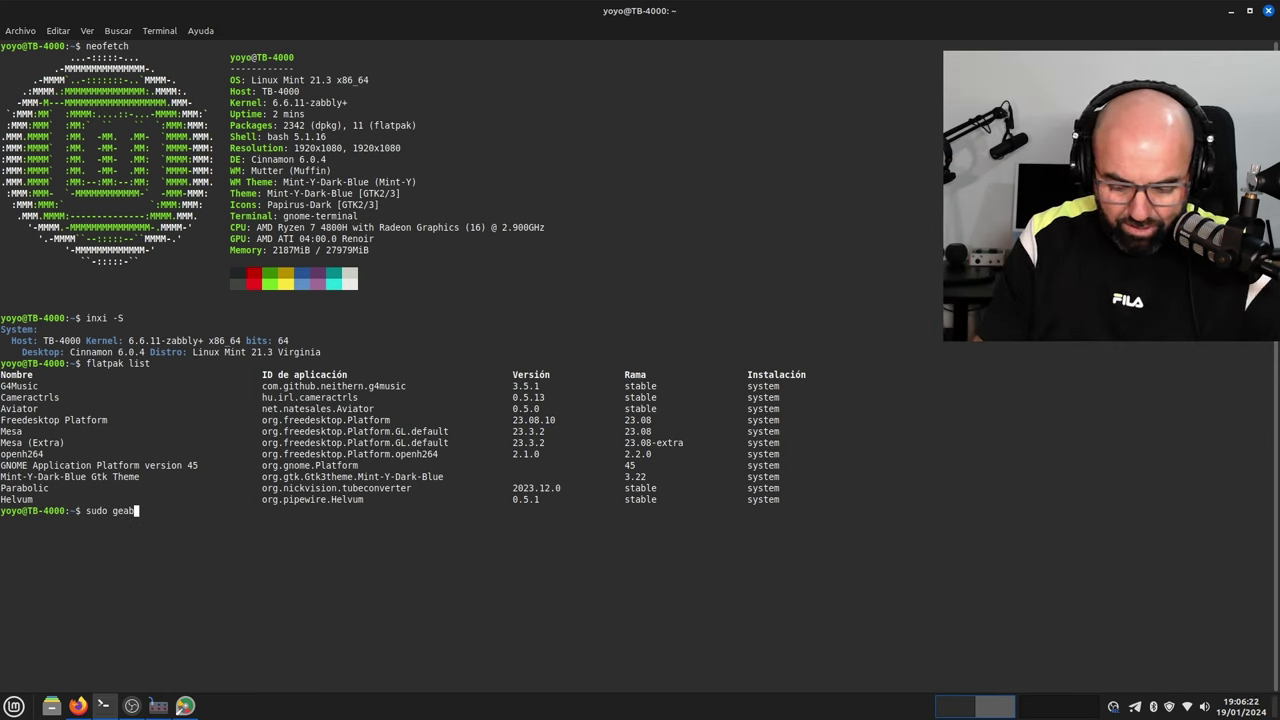
{"action": "key", "text": "BackSpace"}
{"action": "type", "text": "ny "}
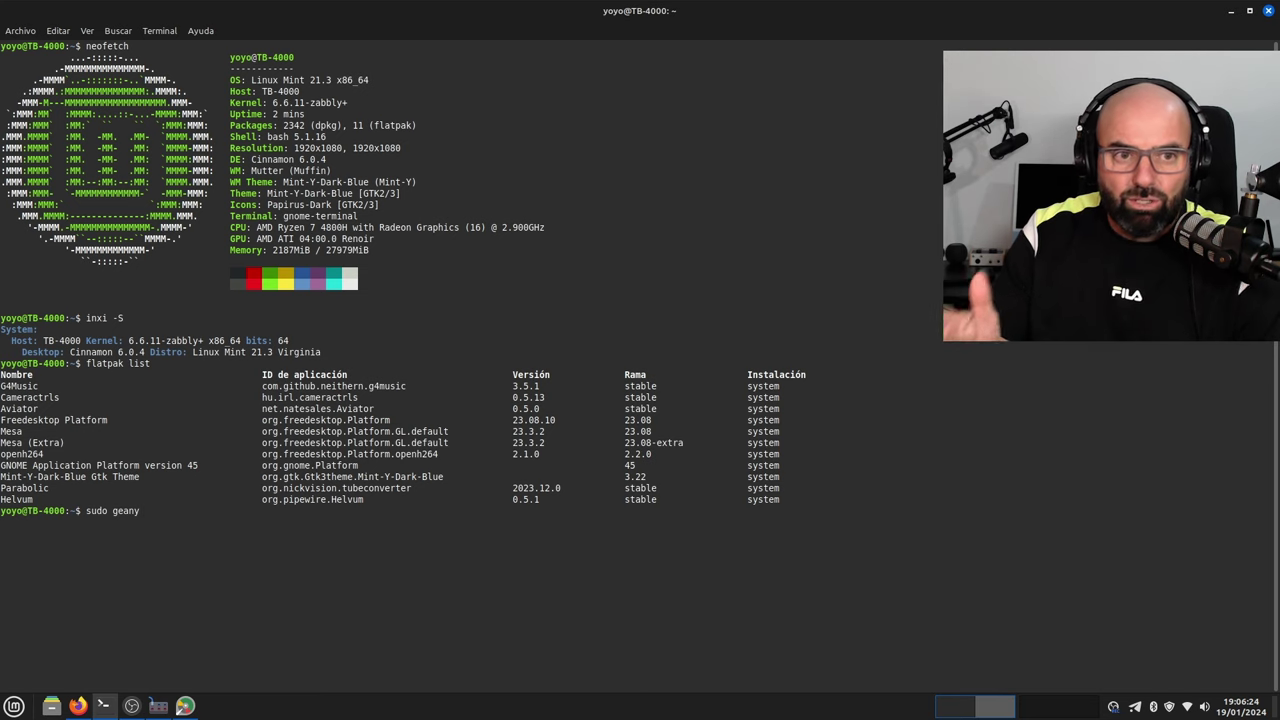
{"action": "type", "text": "/etc/"}
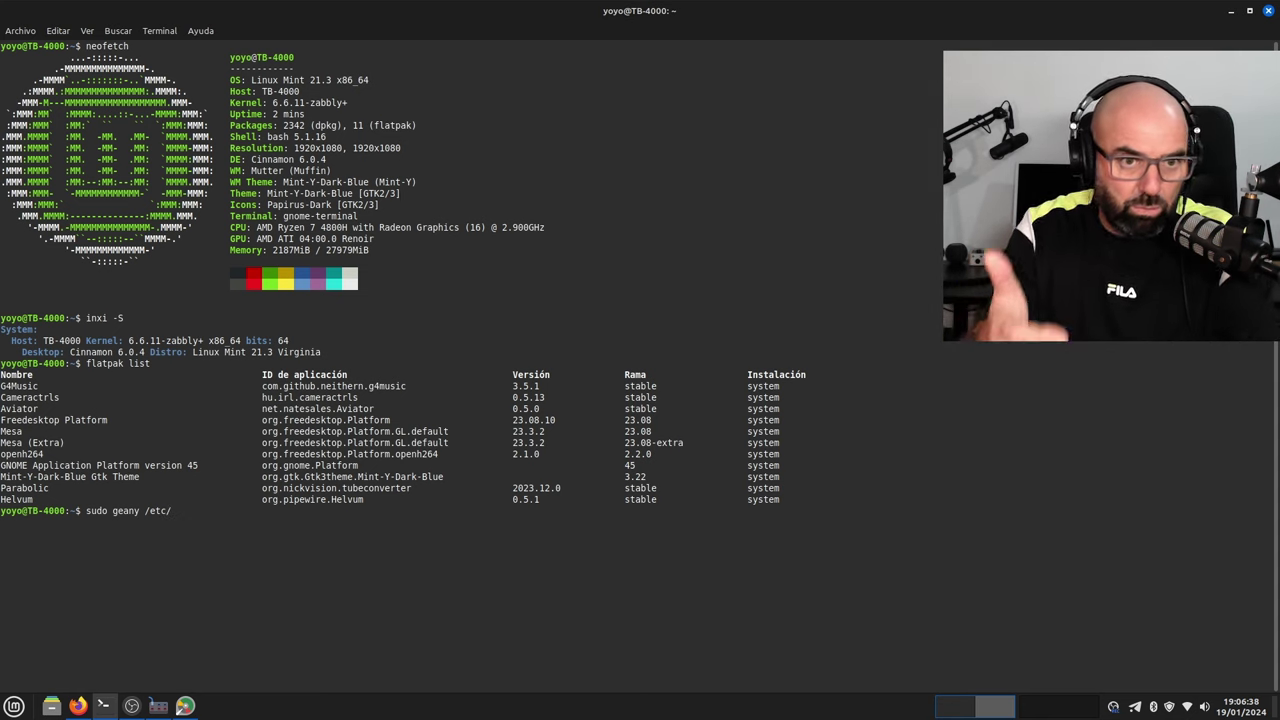
{"action": "type", "text": "defa"}
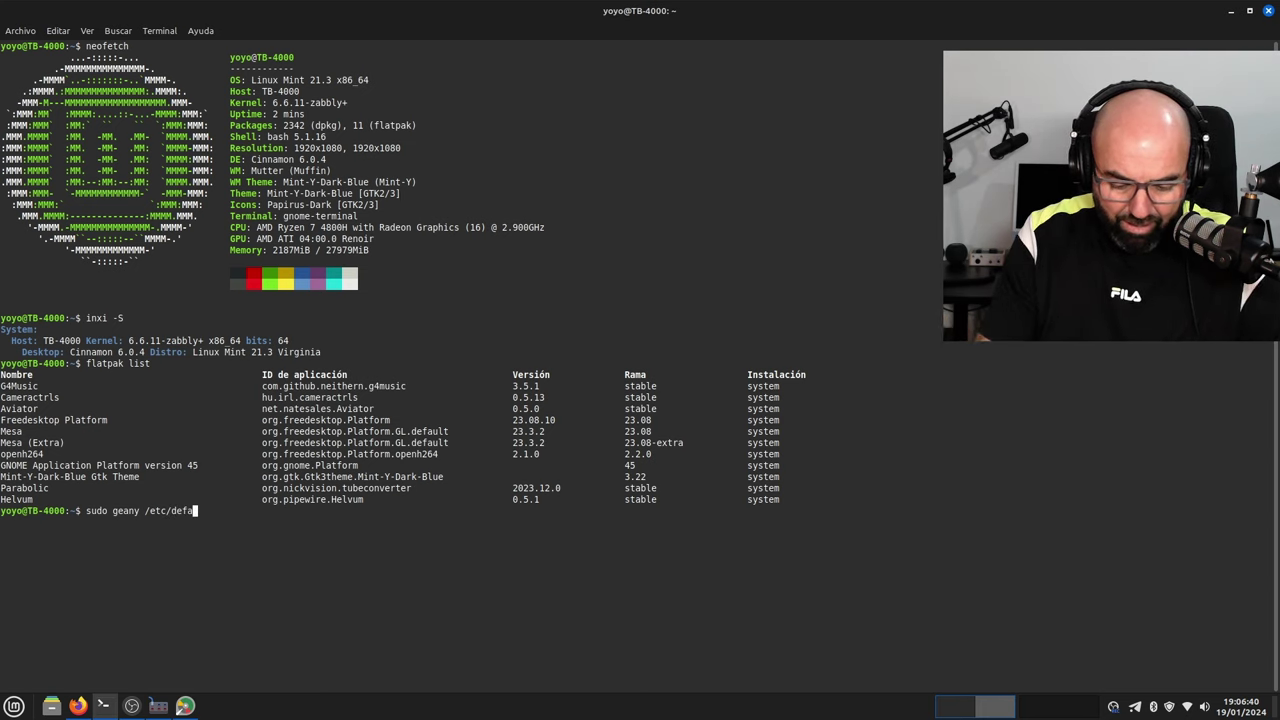
{"action": "type", "text": "ult/grub"}
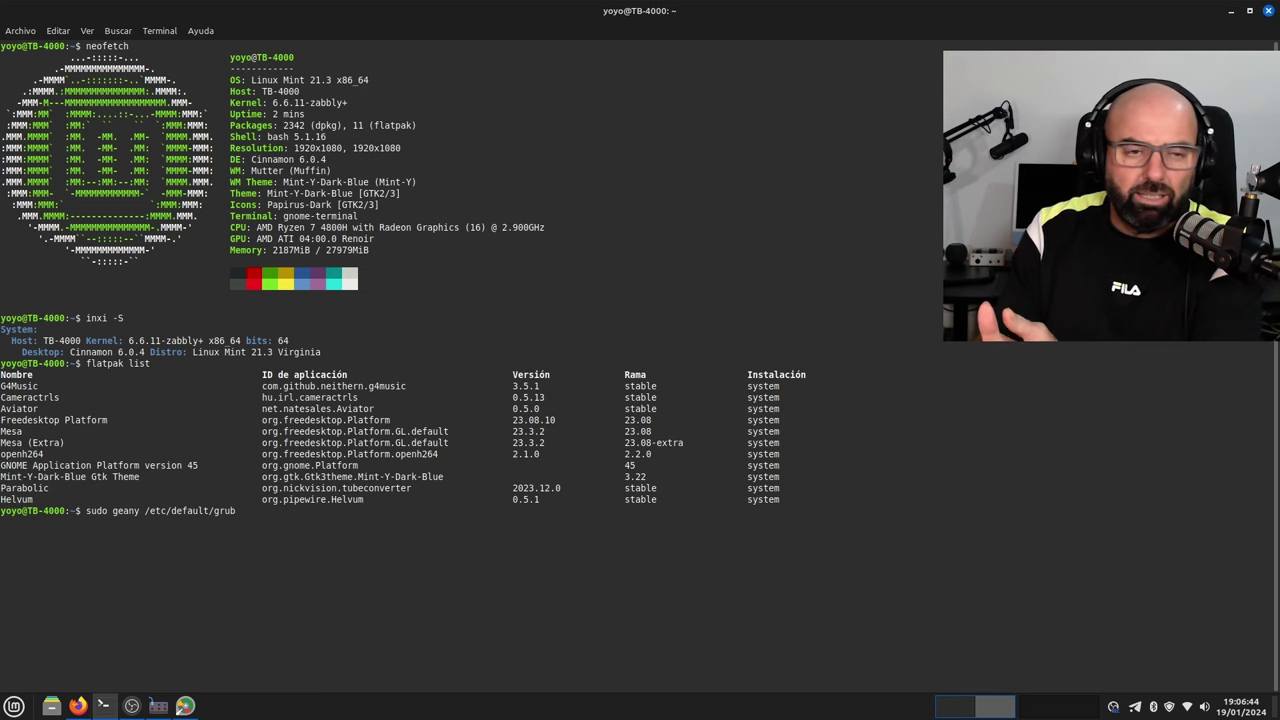
{"action": "key", "text": "Return"}
{"action": "type", "text": "********"}
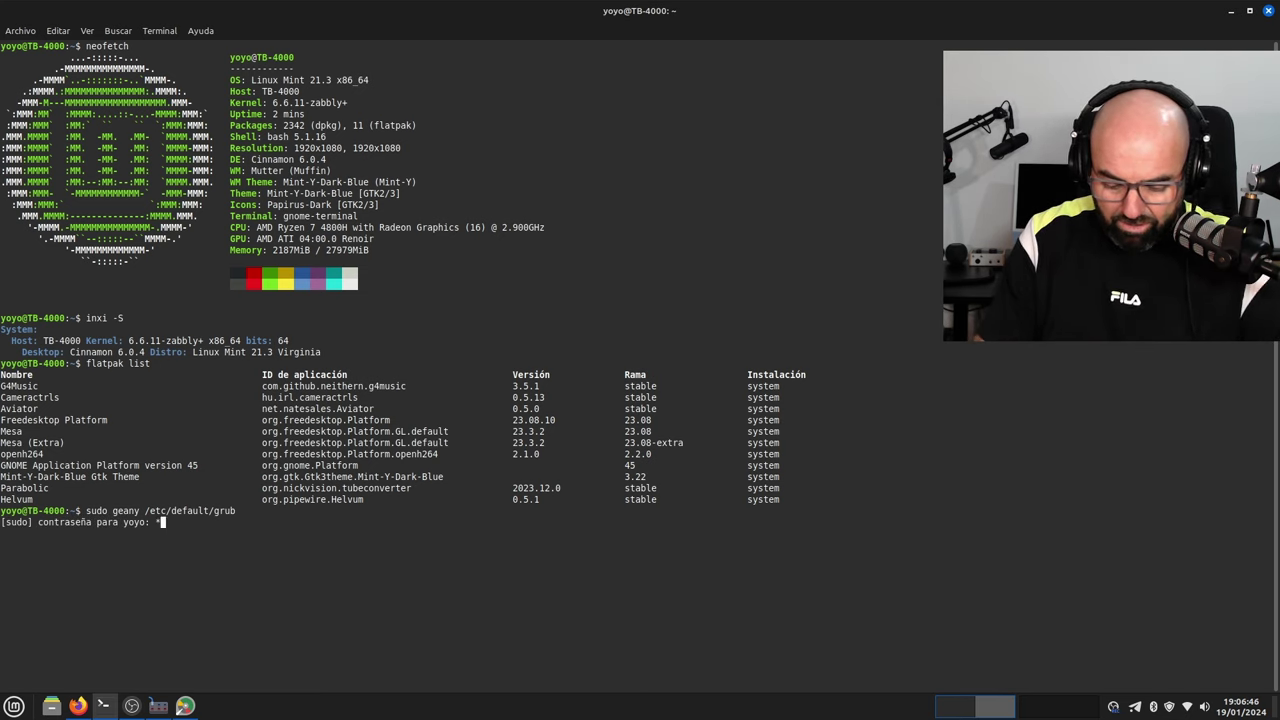
{"action": "type", "text": "***"}
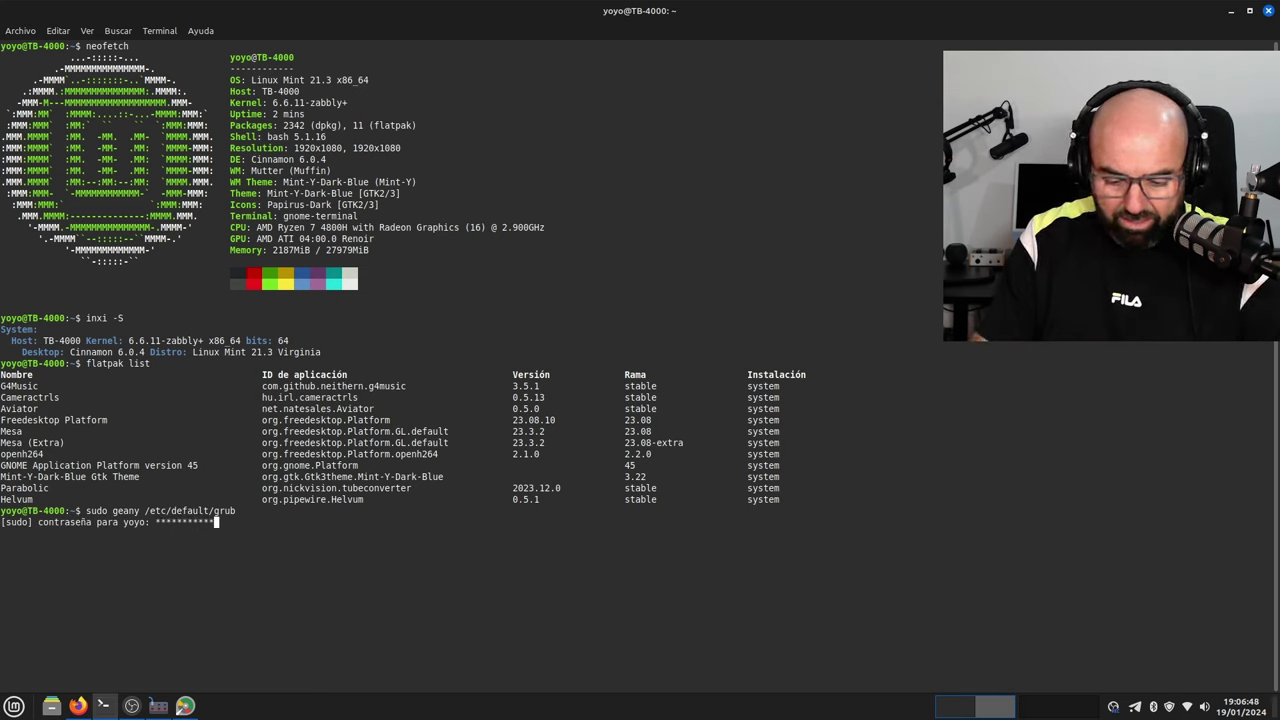
{"action": "key", "text": "Return"}
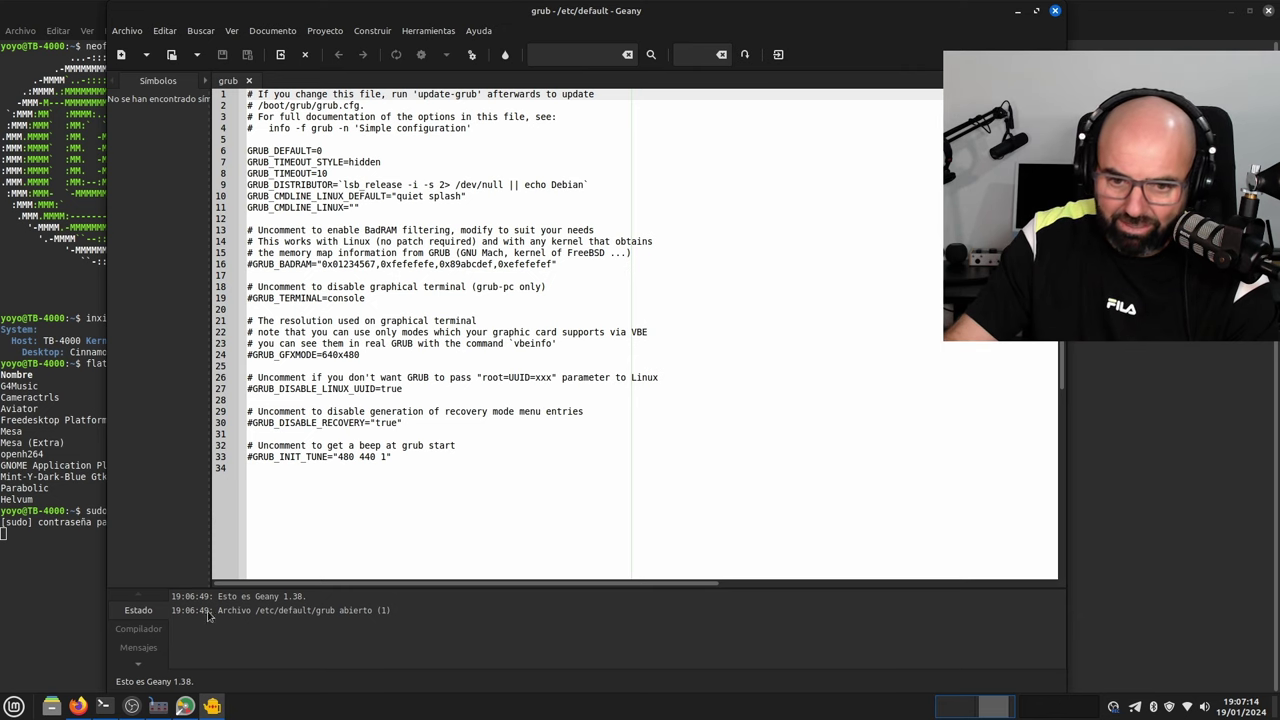
Step: Browse to the Descargas folder in the file manager and open its grub file in the text editor
{"action": "left_click", "coordinate": [51, 706]}
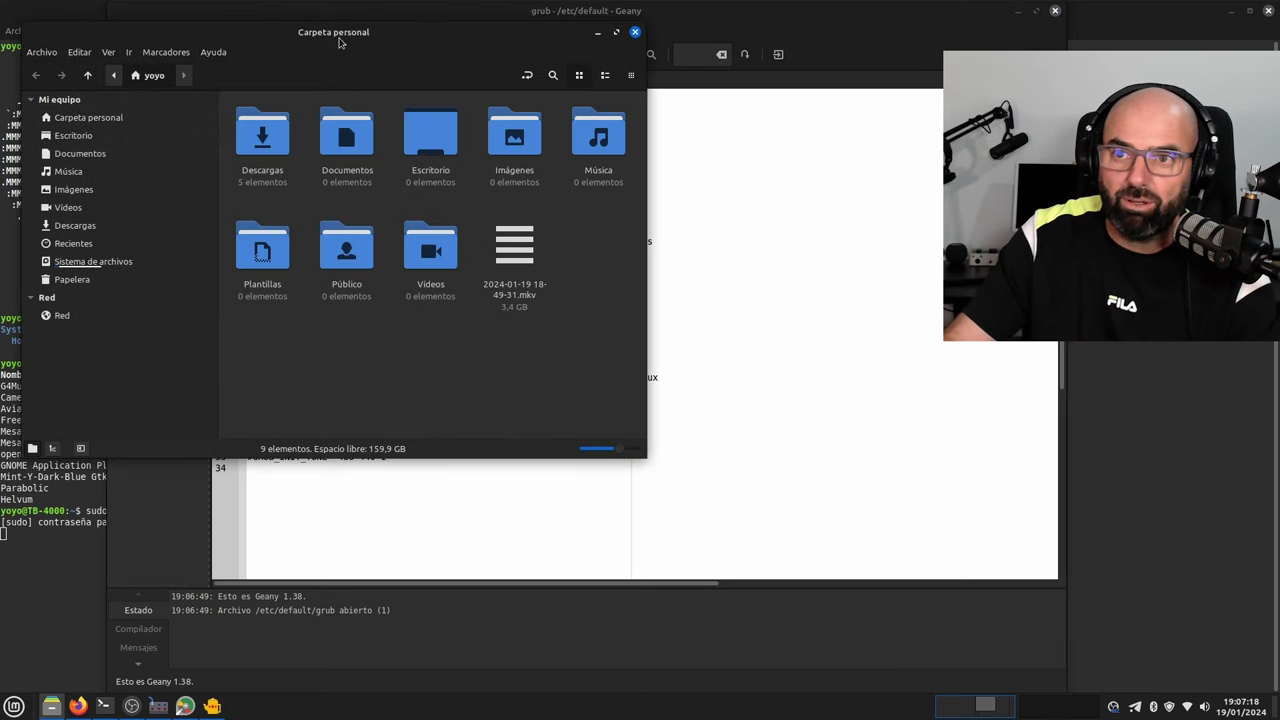
{"action": "left_click_drag", "start_coordinate": [432, 57], "coordinate": [573, 203]}
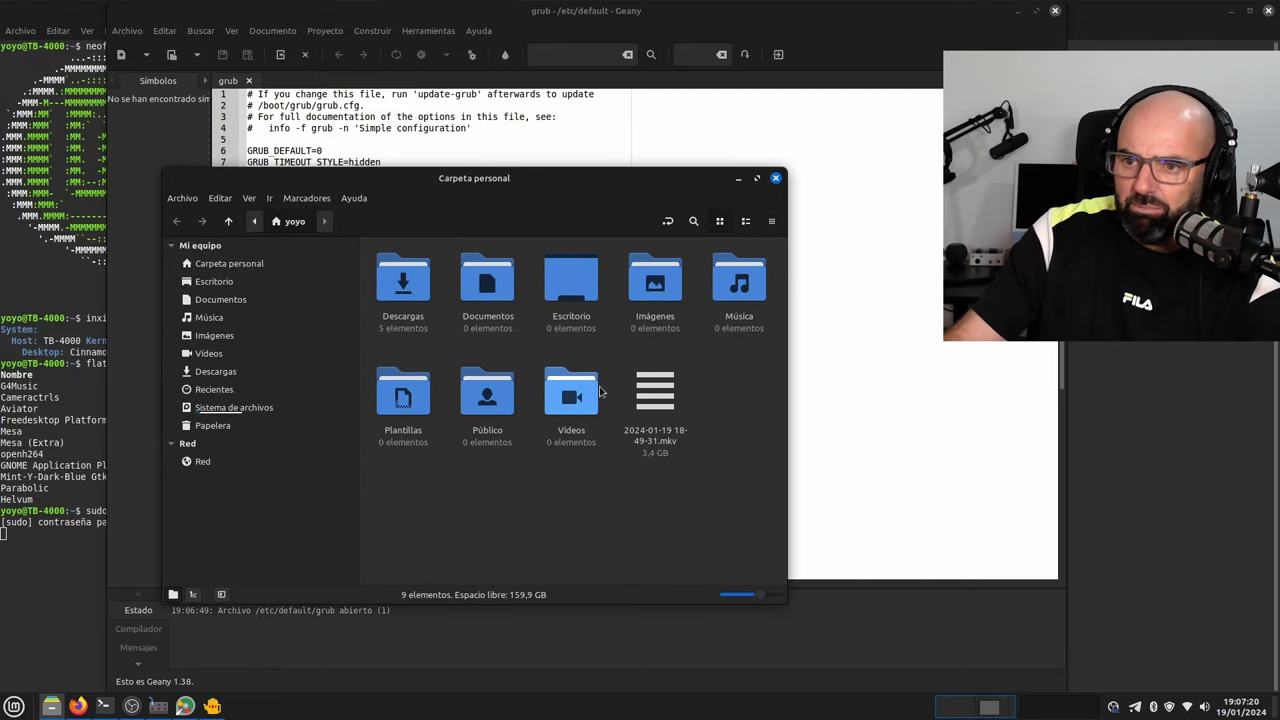
{"action": "double_click", "coordinate": [421, 318]}
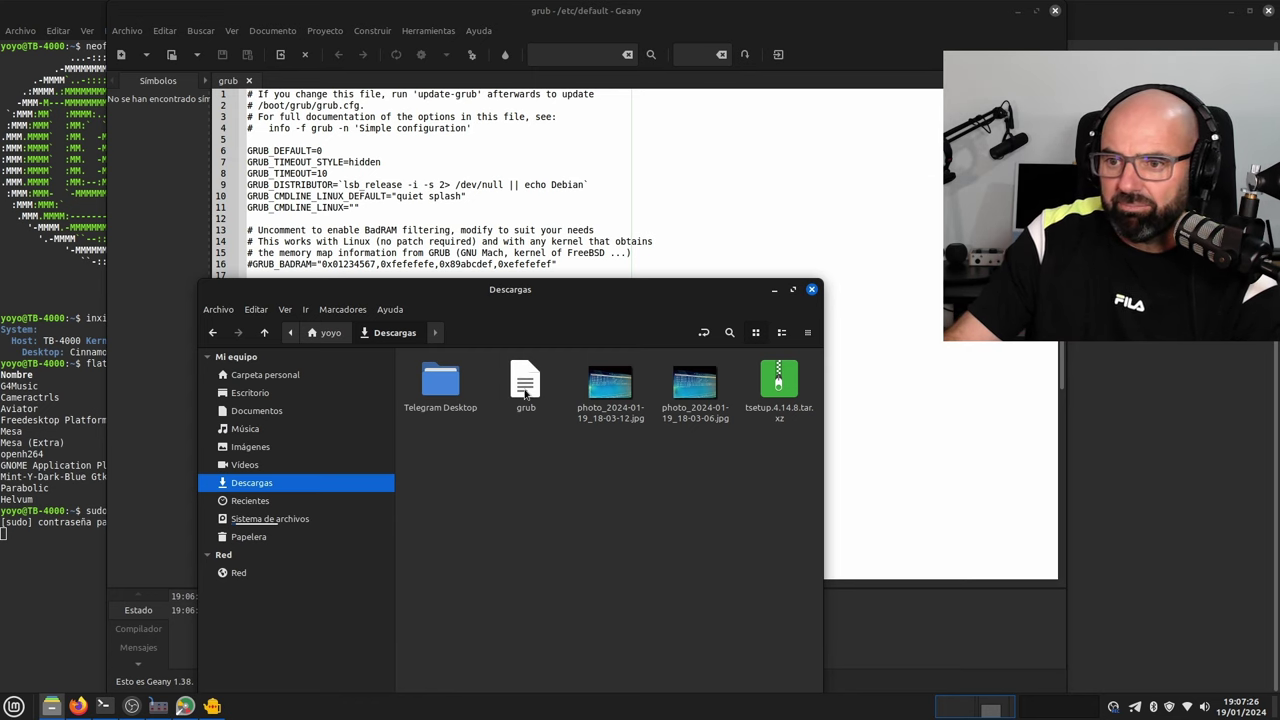
{"action": "right_click", "coordinate": [525, 390]}
{"action": "left_click", "coordinate": [565, 398]}
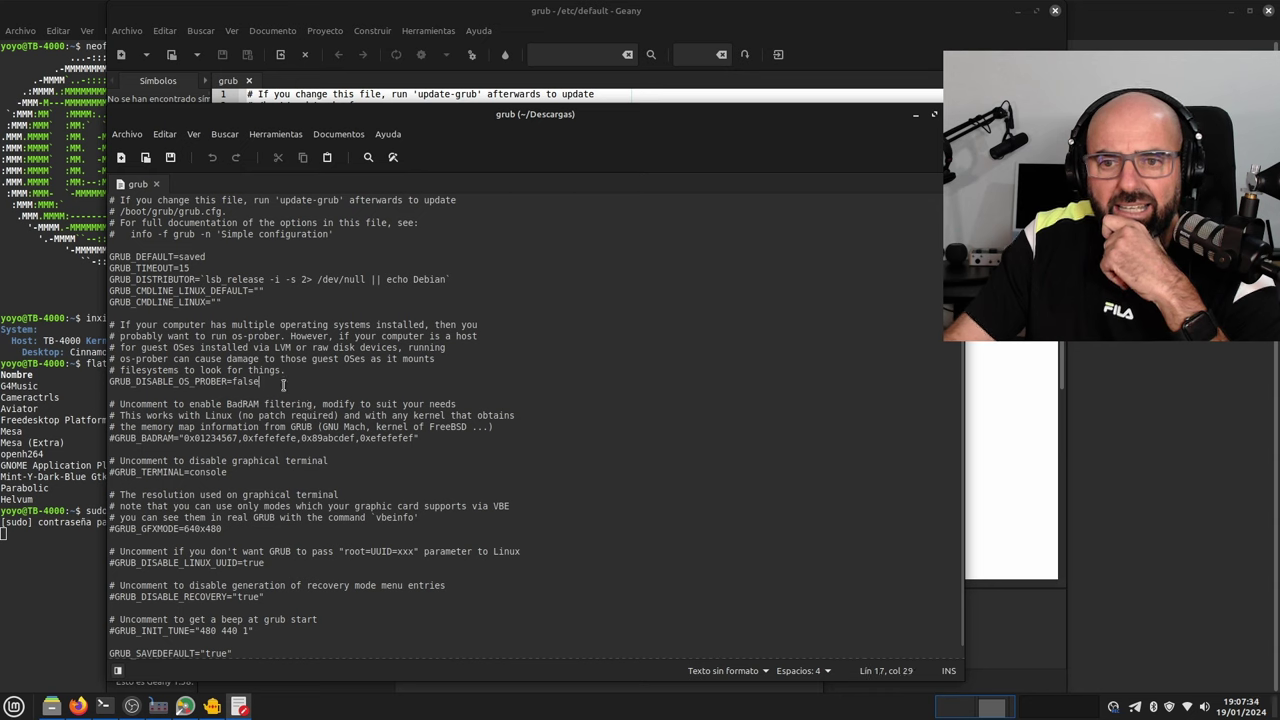
Step: Highlight the os-prober block in the grub copy, comment out GRUB_DISABLE_OS_PROBER=false with #, and remove the # again
{"action": "left_click_drag", "start_coordinate": [259, 381], "coordinate": [103, 330]}
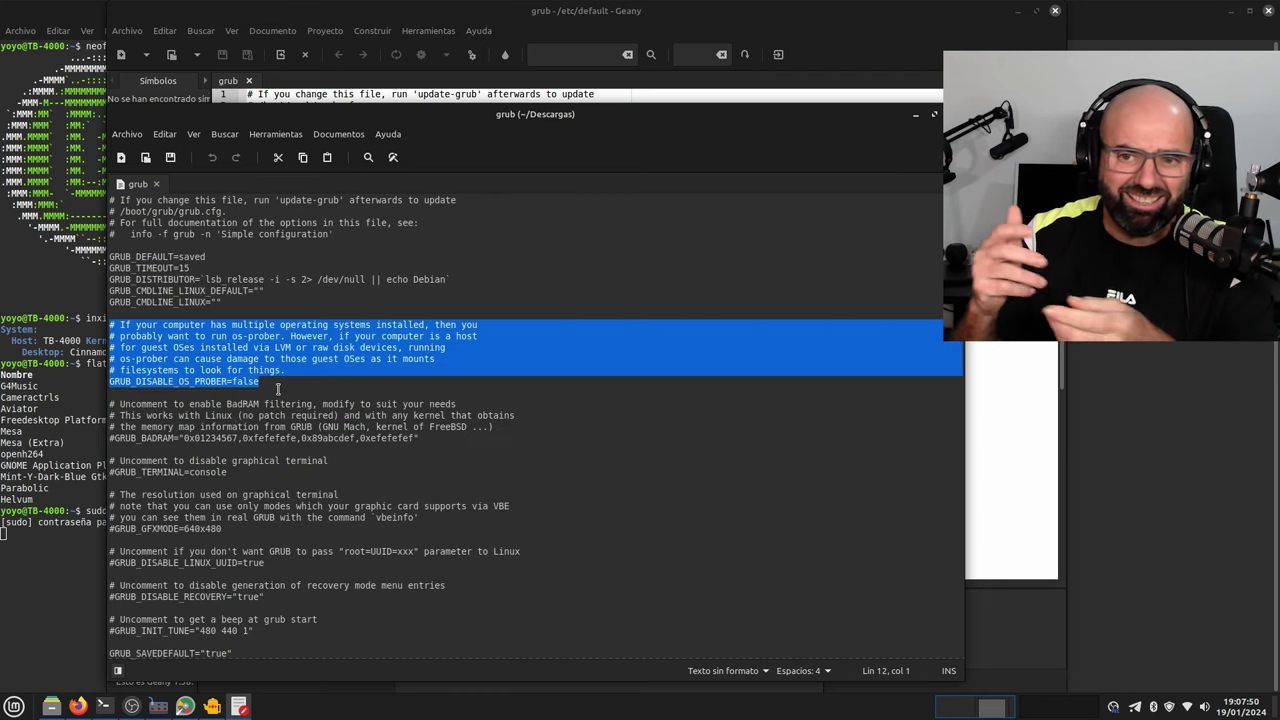
{"action": "left_click", "coordinate": [115, 381]}
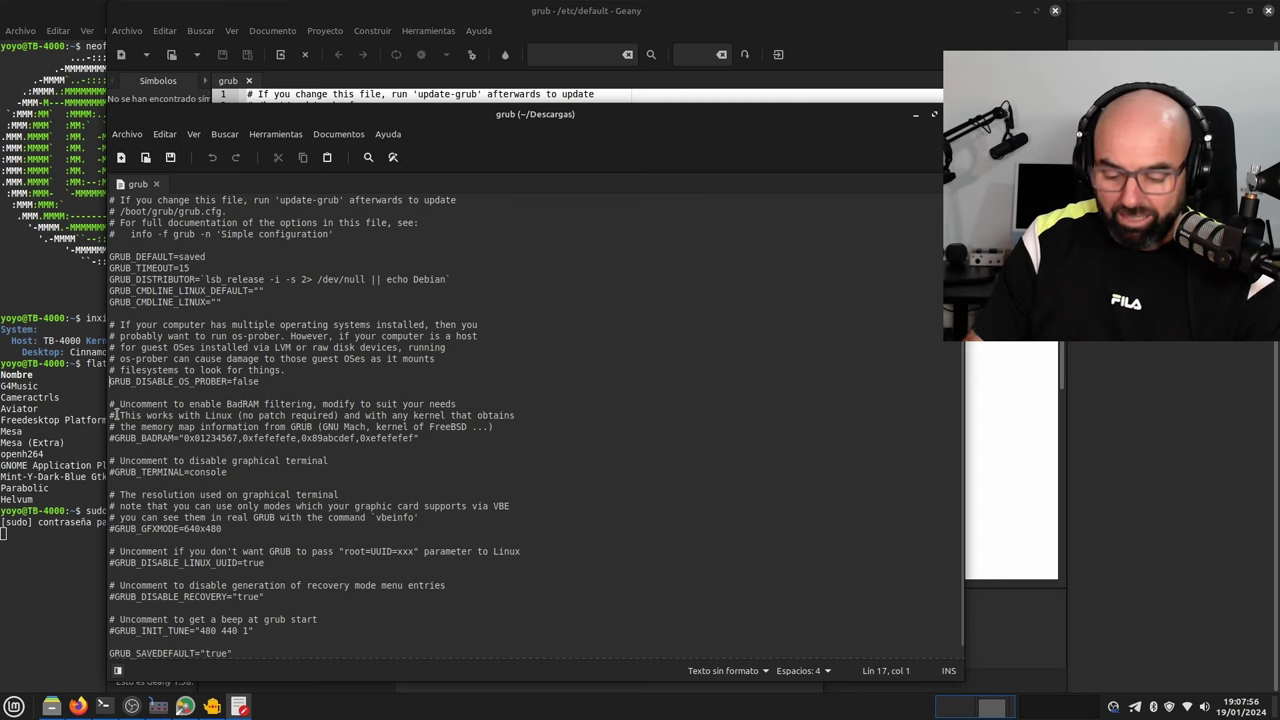
{"action": "type", "text": "#"}
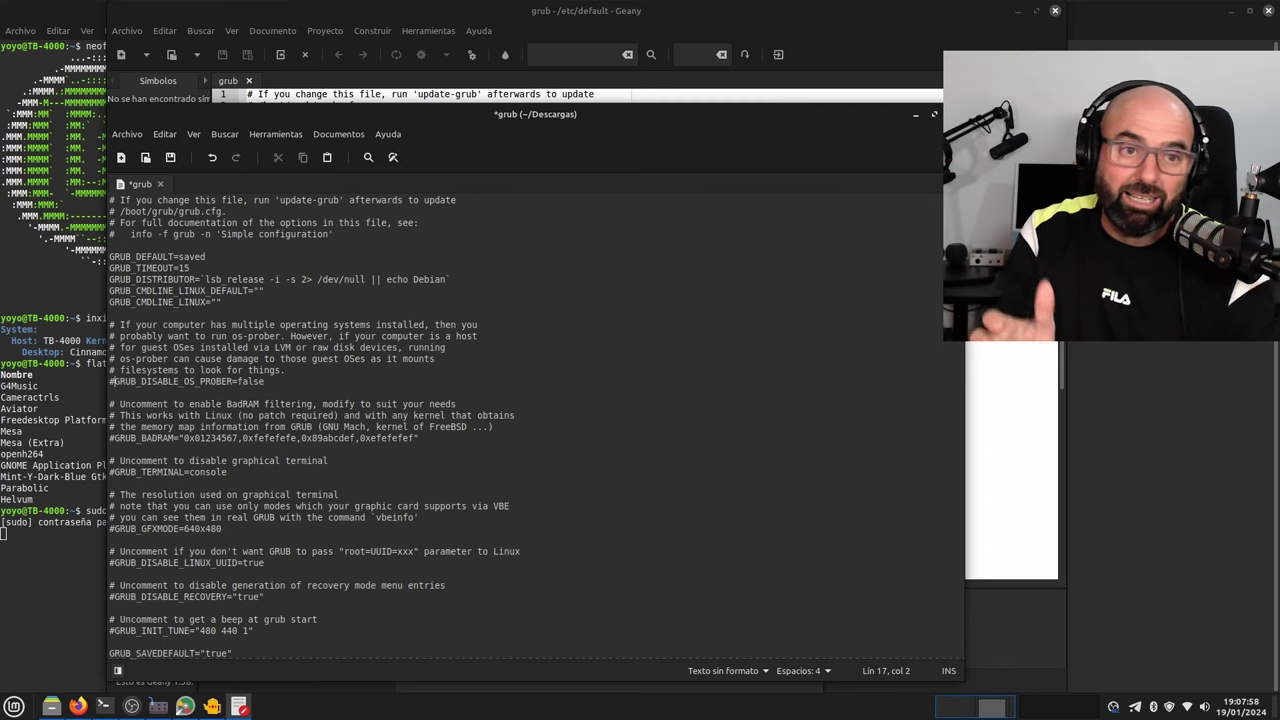
{"action": "key", "text": "BackSpace"}
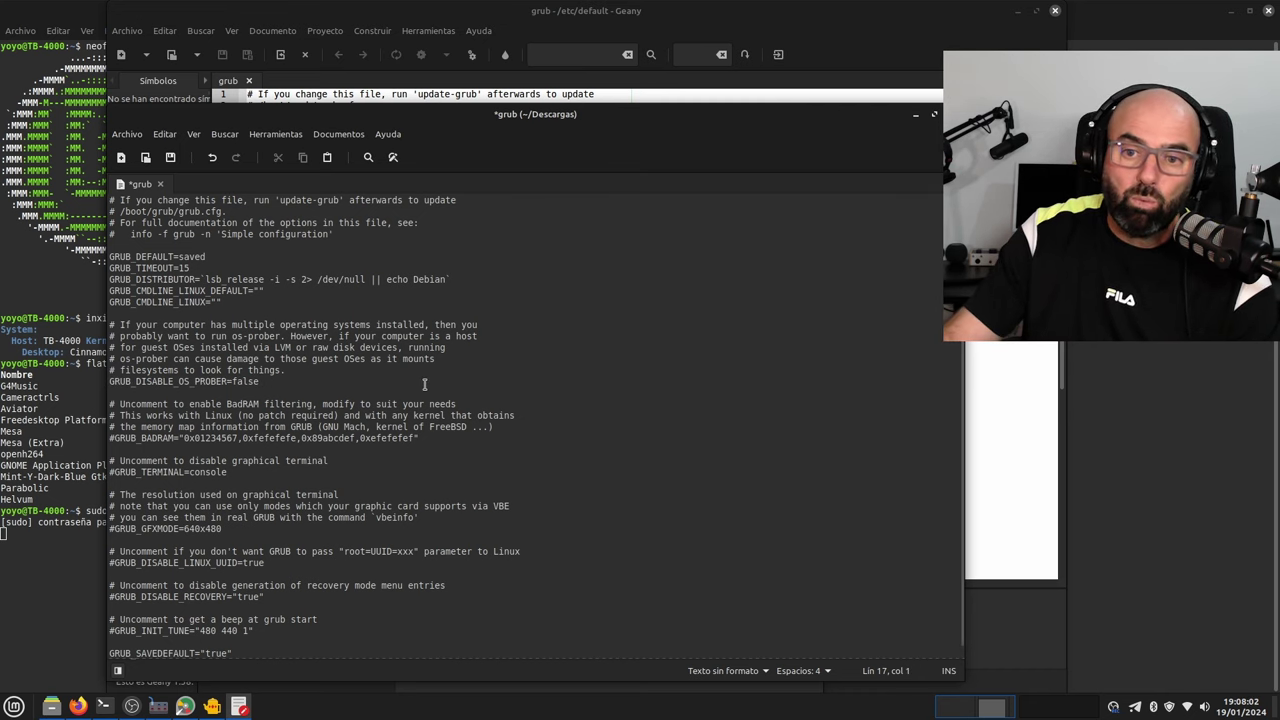
Step: Highlight the GRUB_DISABLE_OS_PROBER=false line in the grub copy to examine it
{"action": "left_click_drag", "start_coordinate": [274, 382], "coordinate": [146, 368]}
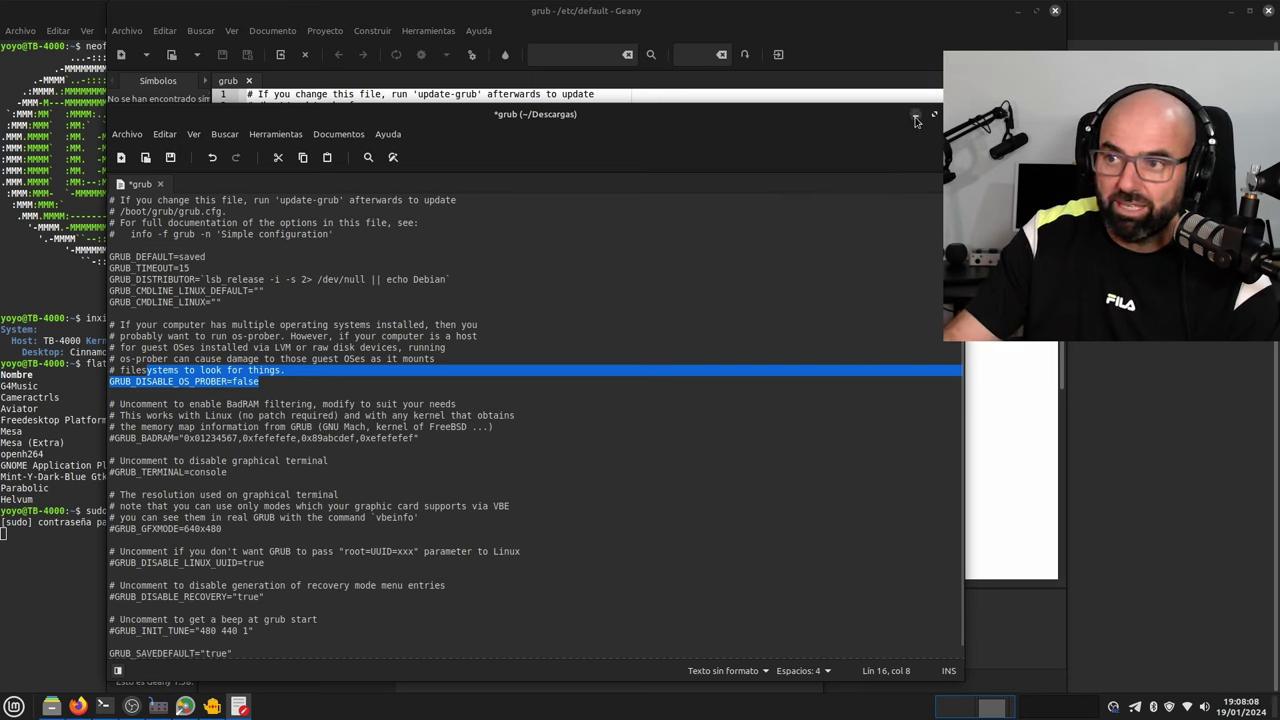
{"action": "left_click", "coordinate": [357, 378]}
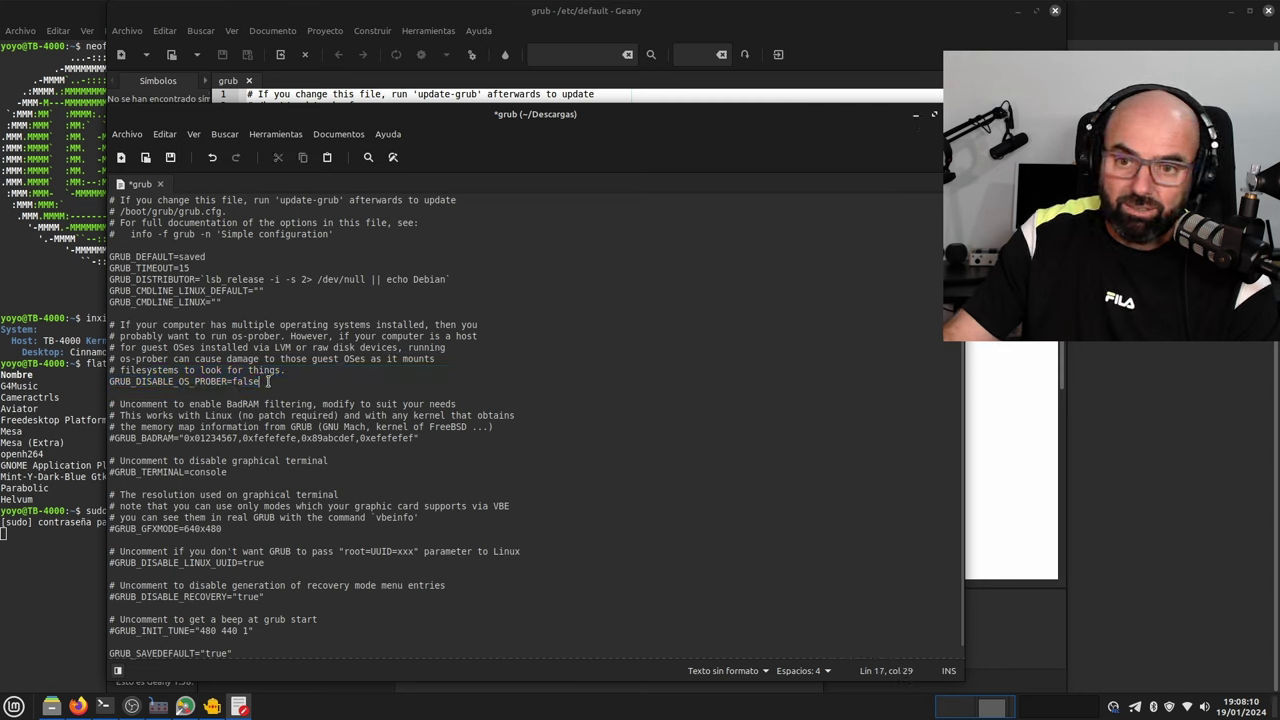
{"action": "left_click_drag", "start_coordinate": [268, 381], "coordinate": [105, 378]}
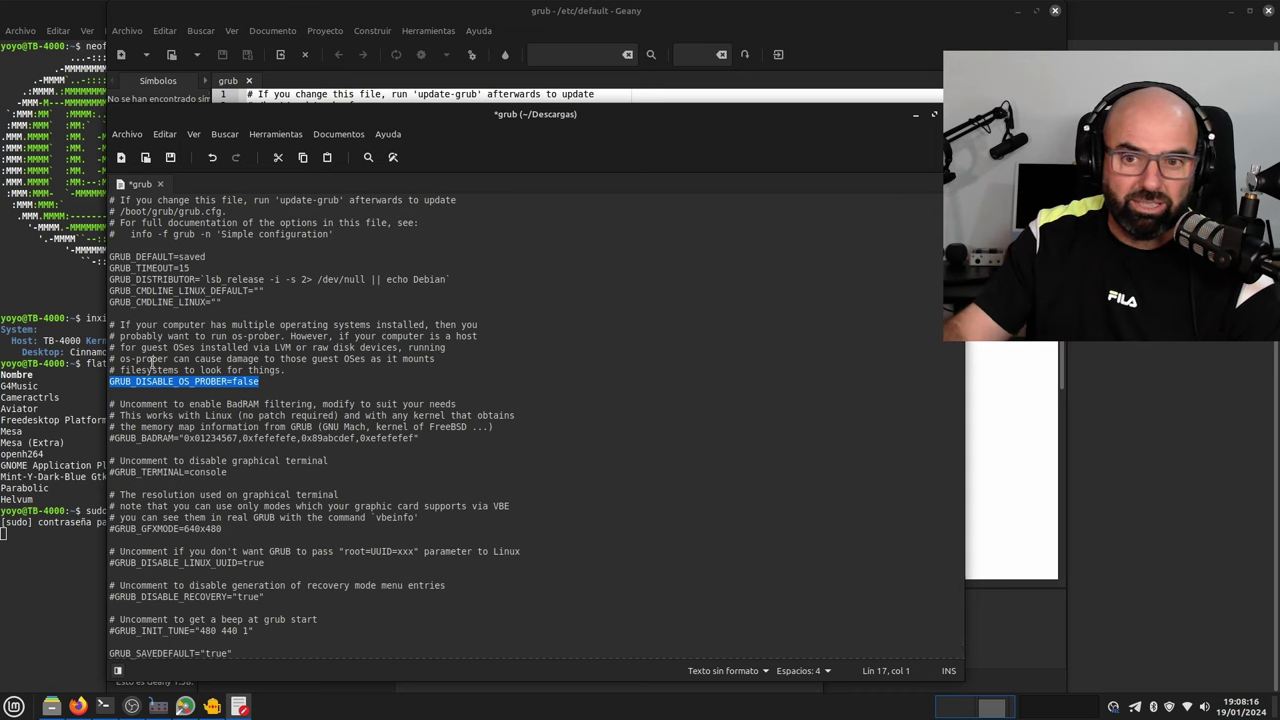
{"action": "left_click_drag", "start_coordinate": [288, 393], "coordinate": [97, 380]}
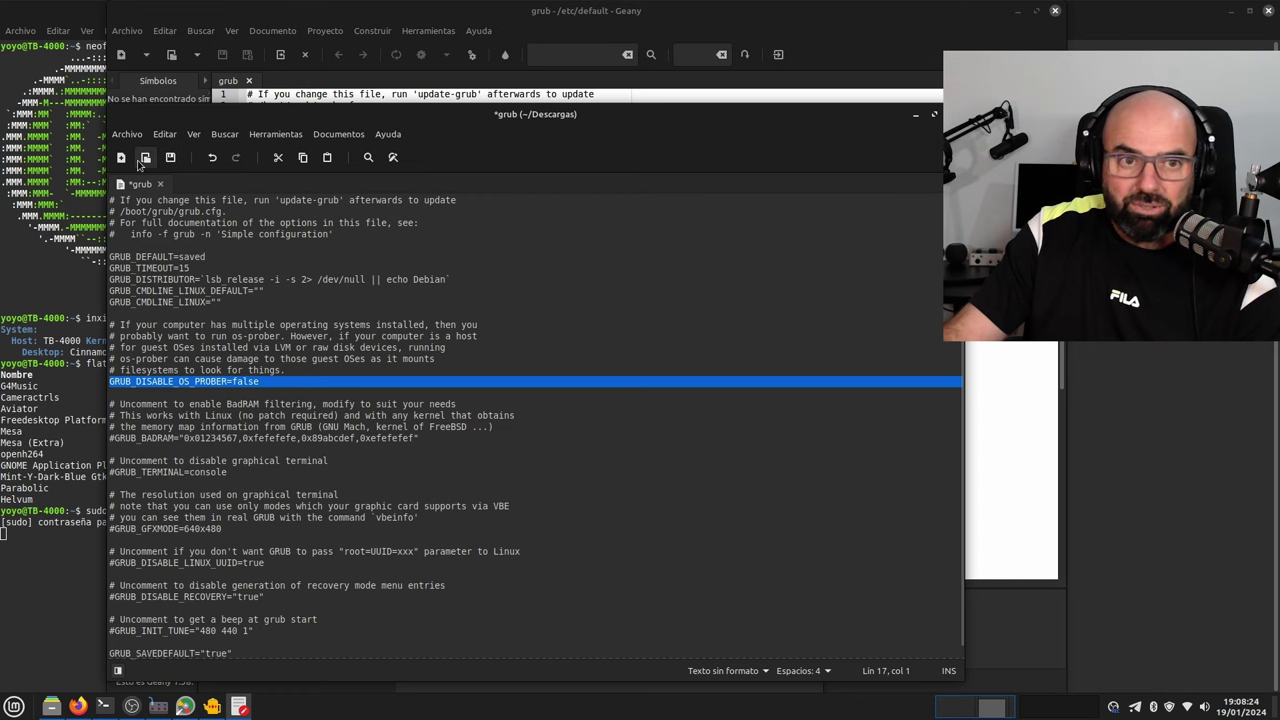
Step: Close the grub copy without saving, and close /etc/default/grub along with Geany
{"action": "left_click", "coordinate": [934, 114]}
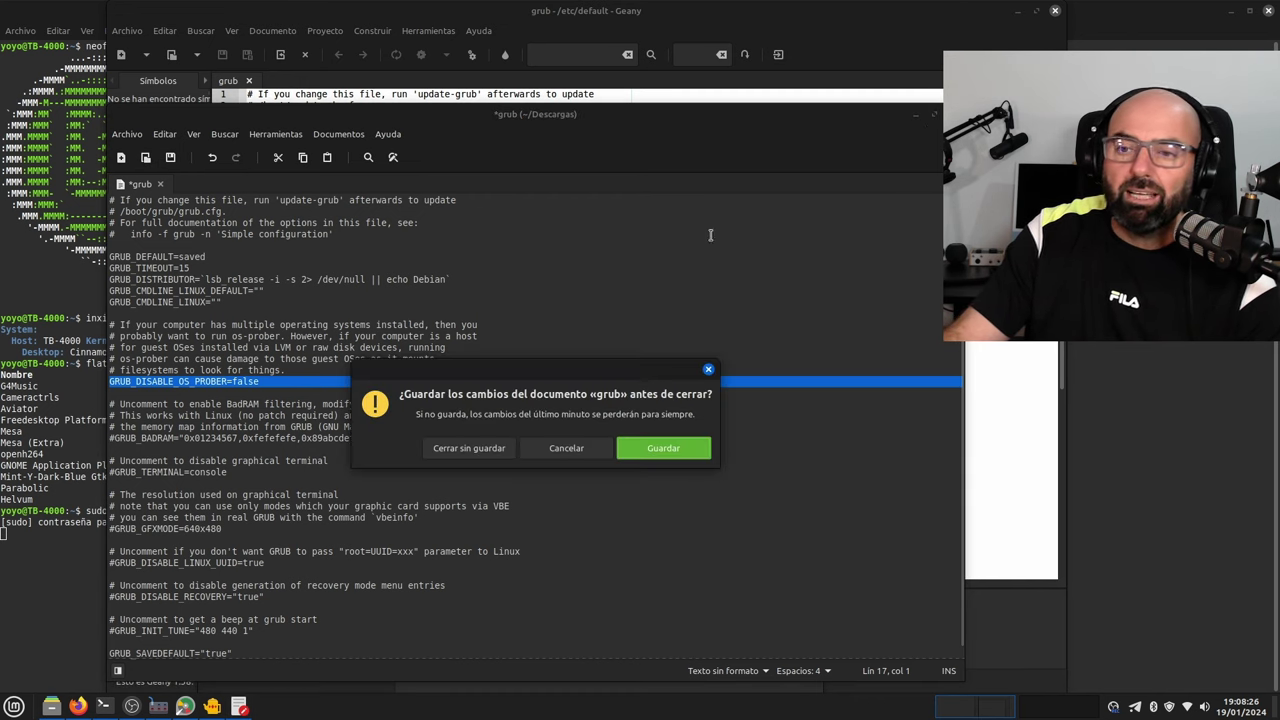
{"action": "left_click", "coordinate": [494, 447]}
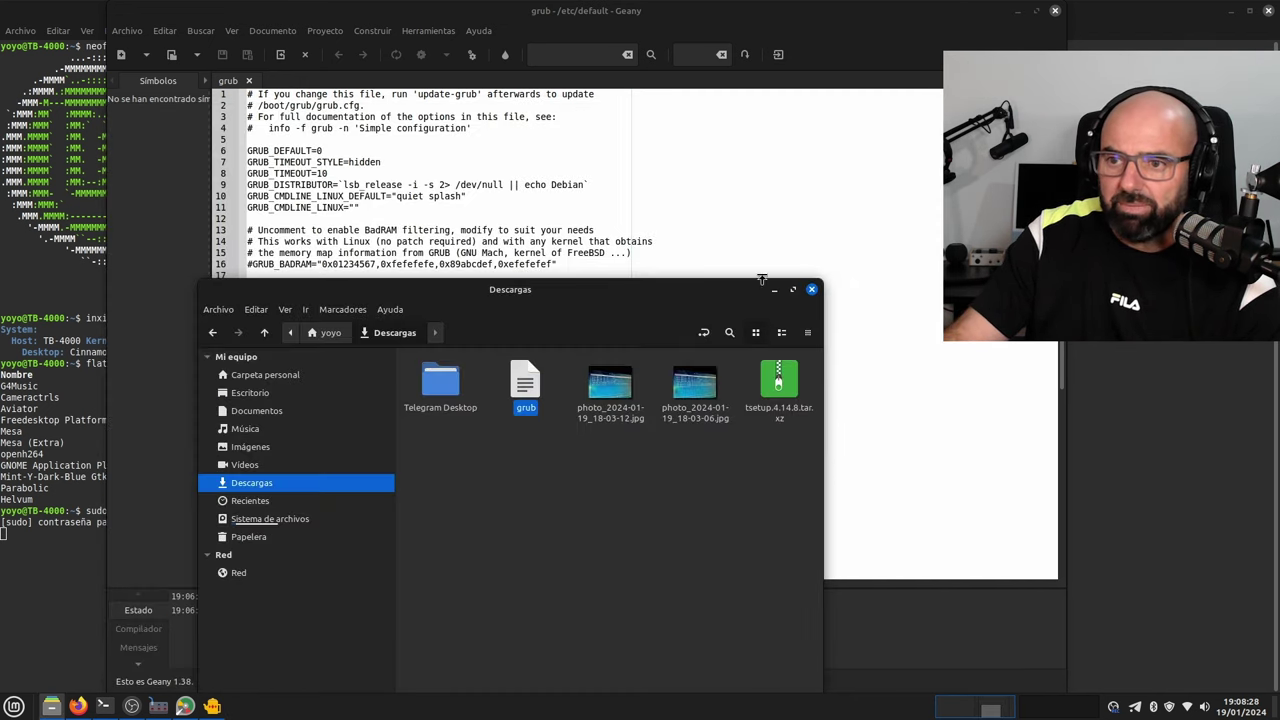
{"action": "left_click", "coordinate": [845, 194]}
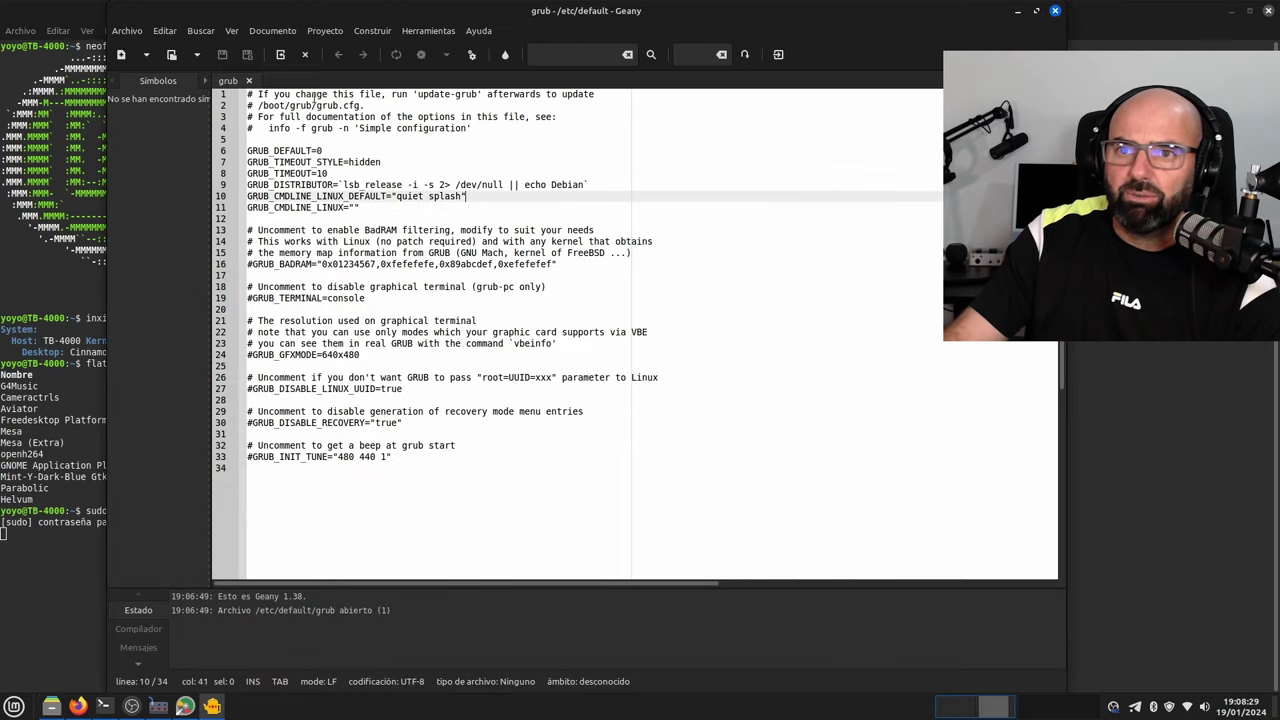
{"action": "left_click", "coordinate": [249, 81]}
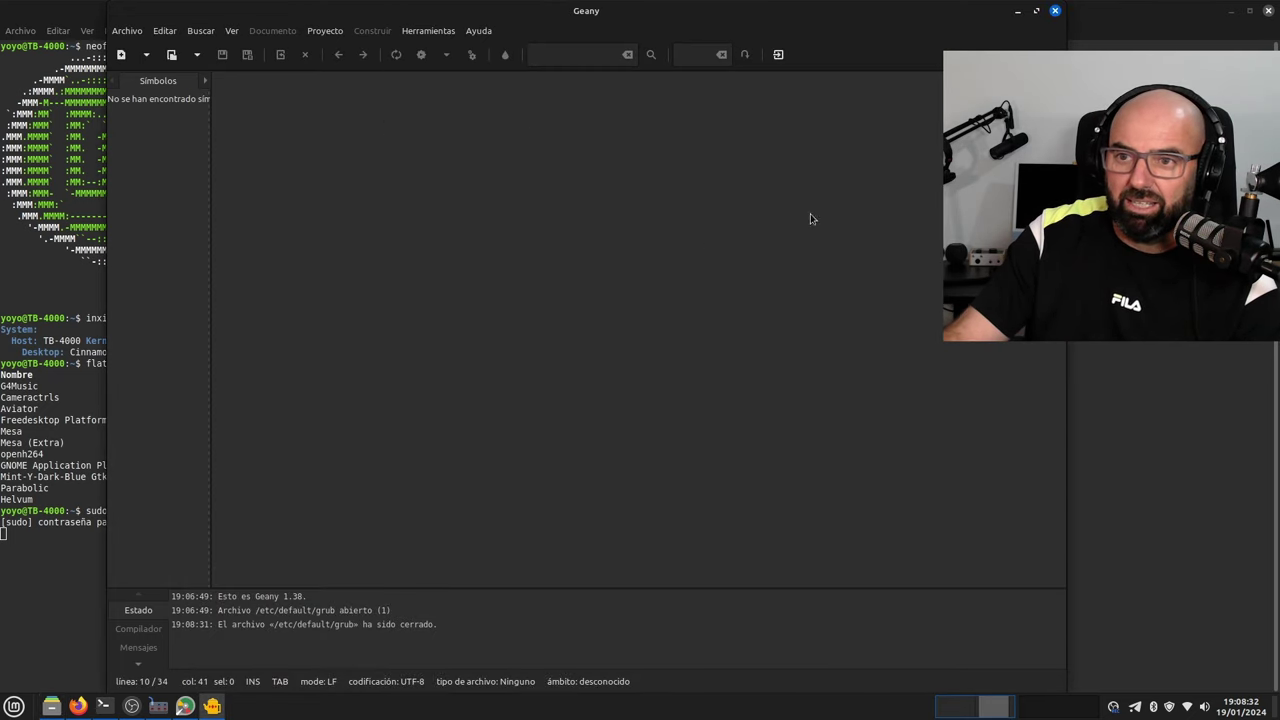
{"action": "left_click", "coordinate": [1054, 14]}
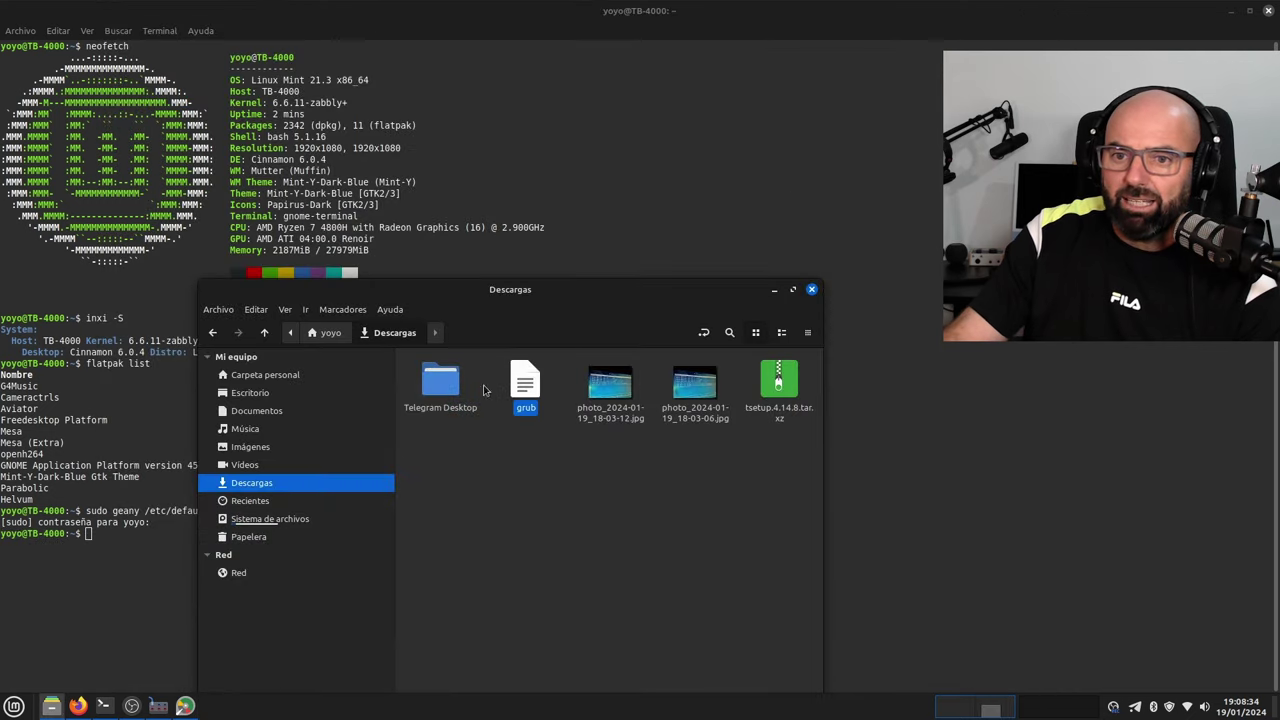
Step: Regenerate the boot menu by running sudo update-grub in the terminal
{"action": "left_click", "coordinate": [150, 561]}
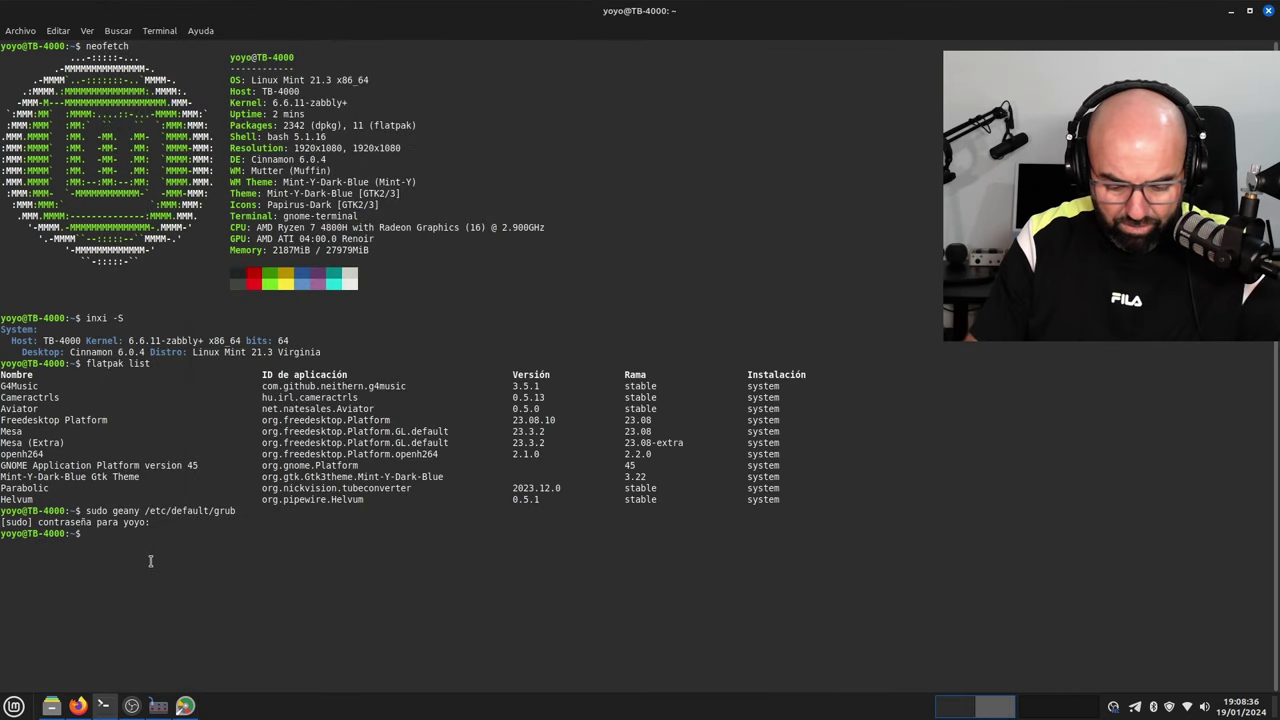
{"action": "type", "text": "sudo update-grub"}
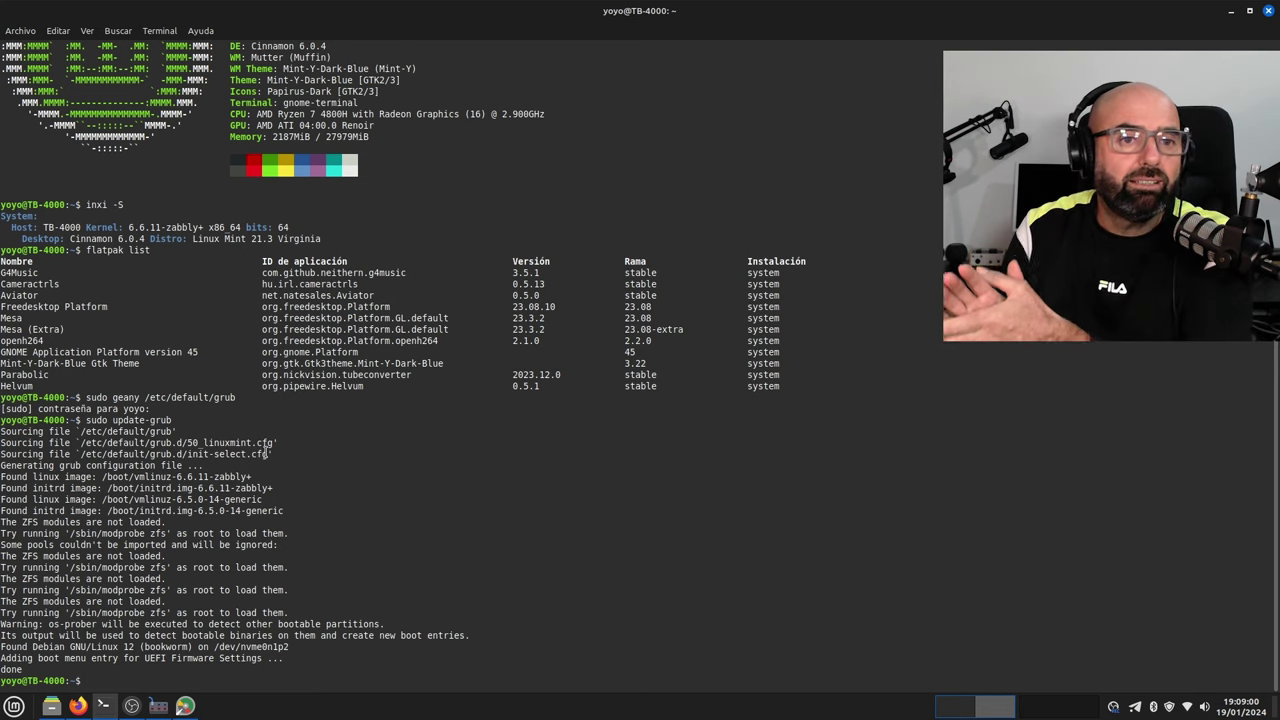
Step: Minimize the terminal and open photo_2024-01-19_18-03-12.jpg from the Descargas folder to view the GRUB menu
{"action": "left_click", "coordinate": [1230, 11]}
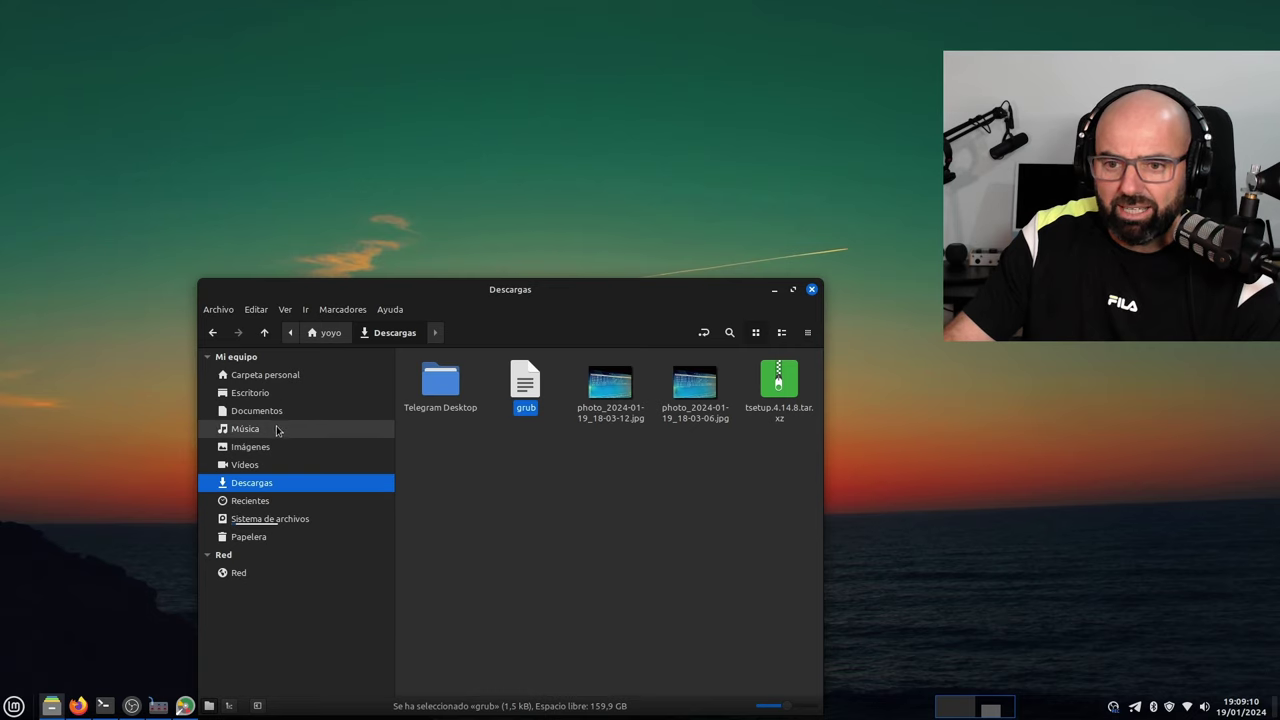
{"action": "left_click", "coordinate": [453, 442]}
{"action": "double_click", "coordinate": [610, 382]}
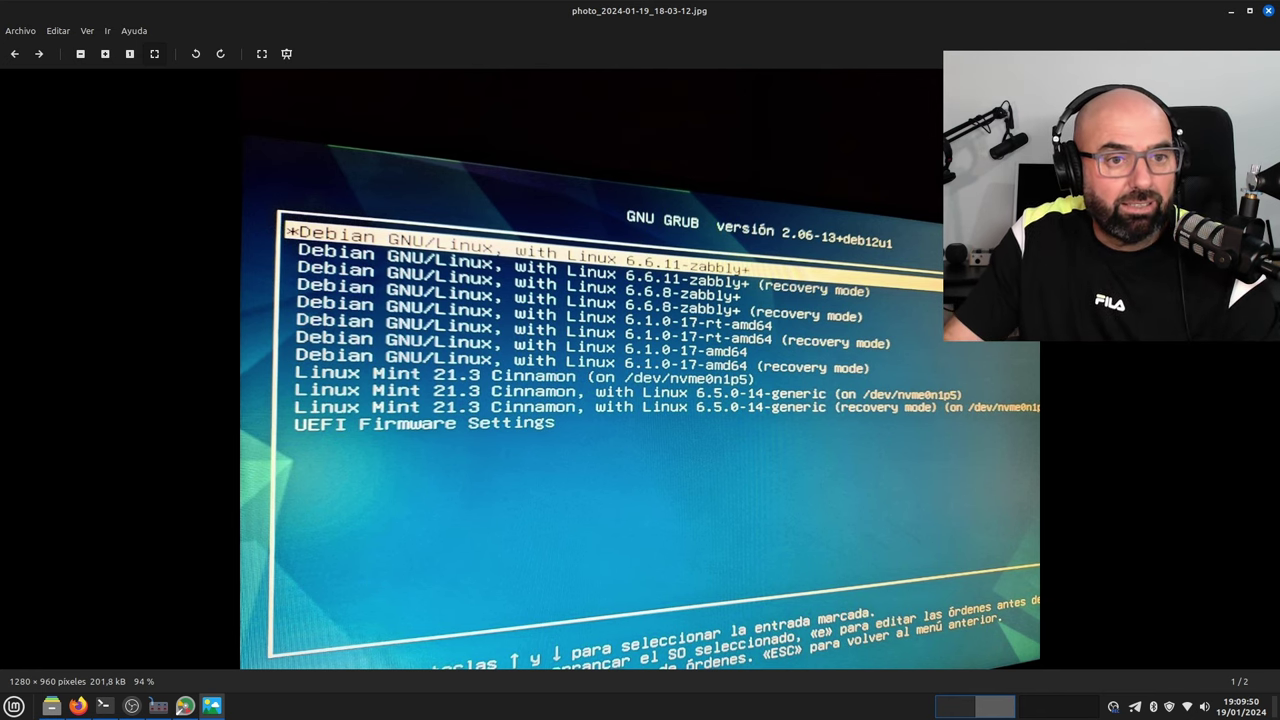
Step: Close the current GRUB photo and view photo_2024-01-19_18-03-06.jpg from Descargas to examine its Linux Mint boot entries
{"action": "left_click", "coordinate": [1268, 10]}
{"action": "left_click", "coordinate": [661, 461]}
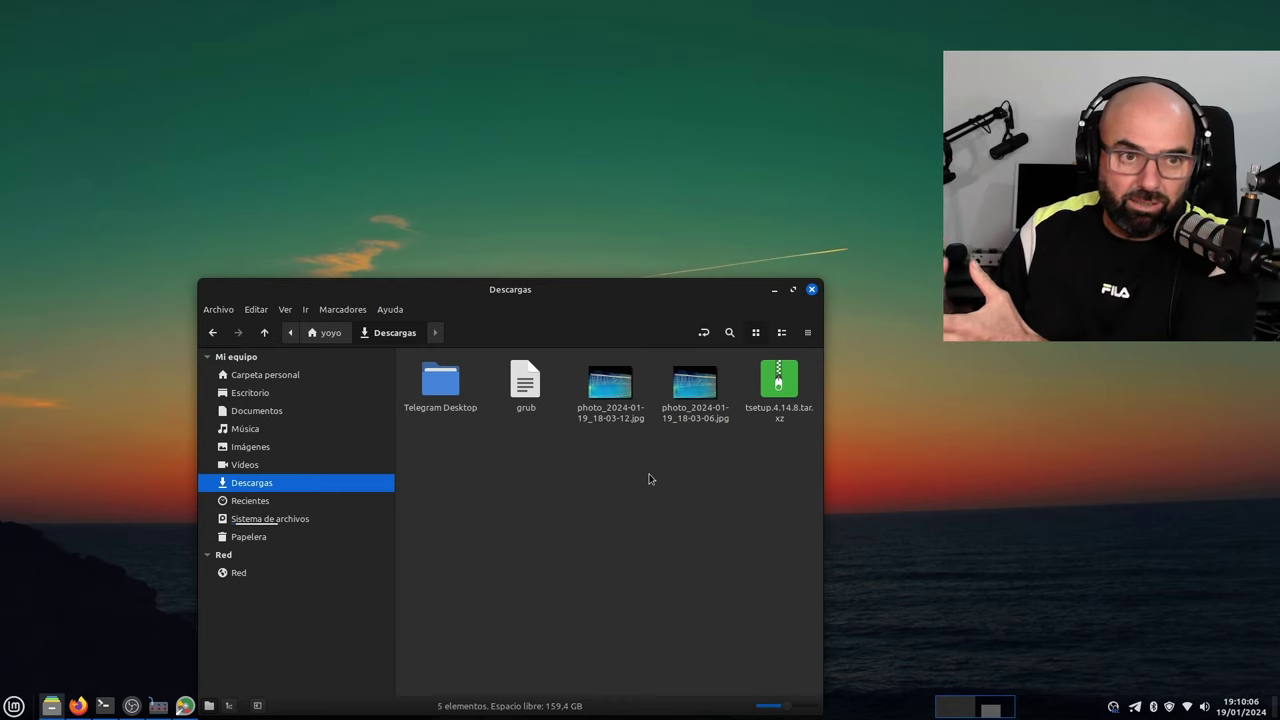
{"action": "double_click", "coordinate": [705, 393]}
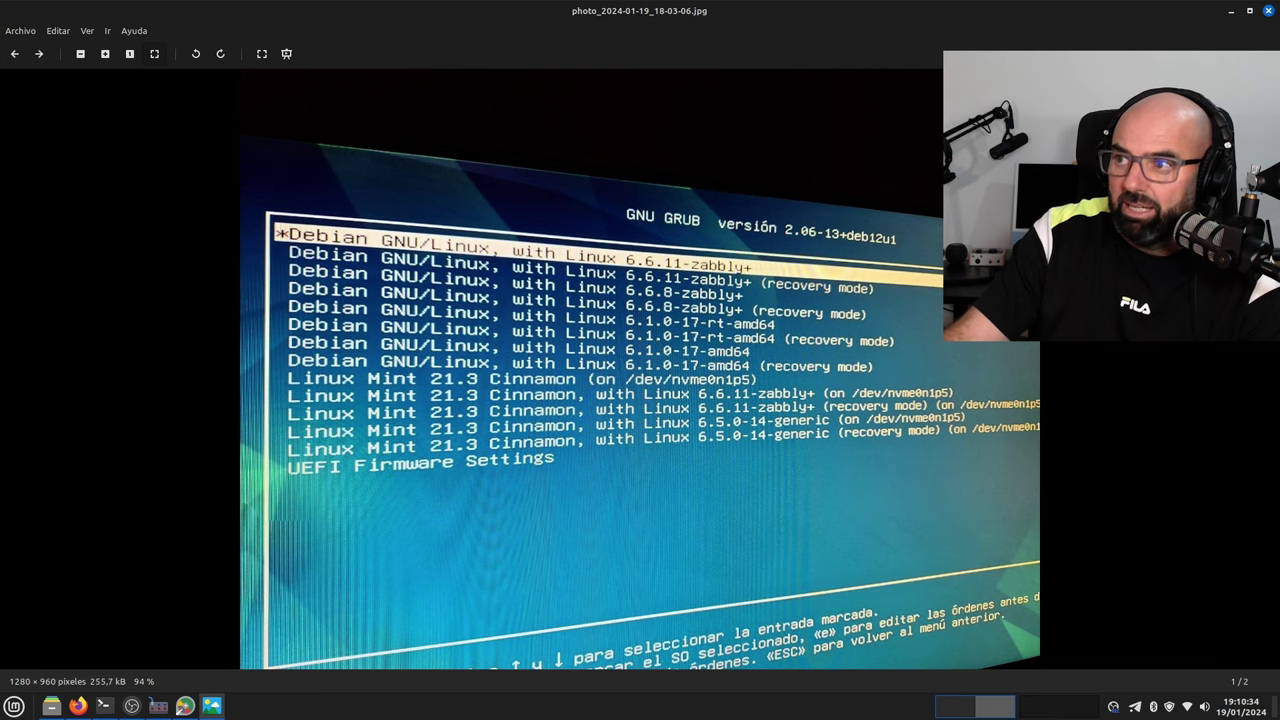
{"action": "left_click", "coordinate": [1268, 10]}
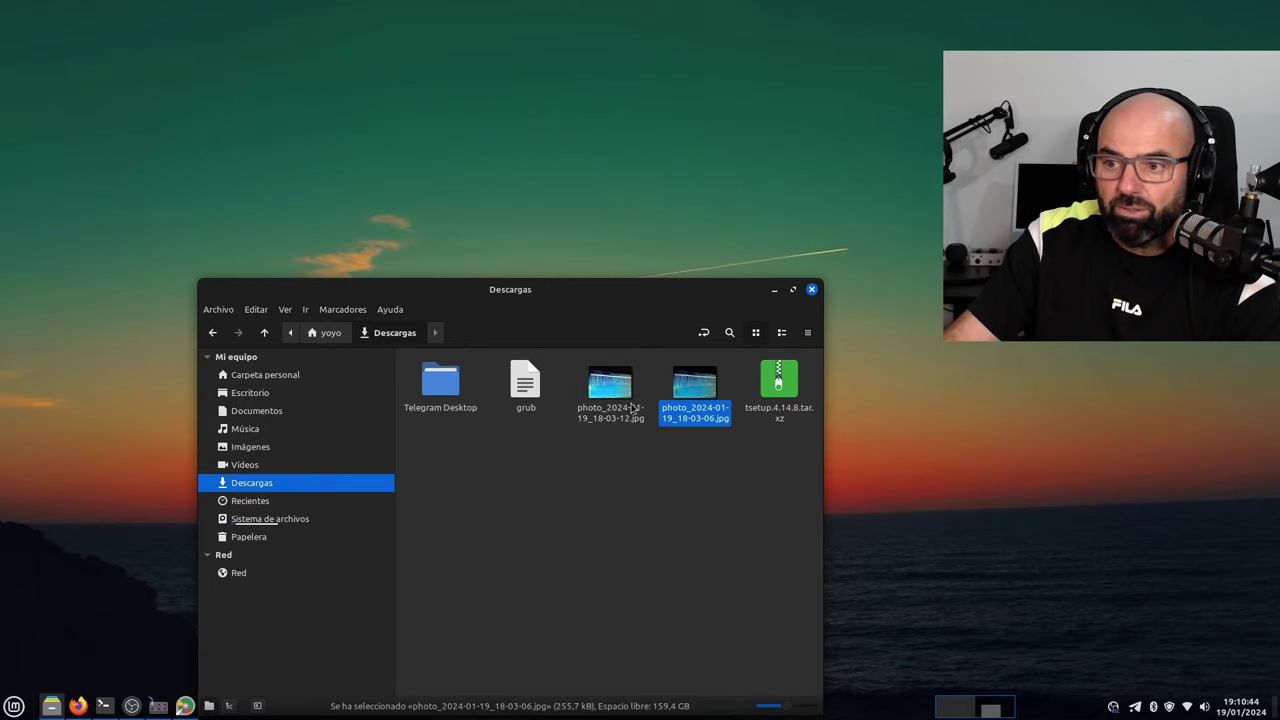
Step: Reopen photo_2024-01-19_18-03-06.jpg to review the Mint kernel entries again, closing it and the Descargas file window when done
{"action": "double_click", "coordinate": [690, 385]}
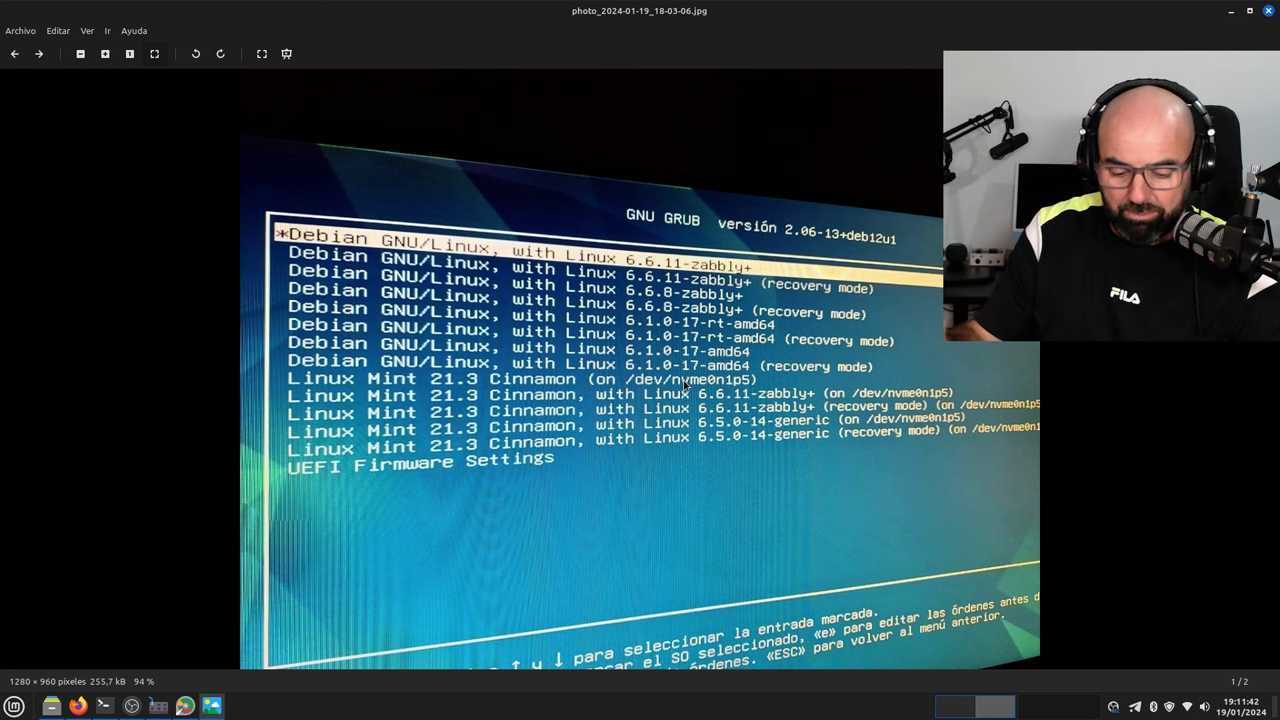
{"action": "left_click", "coordinate": [1268, 10]}
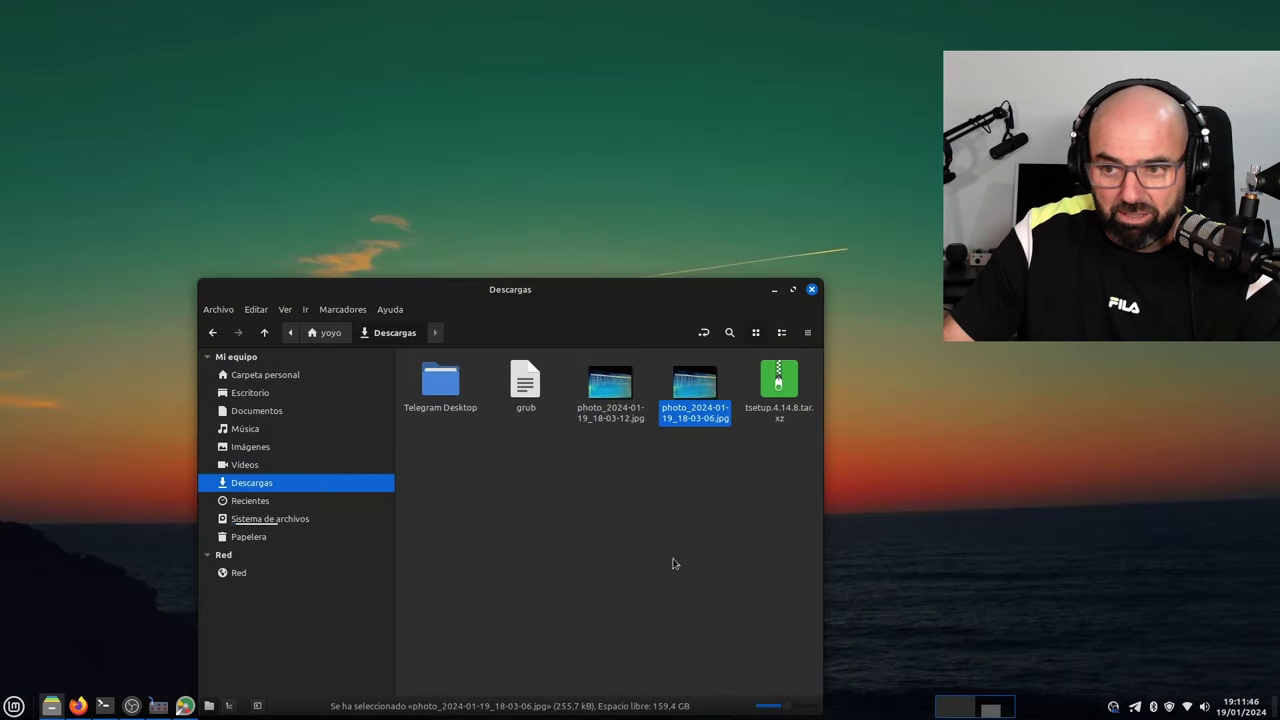
{"action": "left_click", "coordinate": [674, 564]}
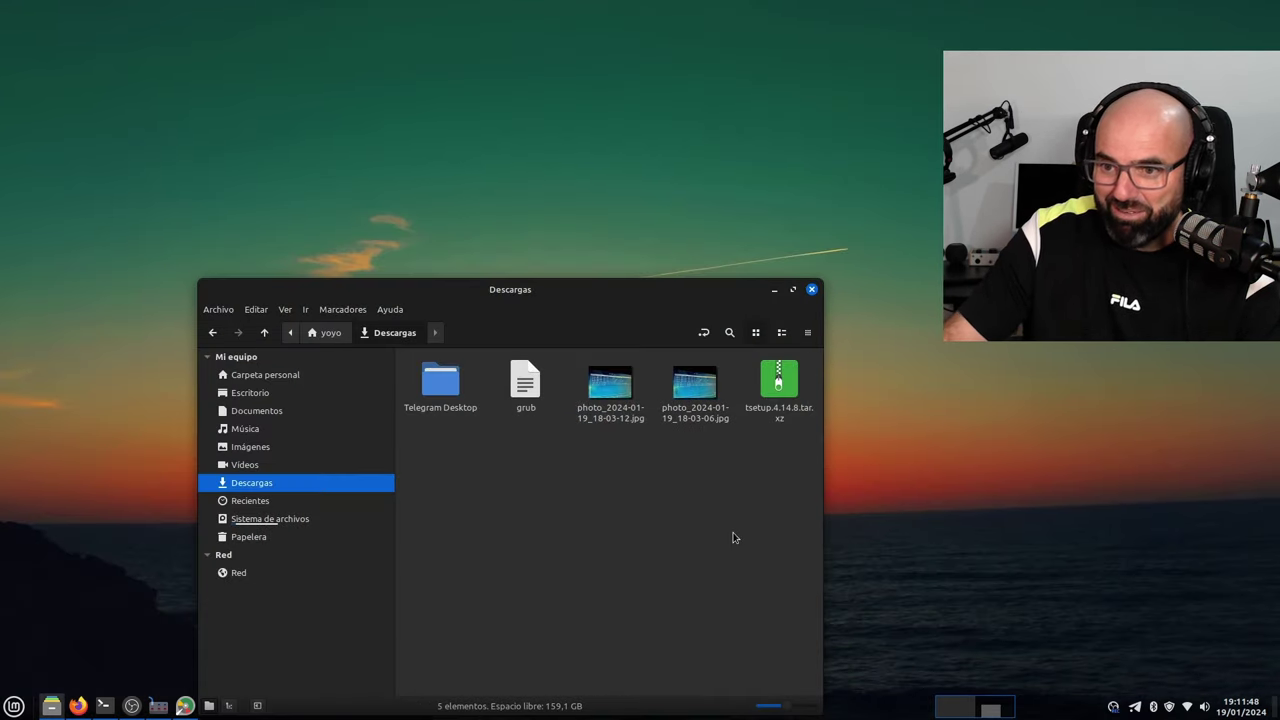
{"action": "left_click", "coordinate": [812, 290]}
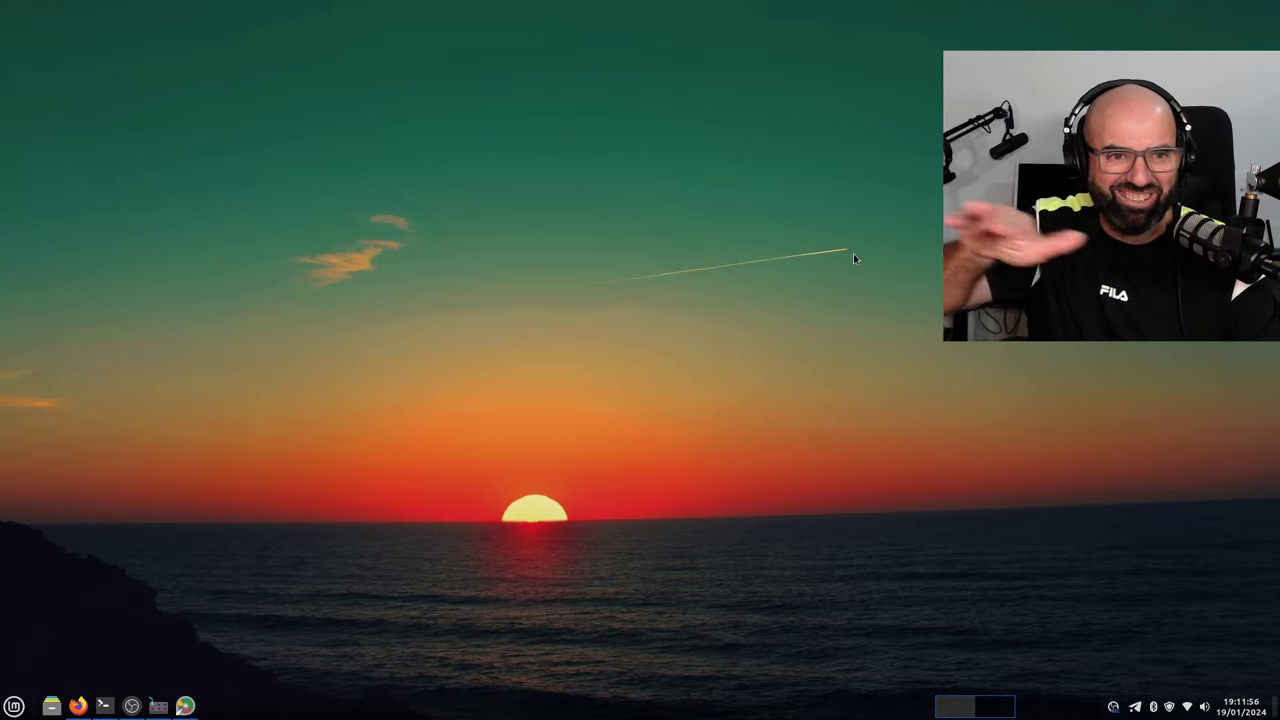
Step: Bring up GParted to examine the Datos and Mint partitions on /dev/nvme0n1, and quit it
{"action": "left_click", "coordinate": [185, 706]}
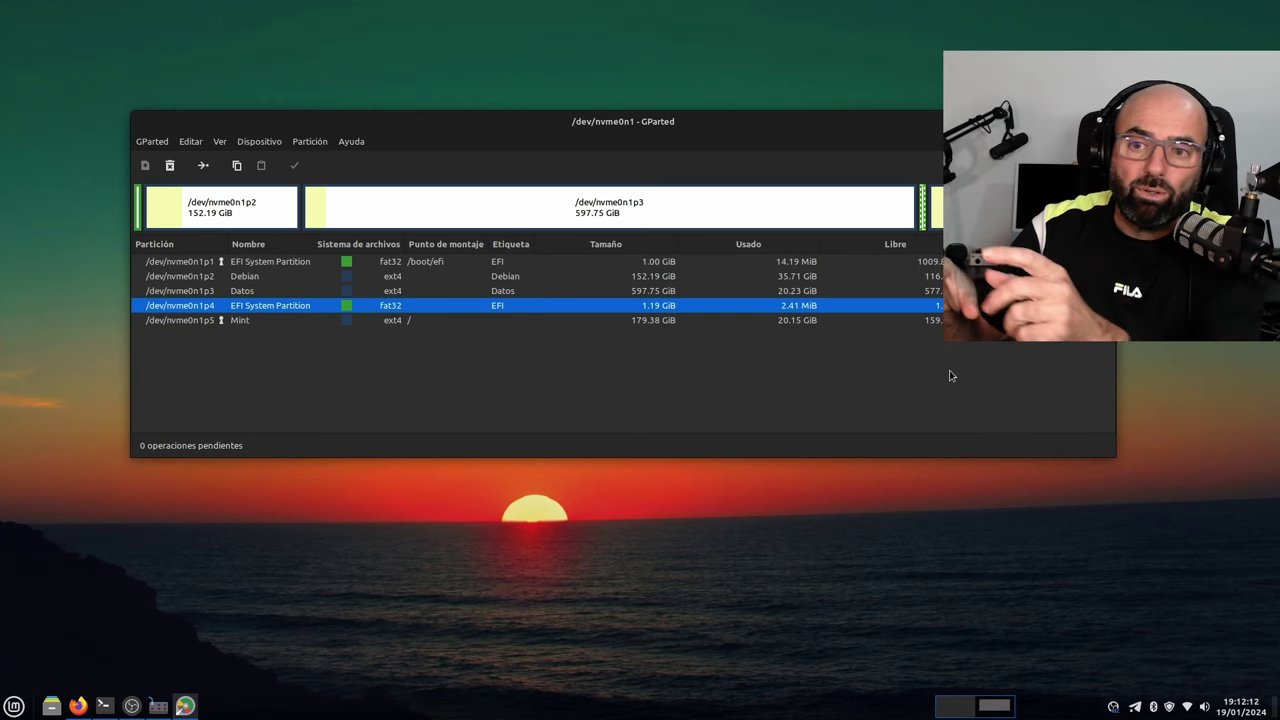
{"action": "left_click", "coordinate": [258, 291]}
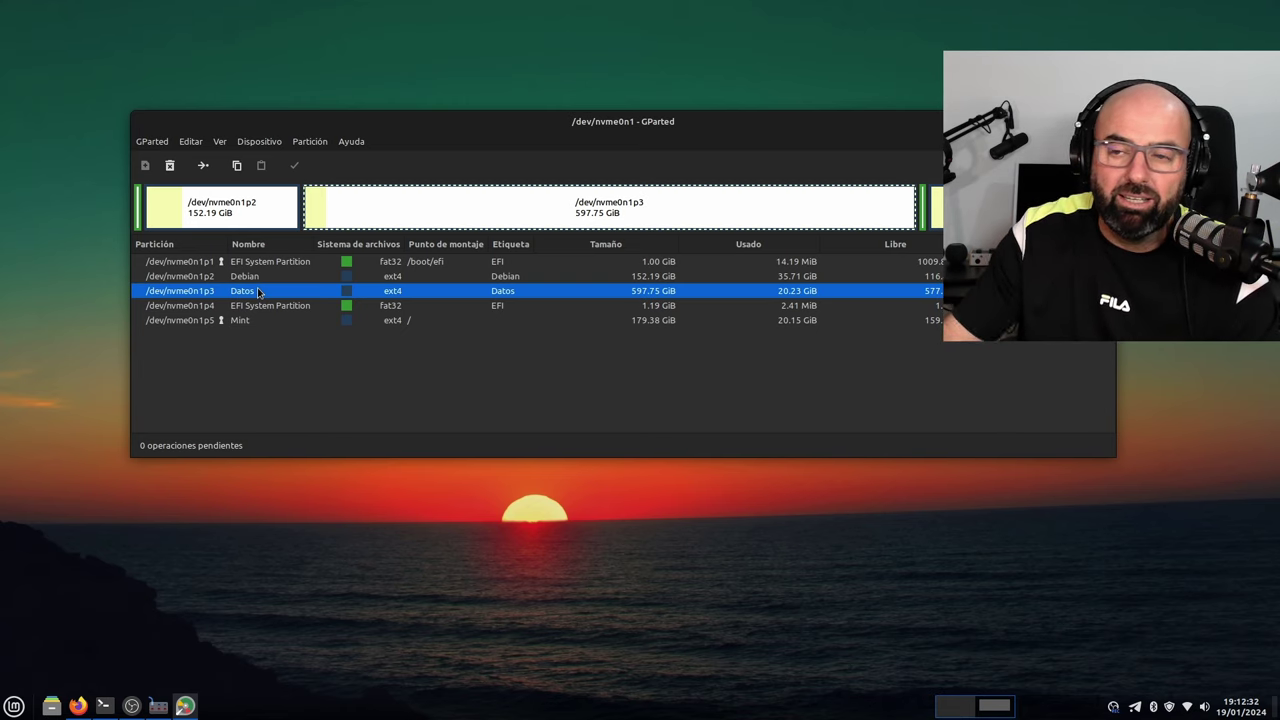
{"action": "left_click", "coordinate": [644, 325]}
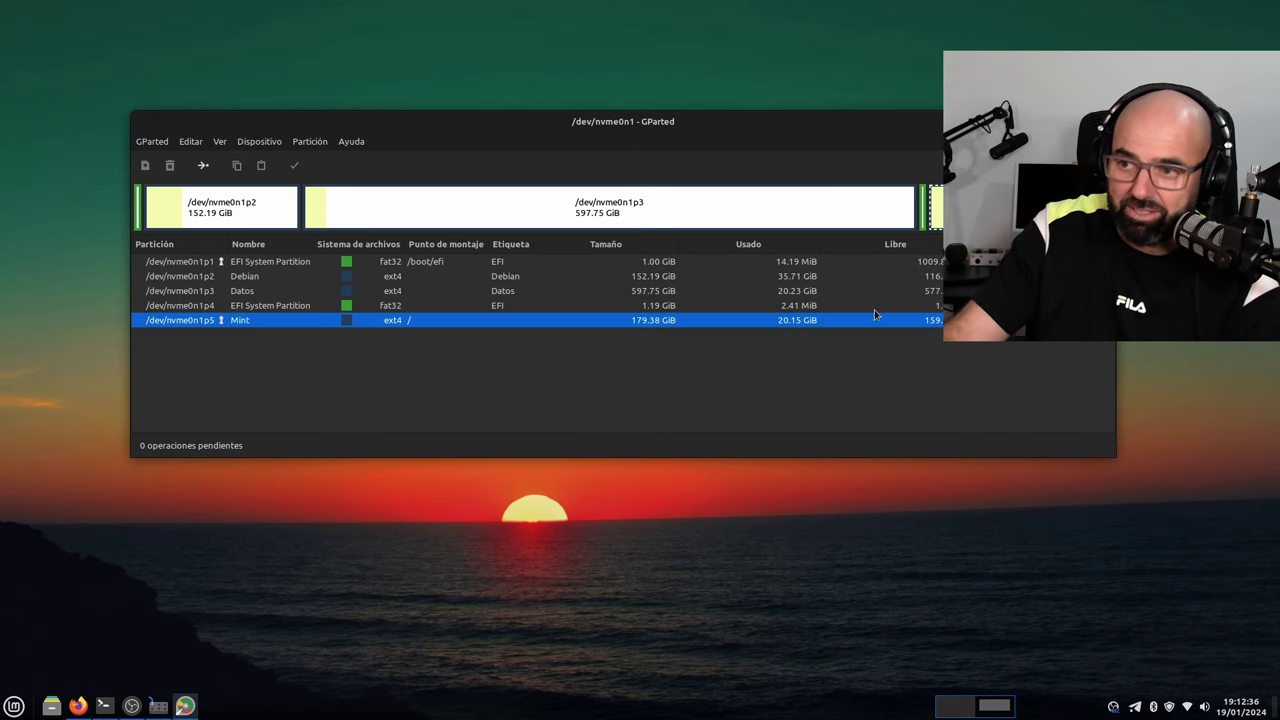
{"action": "key", "text": "ctrl+q"}
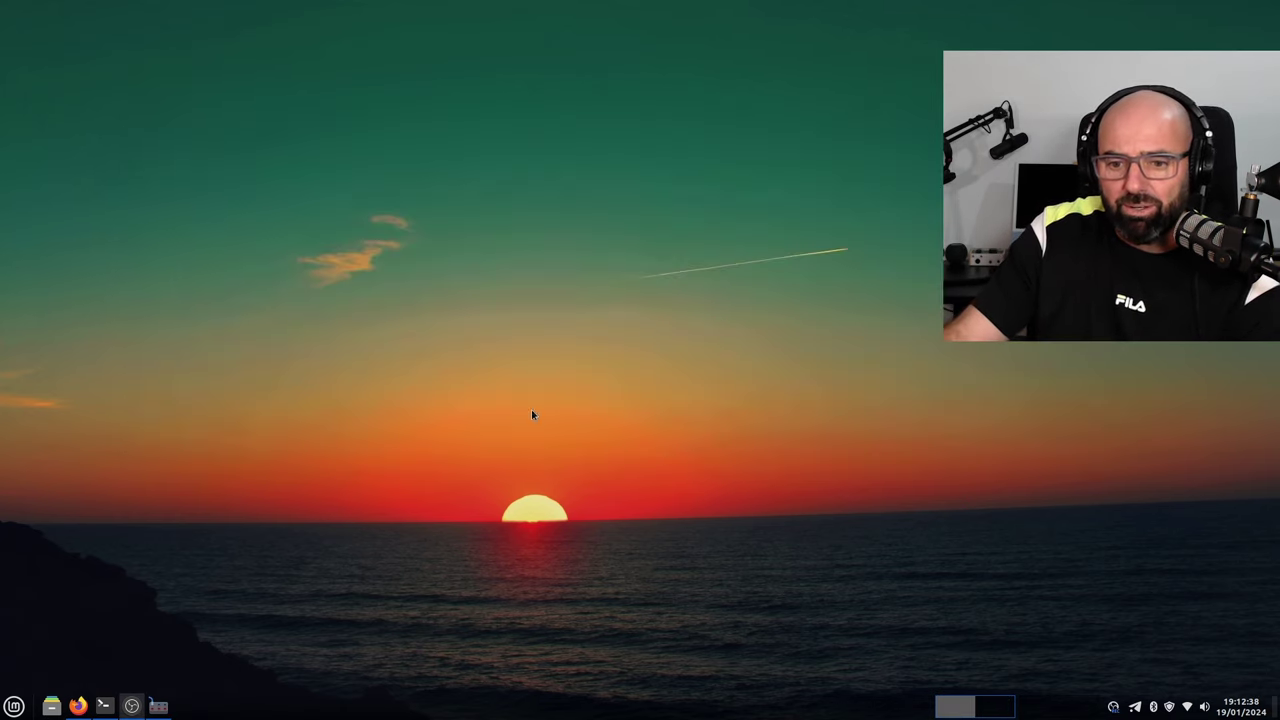
Step: Restore the minimized terminal window to review the sudo update-grub output
{"action": "left_click", "coordinate": [103, 706]}
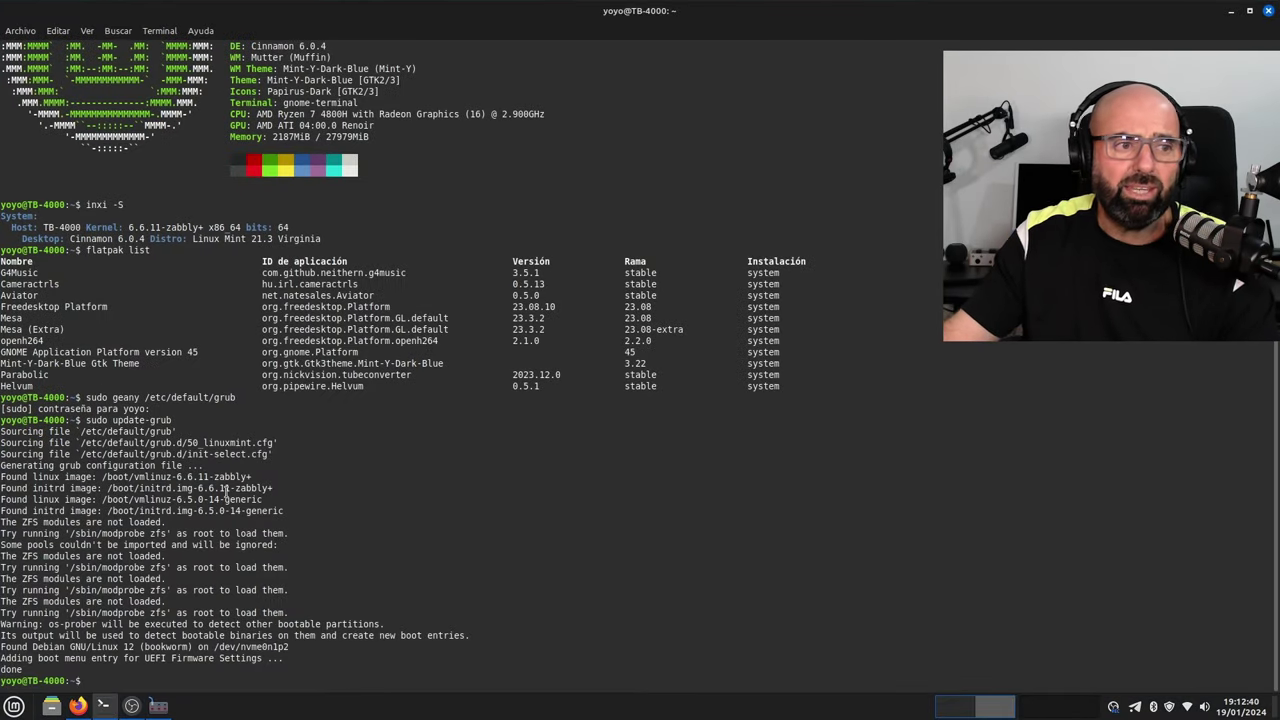